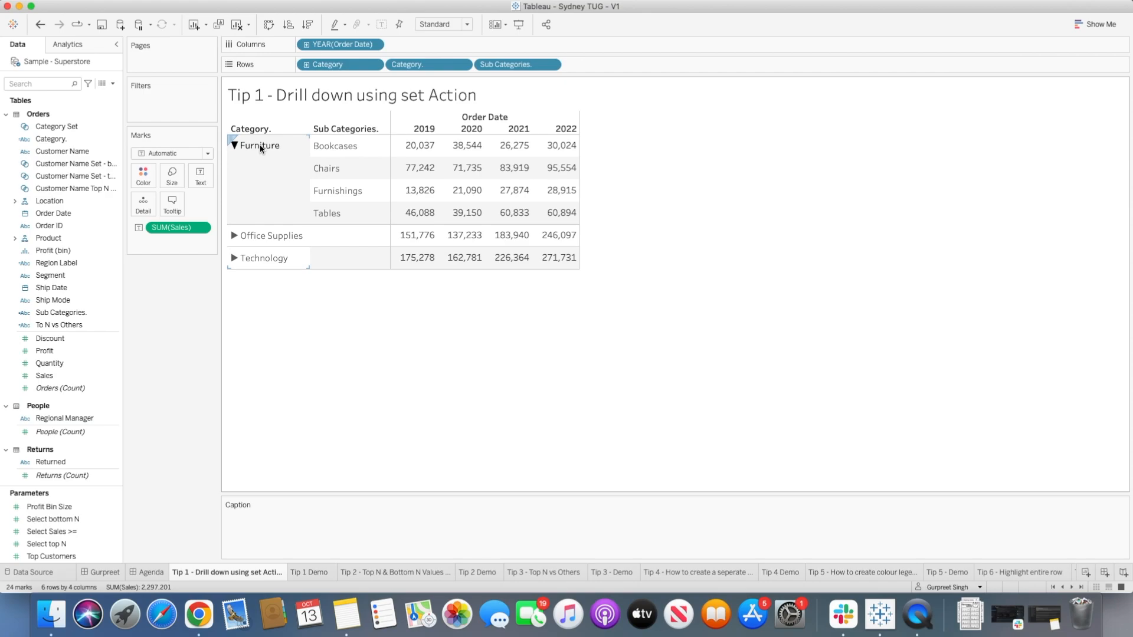
- Drill down into Office Supplies in the finished example table and switch to the Tip 1 Demo worksheet
{"action": "left_click", "coordinate": [275, 236]}
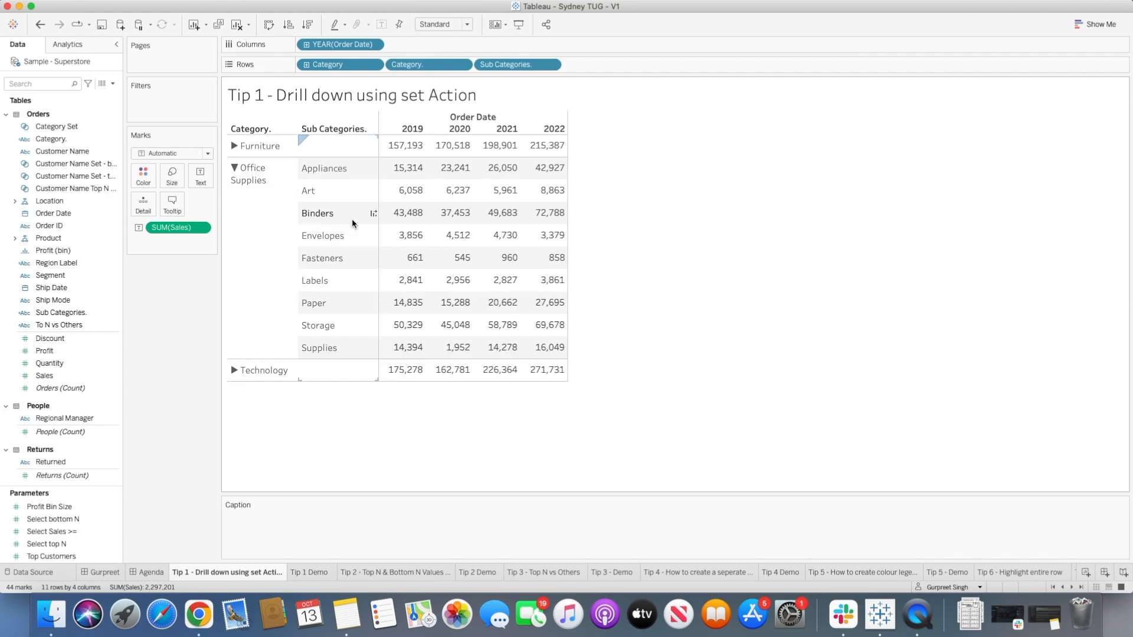
{"action": "left_click", "coordinate": [303, 572]}
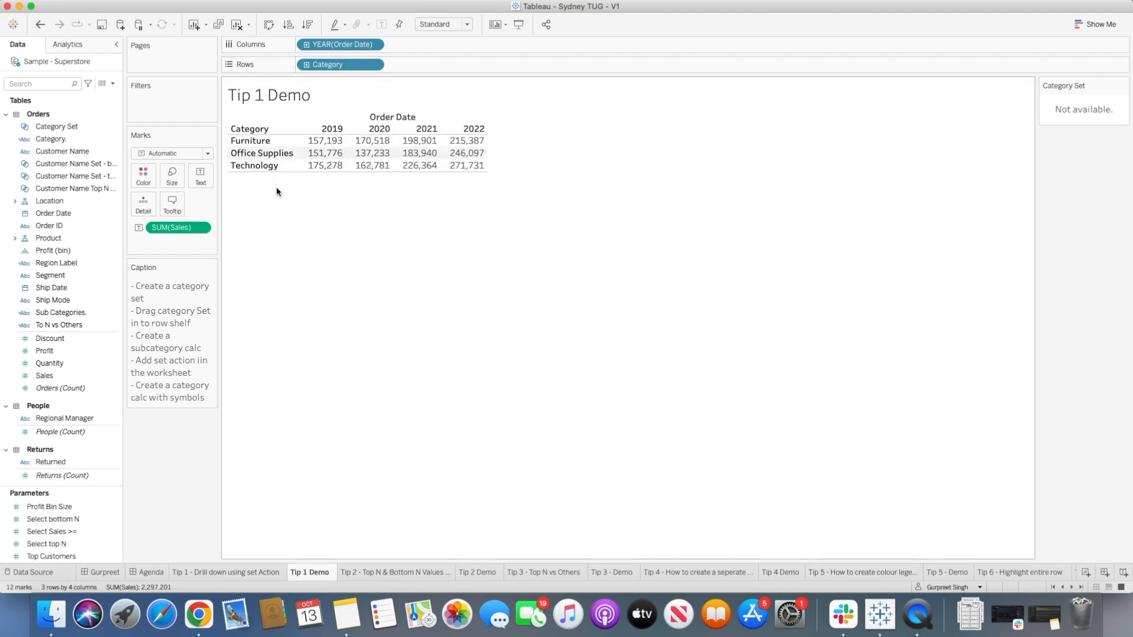
- Expand the Category hierarchy to show every sub-category in the table and collapse it again
{"action": "left_click", "coordinate": [272, 115]}
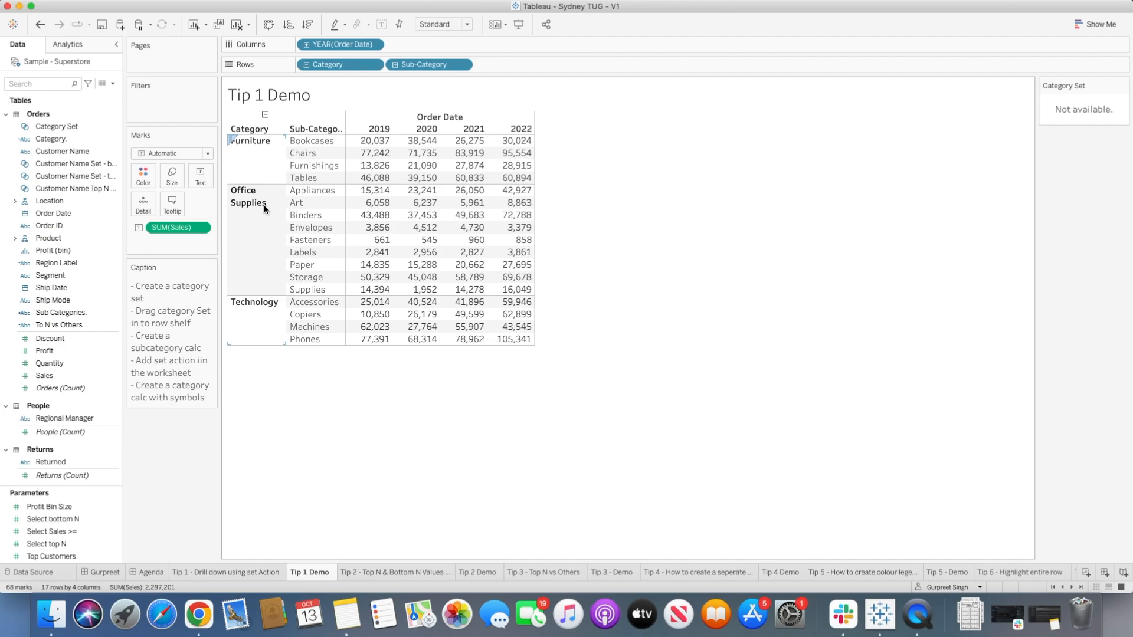
{"action": "left_click", "coordinate": [264, 115]}
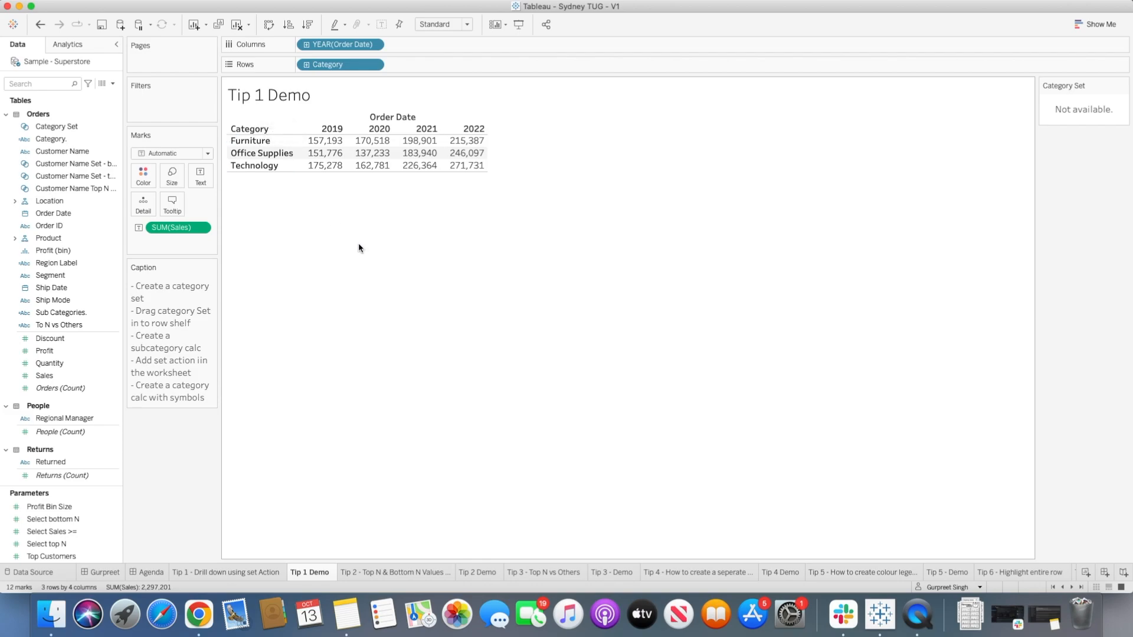
- Expand the Product hierarchy in the data fields and view the creation options for the Category field
{"action": "left_click", "coordinate": [15, 239]}
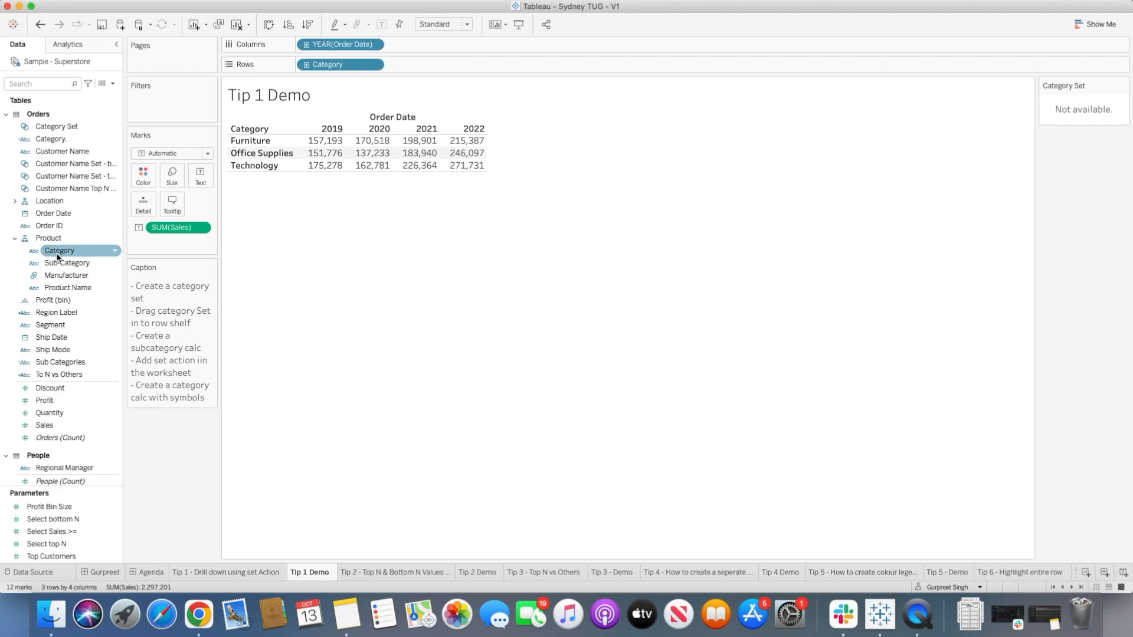
{"action": "right_click", "coordinate": [59, 251]}
{"action": "mouse_move", "coordinate": [105, 342]}
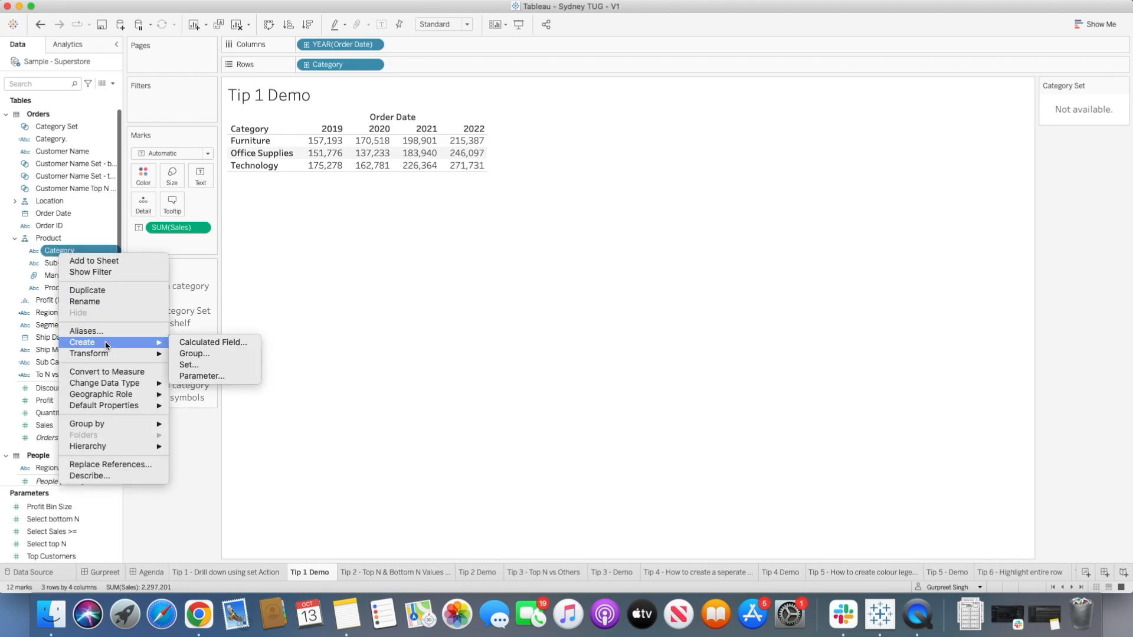
{"action": "left_click", "coordinate": [296, 329]}
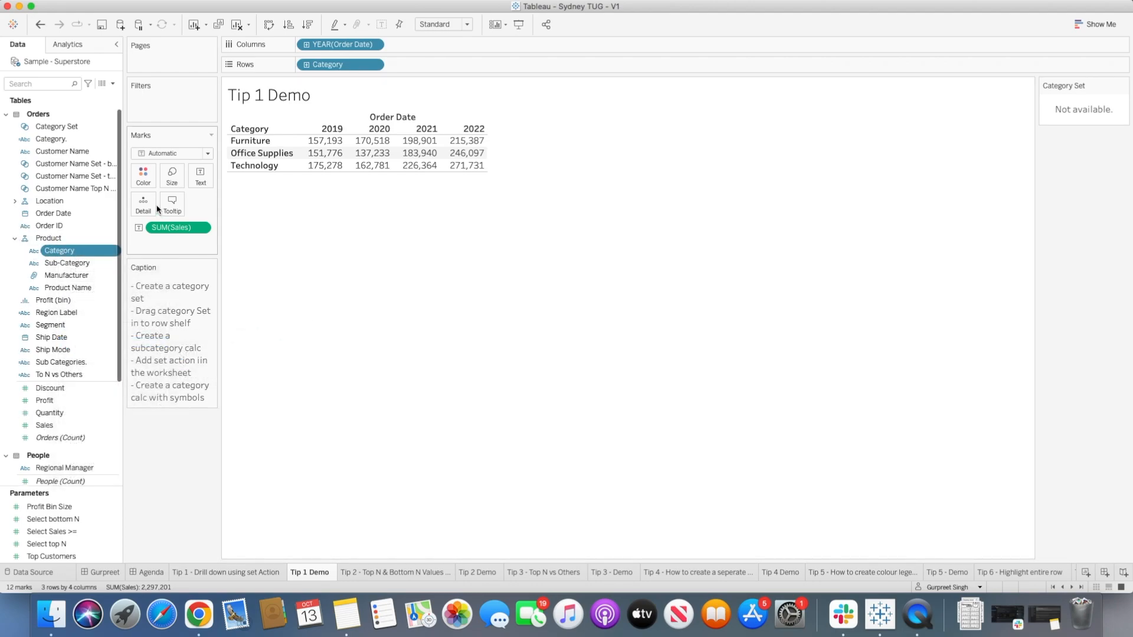
- Edit Category Set to exclude Office Supplies from its members, and add the set to Rows after Category
{"action": "right_click", "coordinate": [54, 130]}
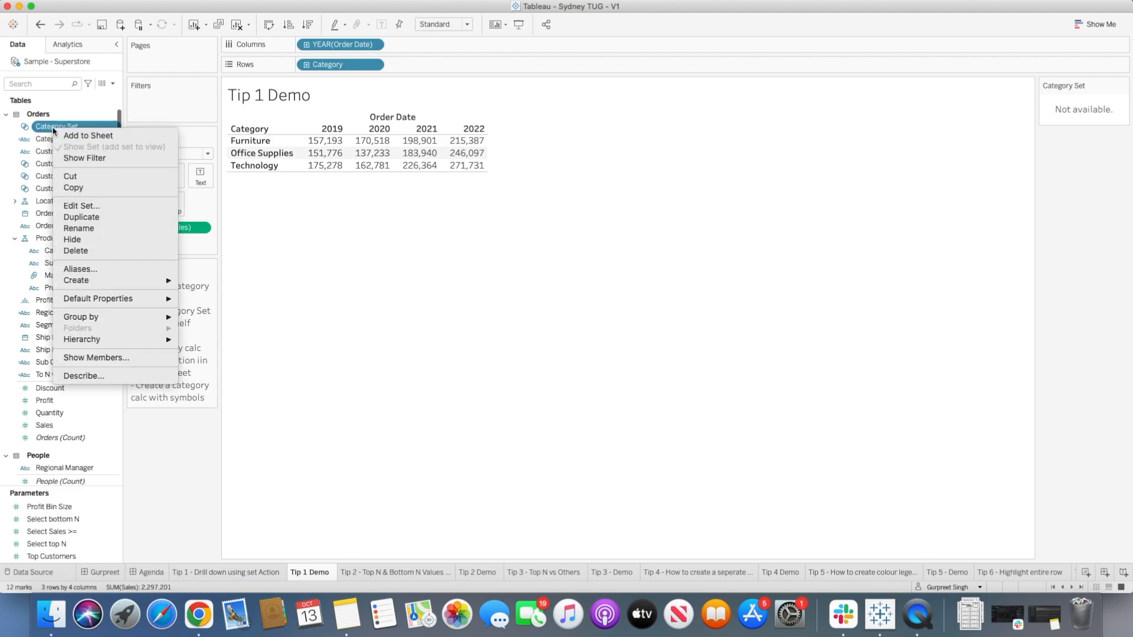
{"action": "left_click", "coordinate": [81, 206]}
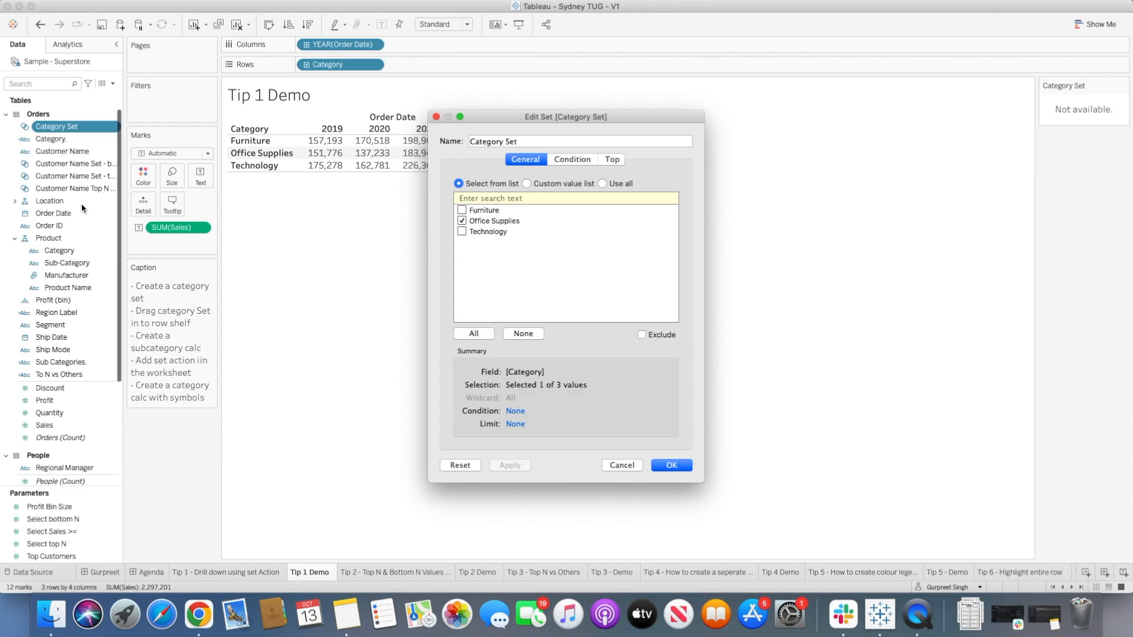
{"action": "left_click_drag", "start_coordinate": [543, 142], "coordinate": [467, 138]}
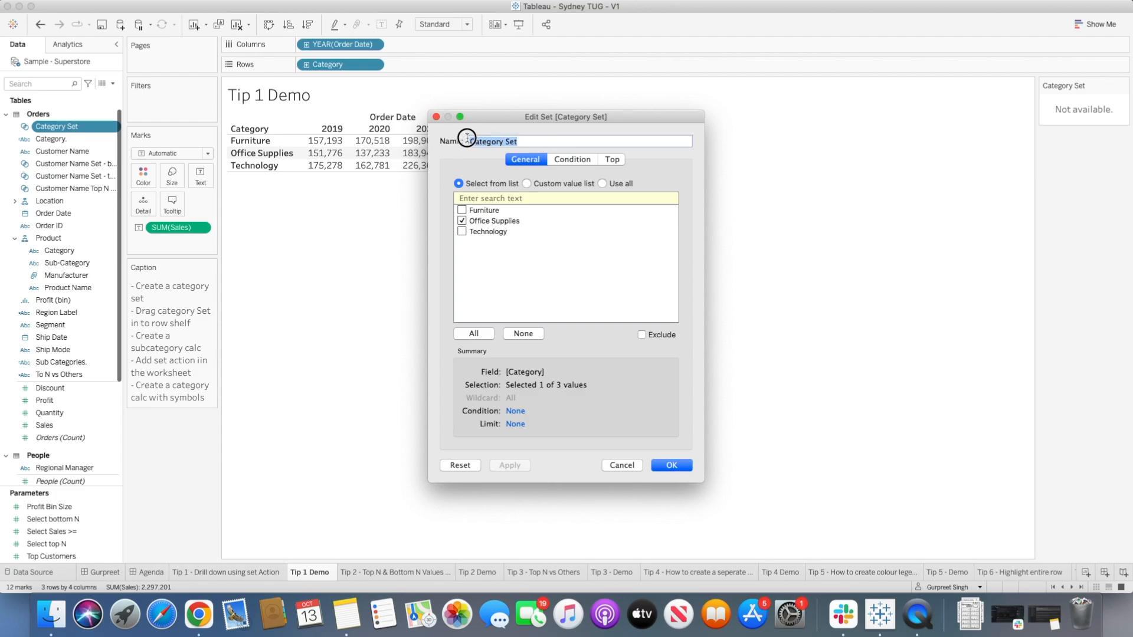
{"action": "left_click_drag", "start_coordinate": [531, 142], "coordinate": [475, 140]}
{"action": "left_click", "coordinate": [463, 221]}
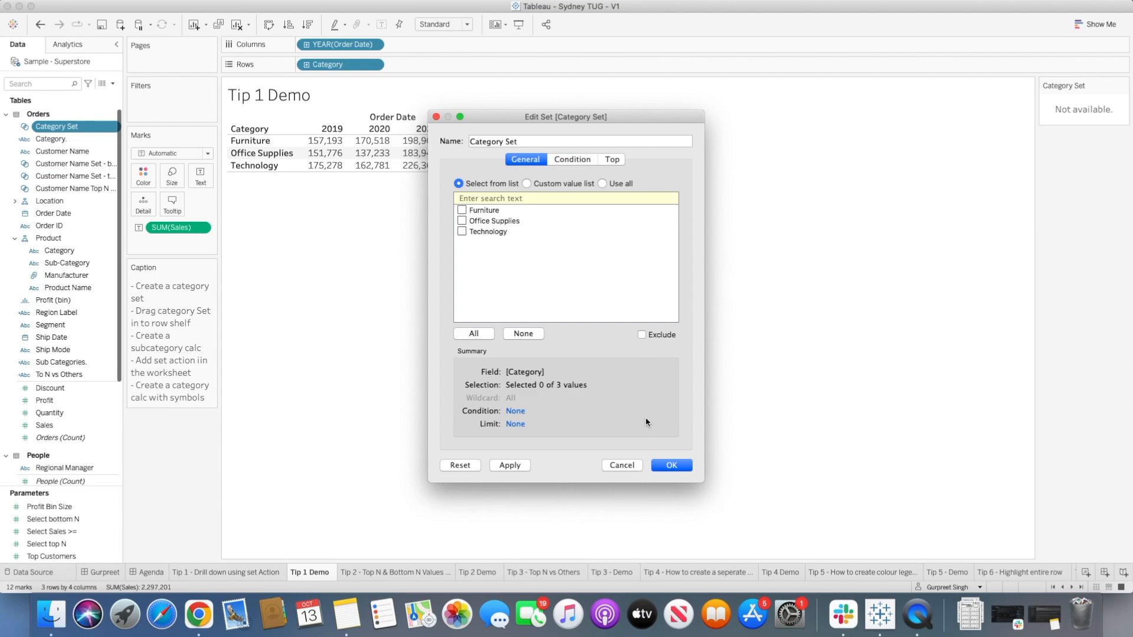
{"action": "left_click", "coordinate": [673, 466]}
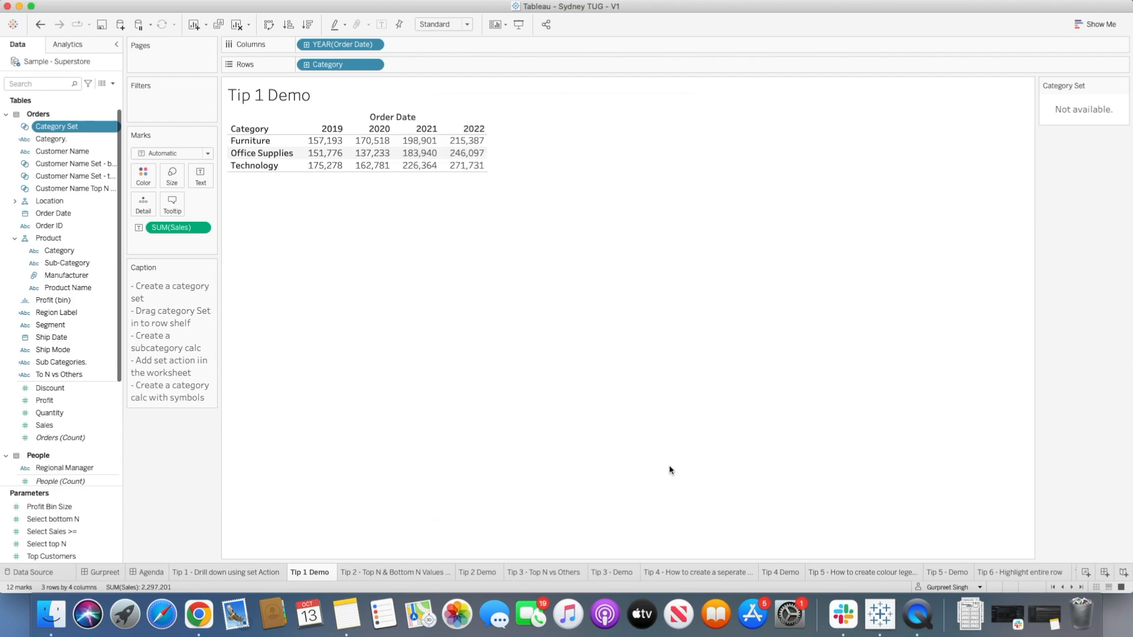
{"action": "left_click_drag", "start_coordinate": [61, 131], "coordinate": [425, 64]}
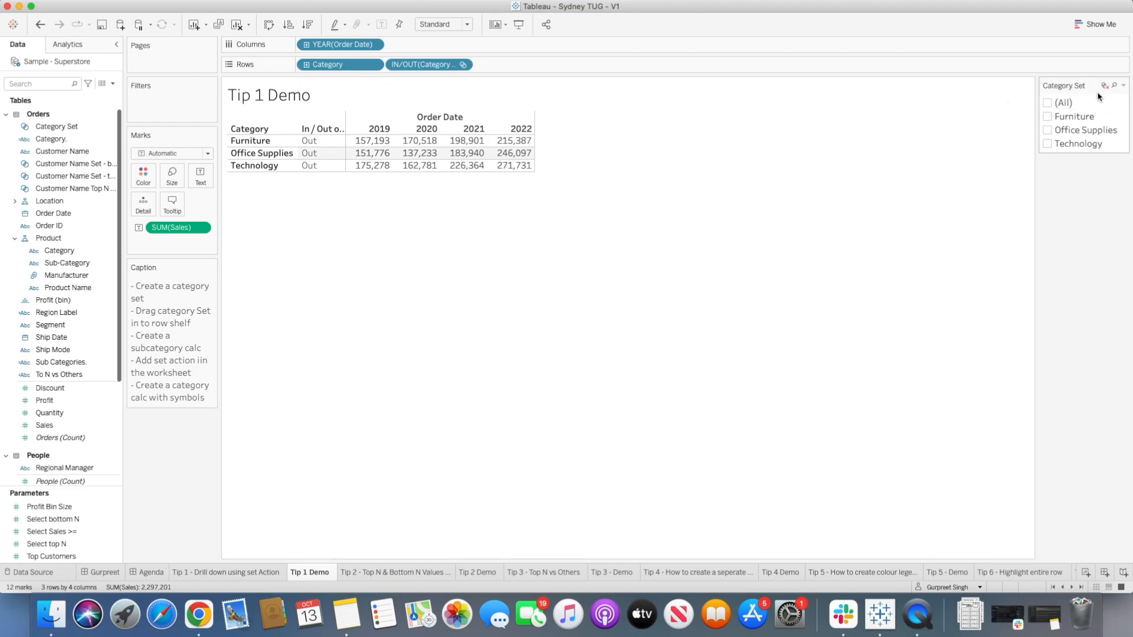
- Test the In/Out membership by including Furniture and Office Supplies in Category Set and clearing both again
{"action": "left_click", "coordinate": [1049, 120]}
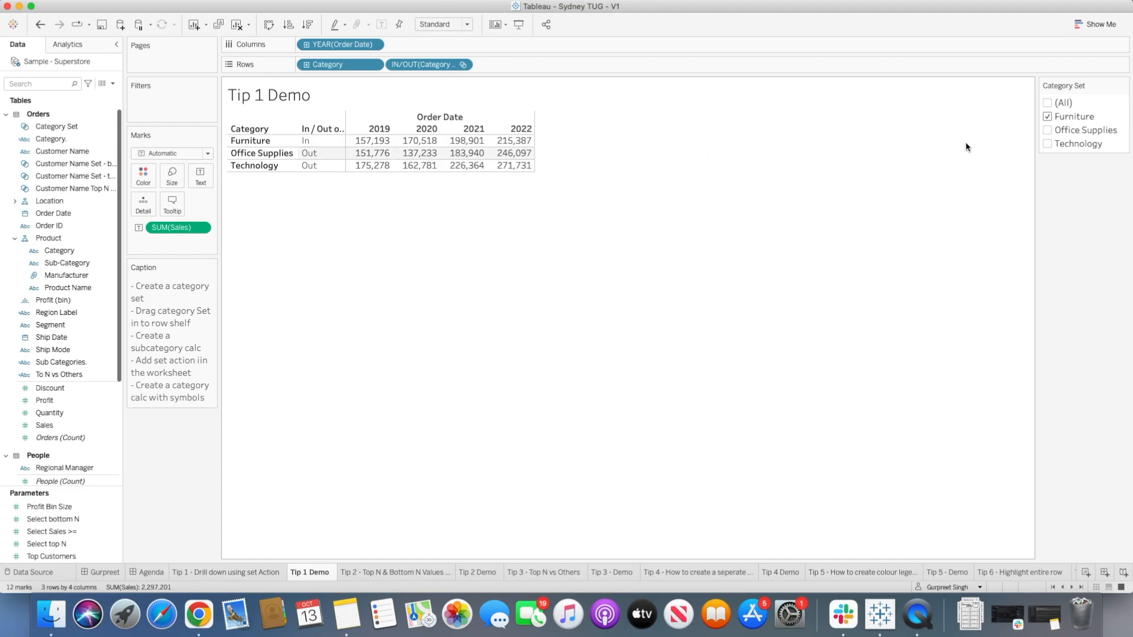
{"action": "left_click", "coordinate": [1048, 130]}
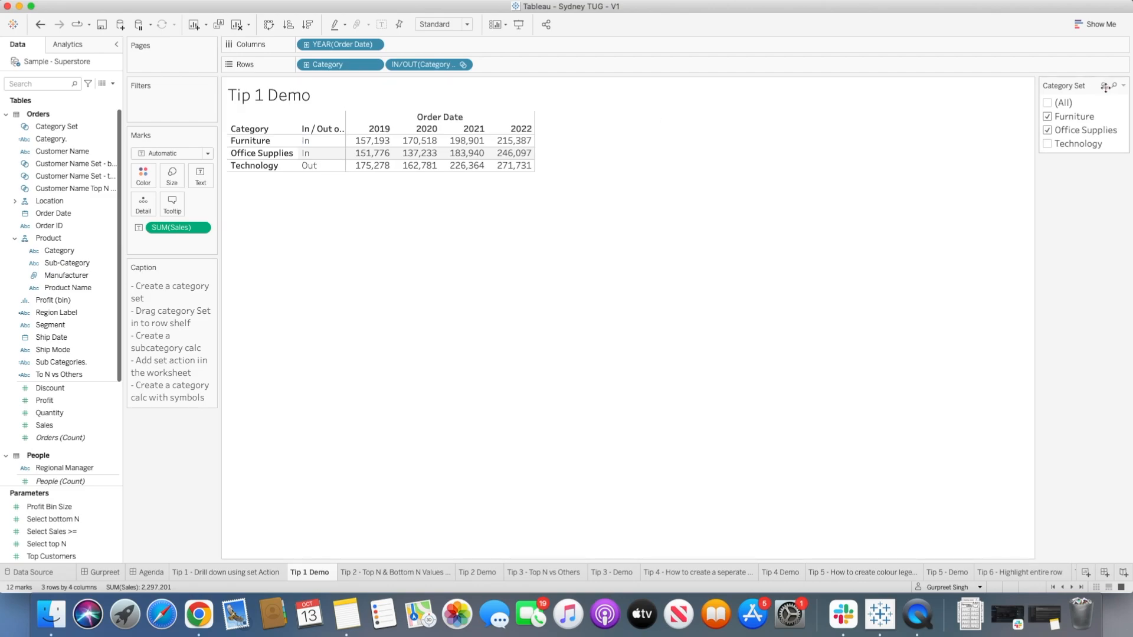
{"action": "left_click", "coordinate": [1048, 129]}
{"action": "left_click", "coordinate": [1047, 117]}
- Review the formula of the Sub Categories. calculated field and add that field to Rows after the Category Set
{"action": "left_click", "coordinate": [69, 266]}
{"action": "left_click", "coordinate": [71, 363]}
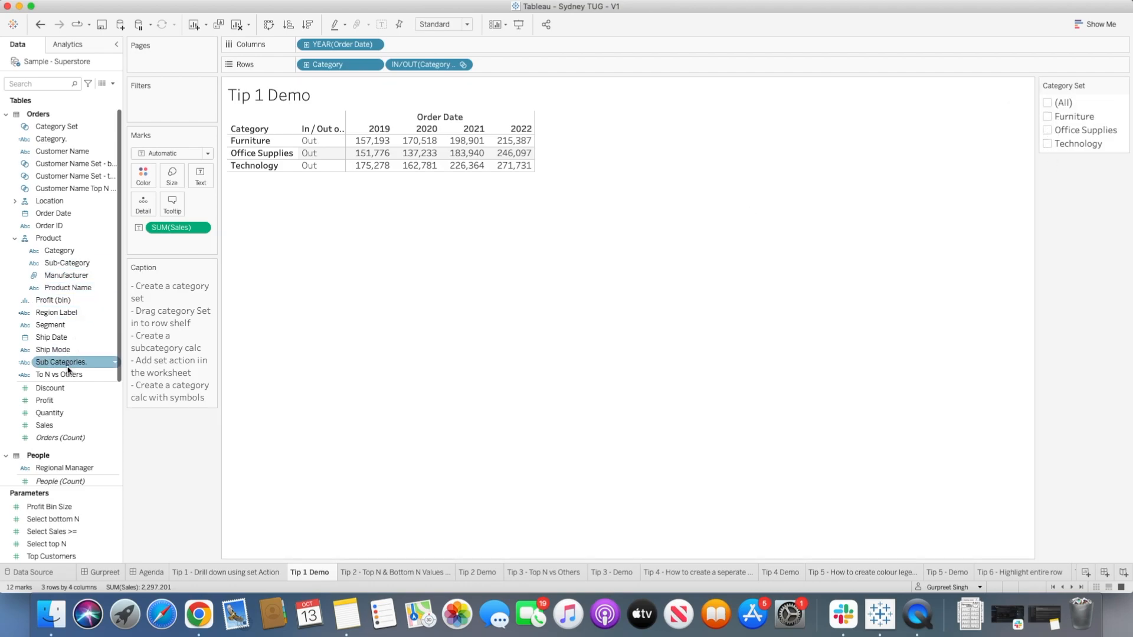
{"action": "right_click", "coordinate": [74, 366]}
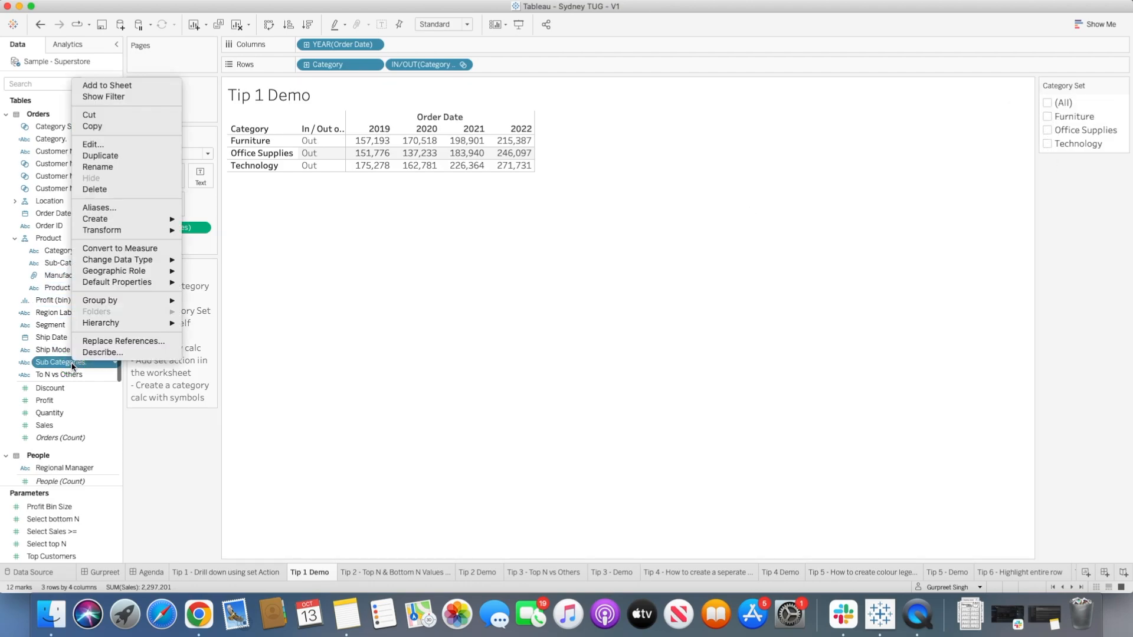
{"action": "left_click", "coordinate": [109, 146]}
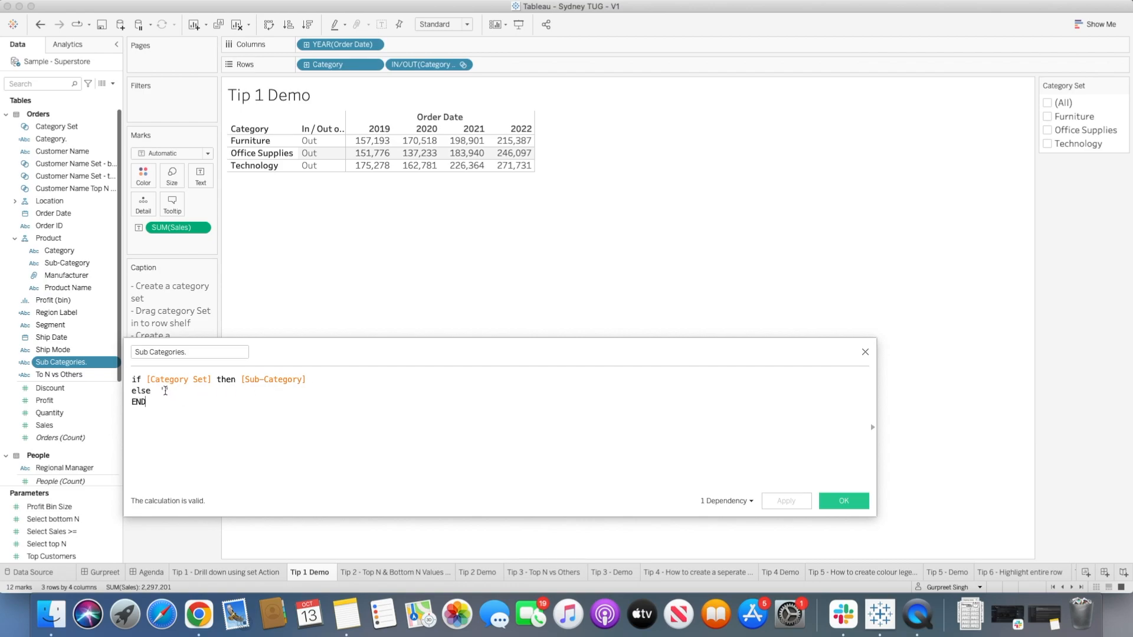
{"action": "left_click", "coordinate": [853, 501]}
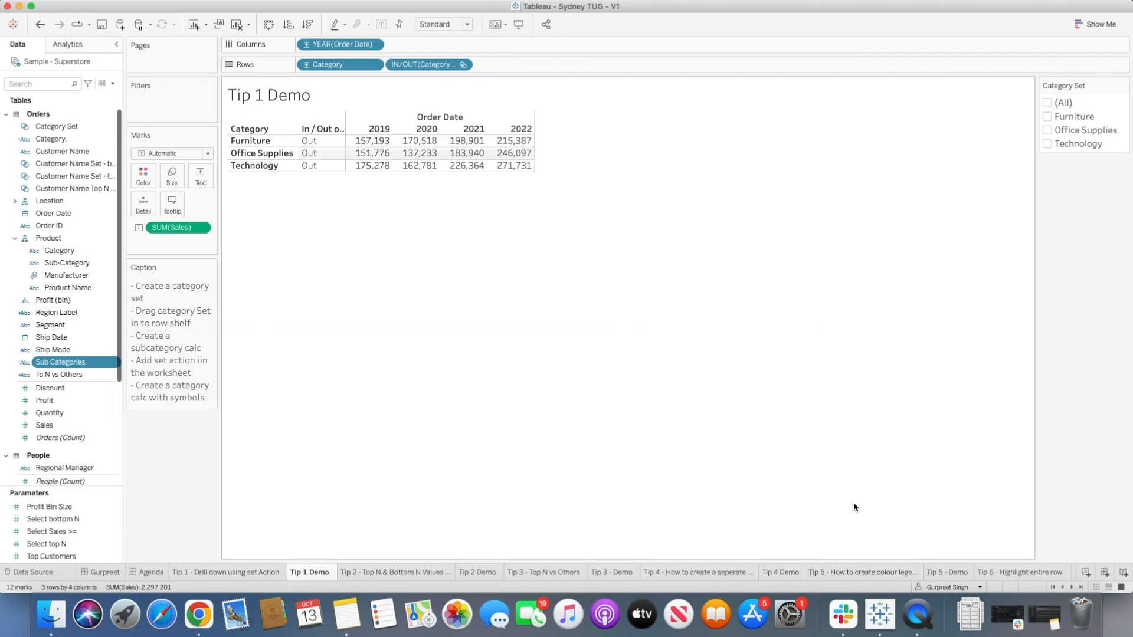
{"action": "left_click_drag", "start_coordinate": [68, 362], "coordinate": [561, 67]}
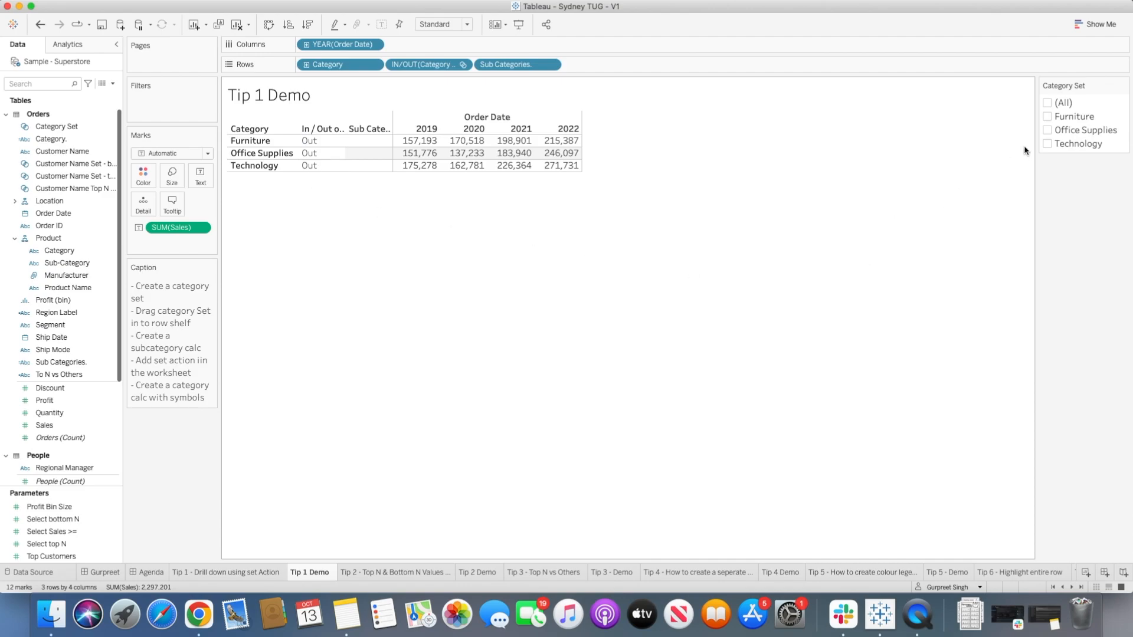
- Test the drill-down by including and removing Furniture in Category Set and selecting the Furniture row header
{"action": "left_click", "coordinate": [1047, 117]}
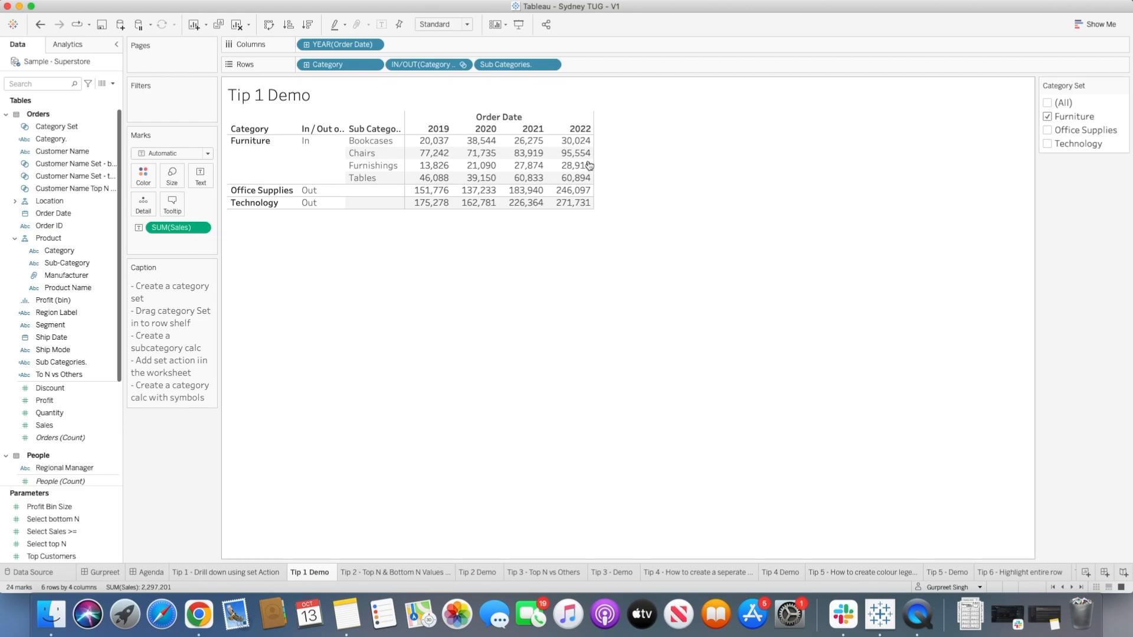
{"action": "left_click", "coordinate": [329, 146]}
{"action": "left_click", "coordinate": [1048, 118]}
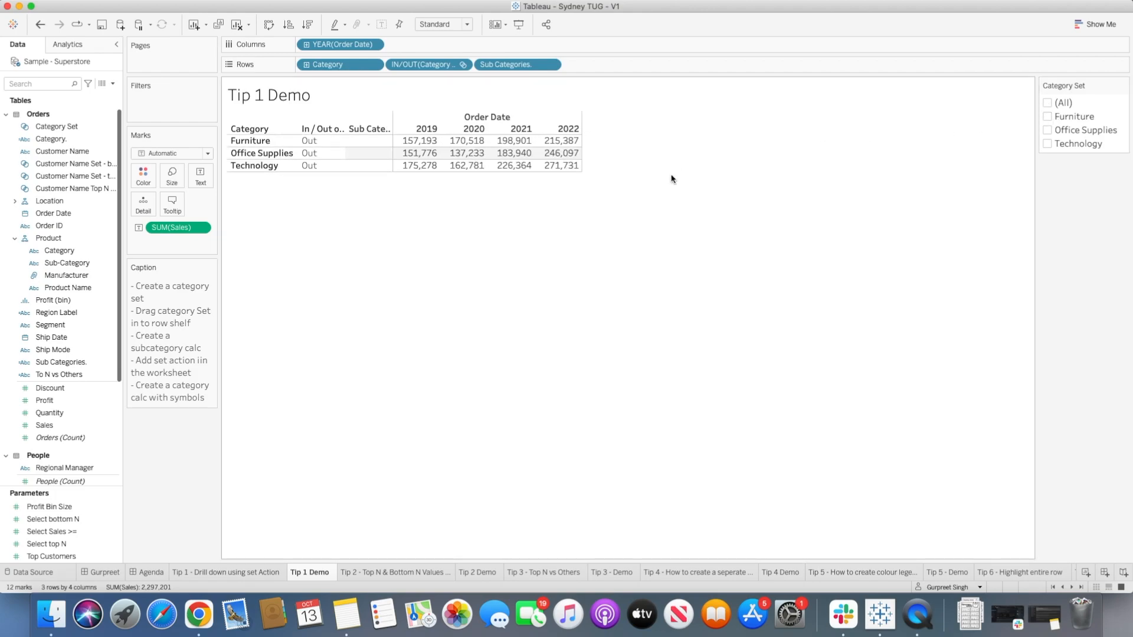
{"action": "left_click", "coordinate": [259, 146]}
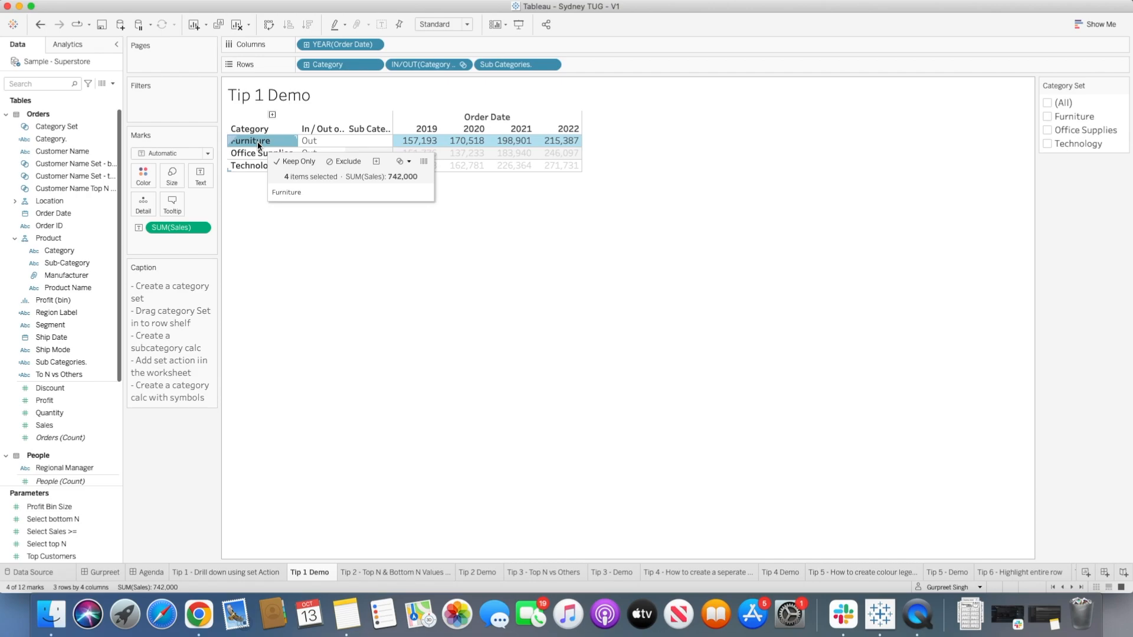
{"action": "left_click", "coordinate": [290, 194]}
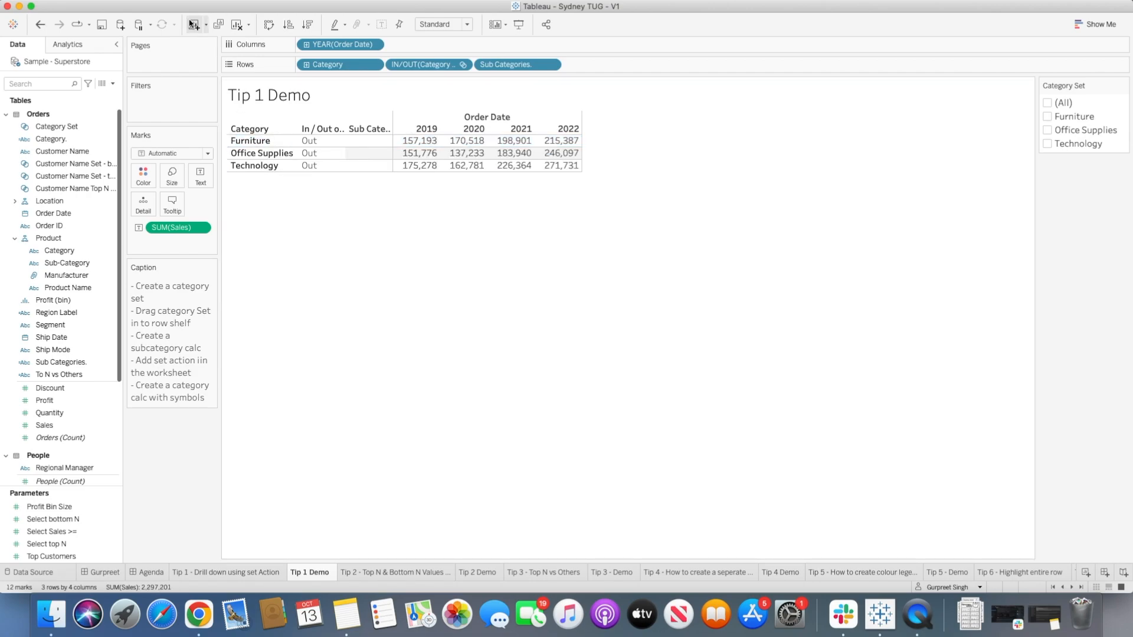
- Add a Change Set Values action for this sheet and name it Category Set Action
{"action": "mouse_move", "coordinate": [155, 5]}
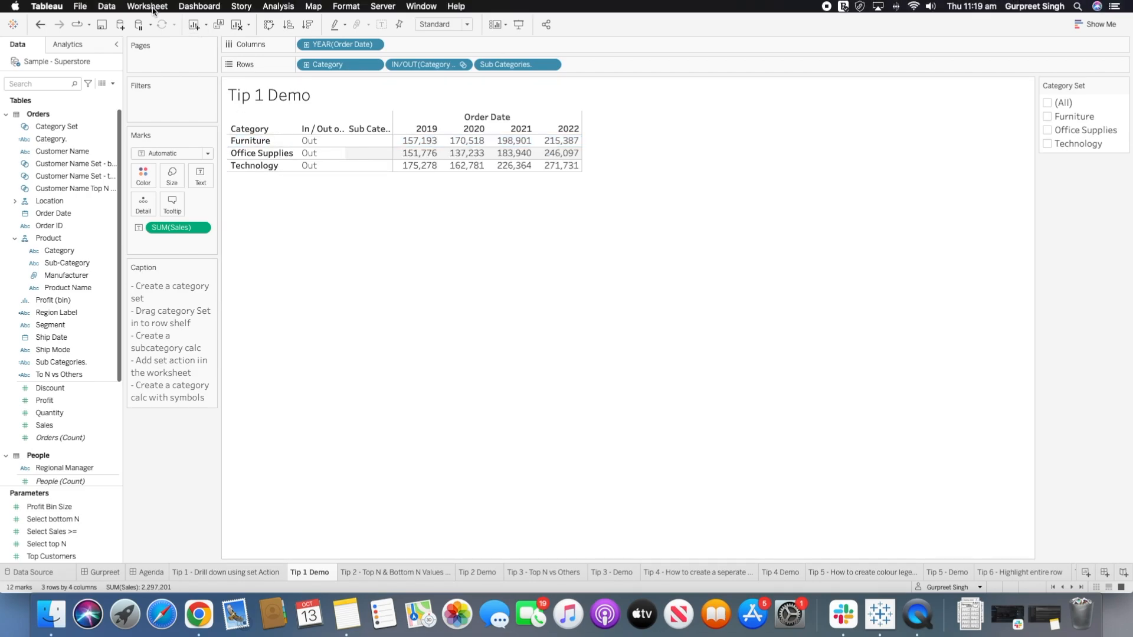
{"action": "left_click", "coordinate": [153, 8]}
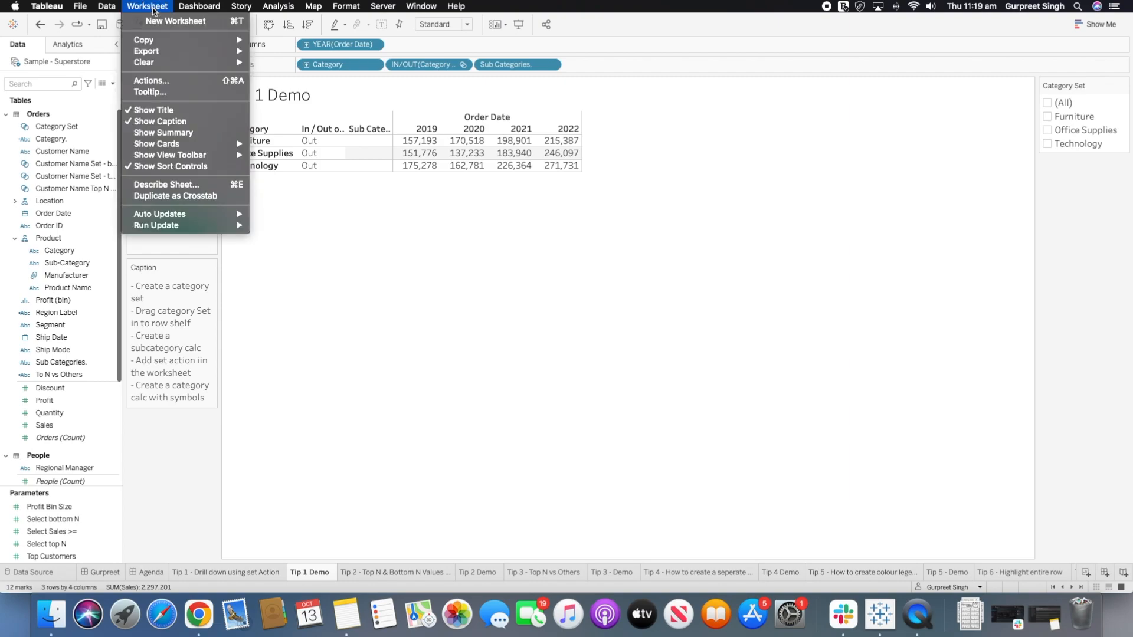
{"action": "left_click", "coordinate": [187, 83]}
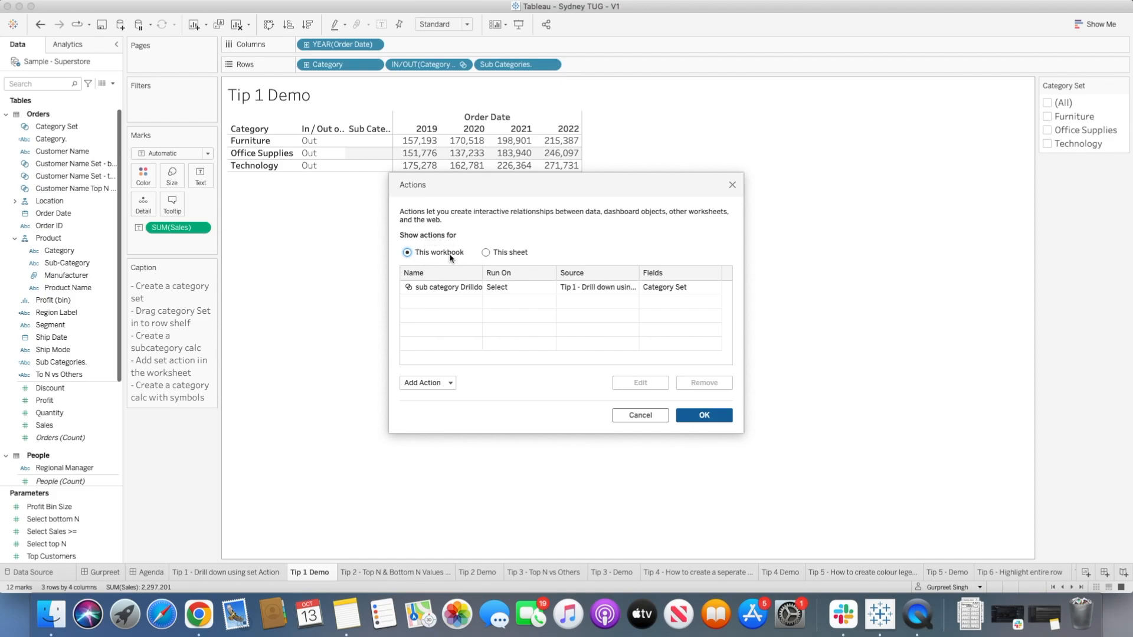
{"action": "left_click", "coordinate": [486, 254]}
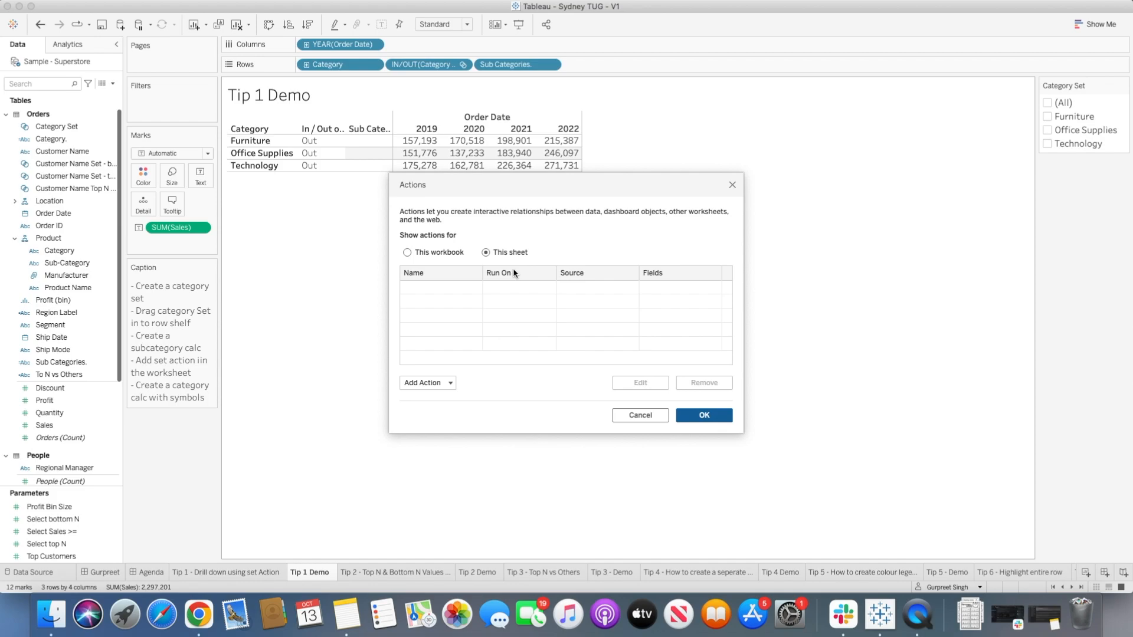
{"action": "left_click", "coordinate": [450, 384]}
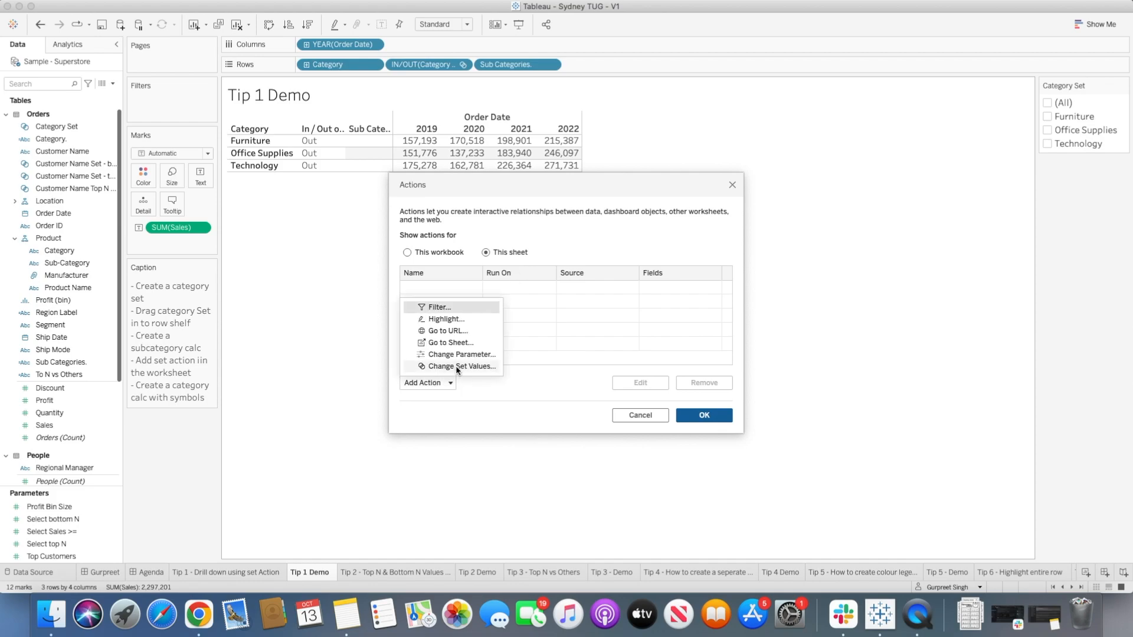
{"action": "left_click", "coordinate": [458, 367]}
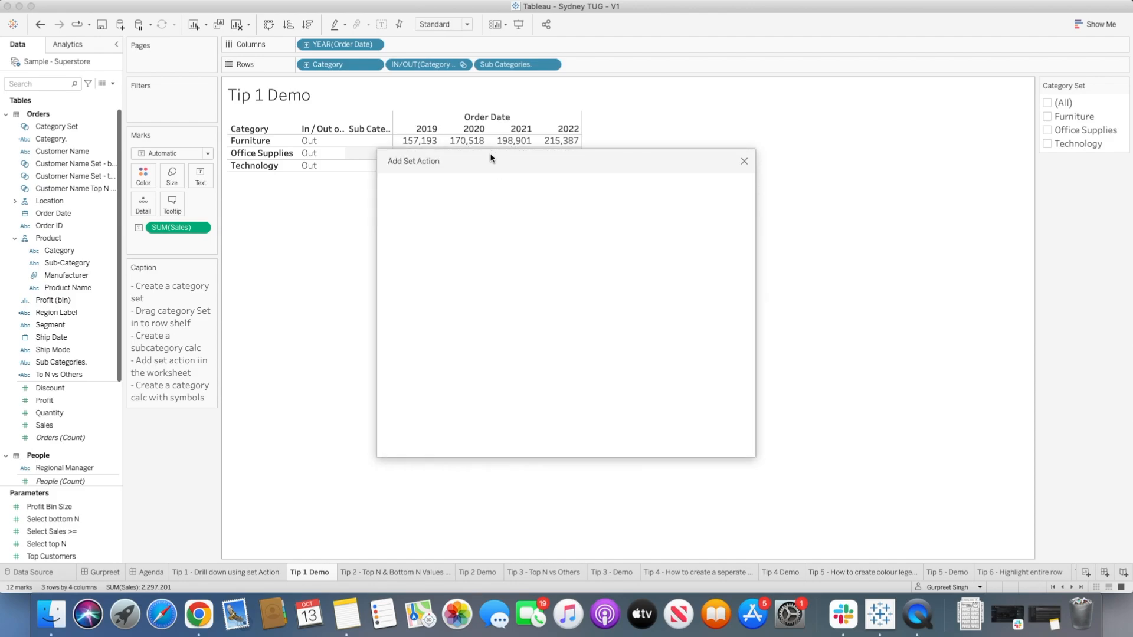
{"action": "left_click_drag", "start_coordinate": [488, 162], "coordinate": [522, 149]}
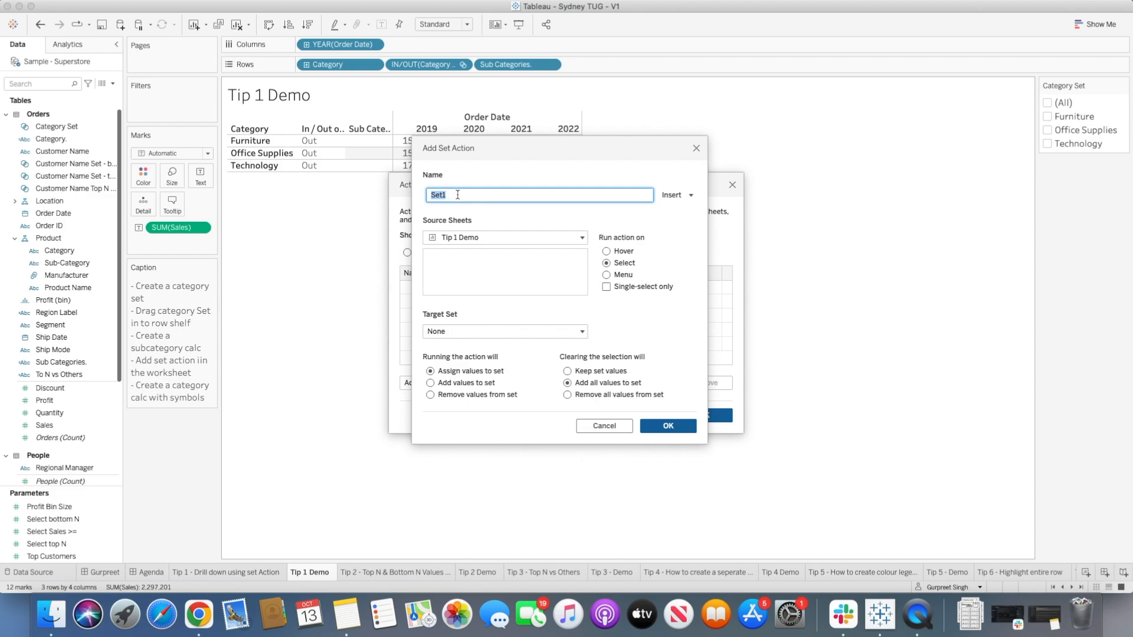
{"action": "type", "text": "Category Set Action"}
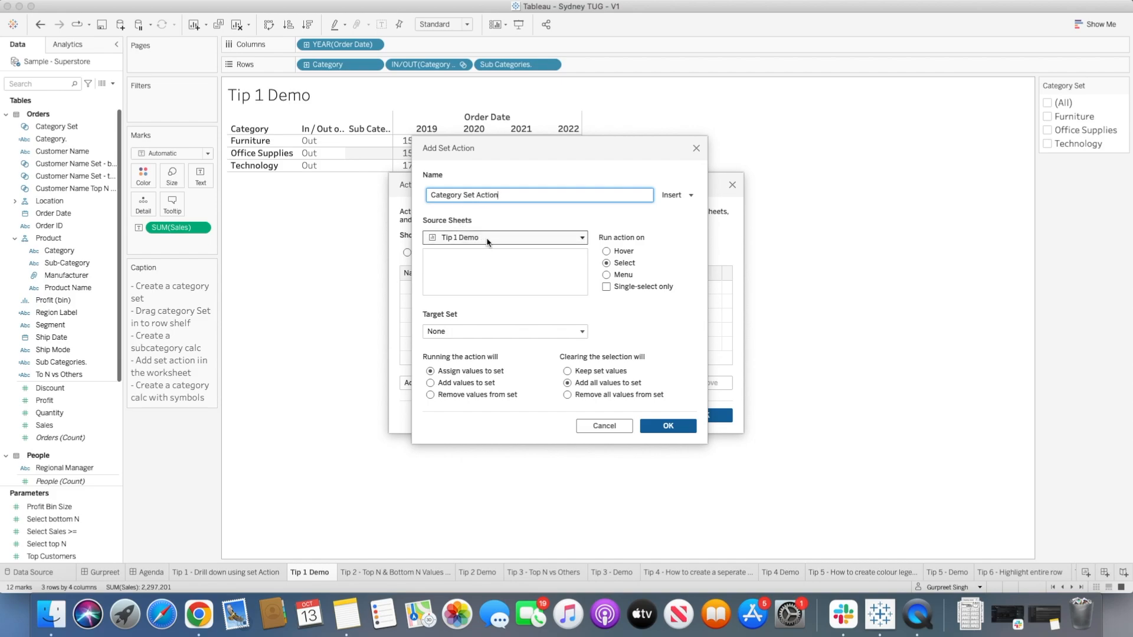
- Target Category Set with the action, make clearing the selection remove all values from the set, and accept the action
{"action": "left_click", "coordinate": [458, 332]}
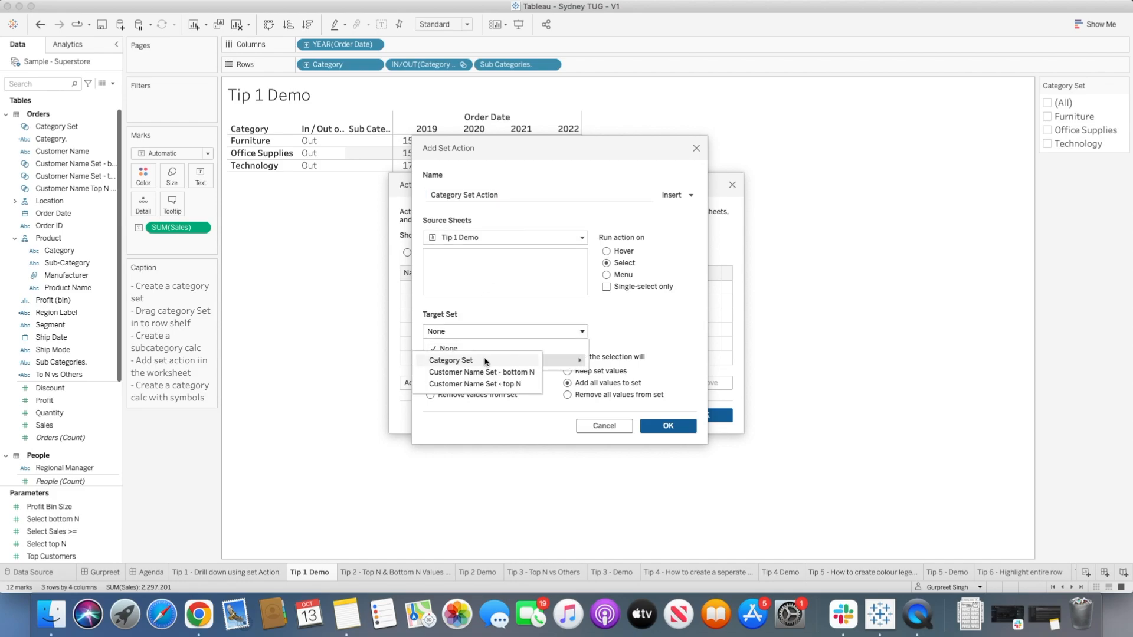
{"action": "left_click", "coordinate": [474, 361]}
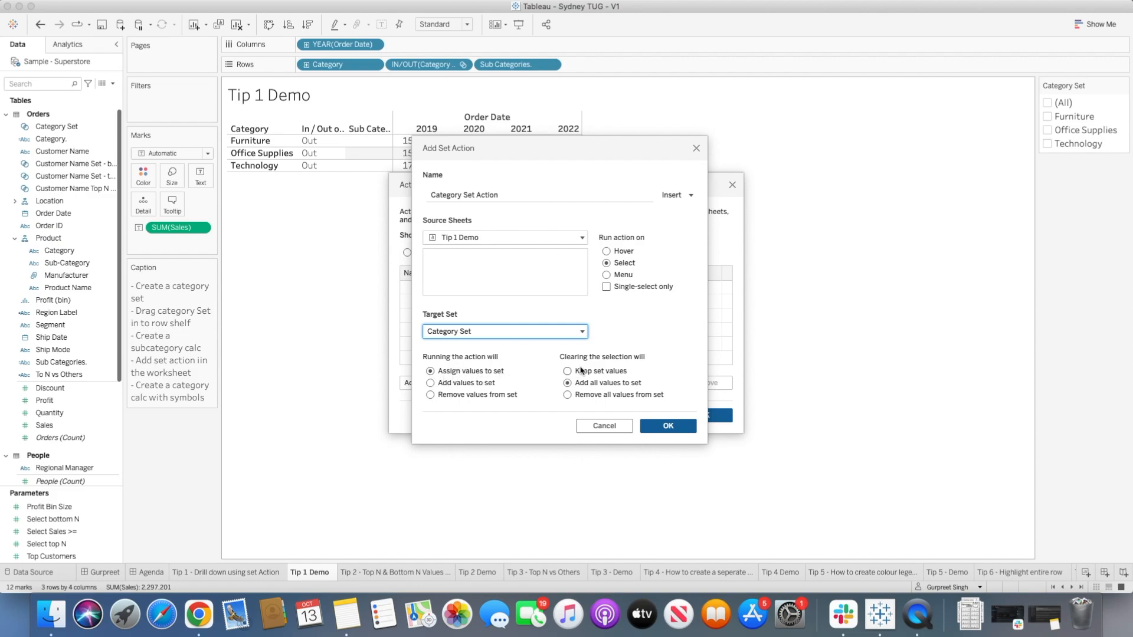
{"action": "left_click", "coordinate": [570, 397]}
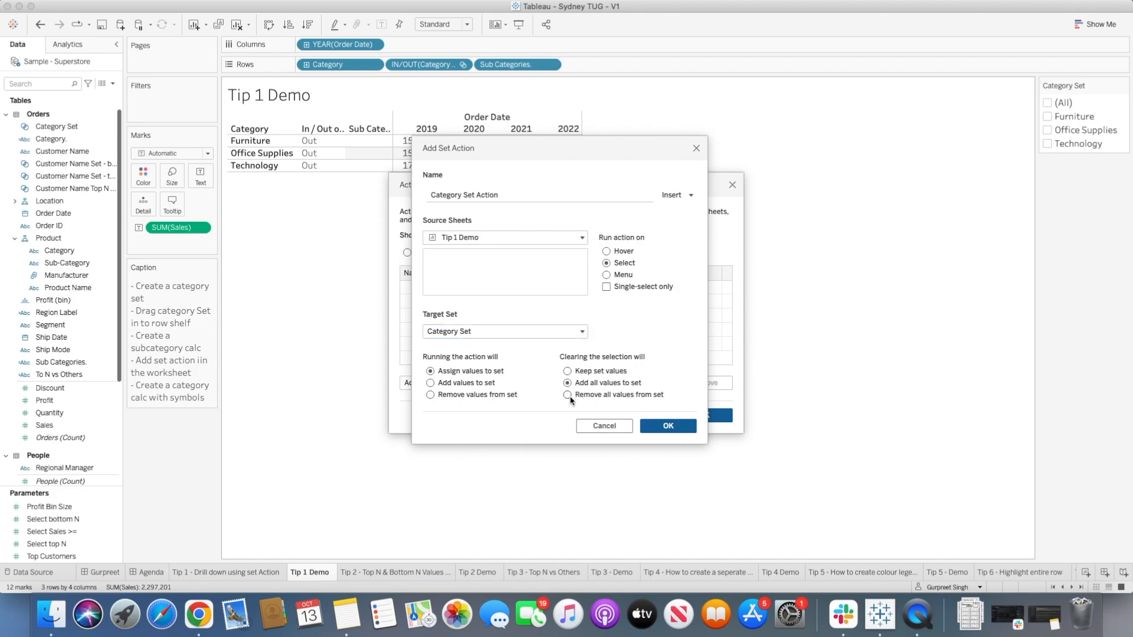
{"action": "left_click", "coordinate": [660, 435]}
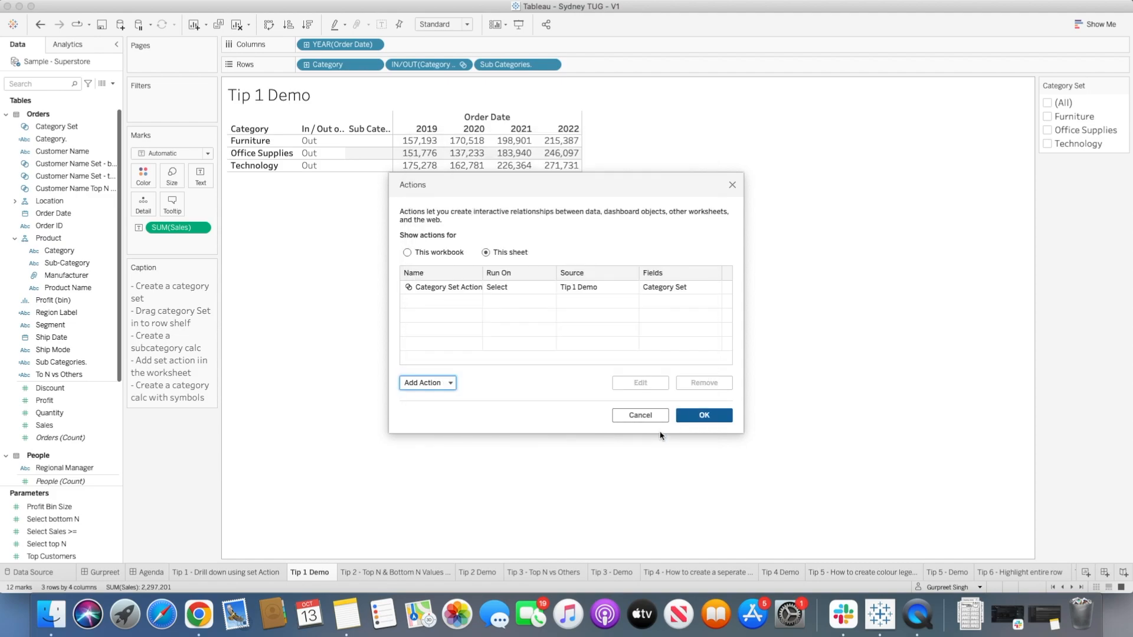
{"action": "left_click", "coordinate": [692, 424]}
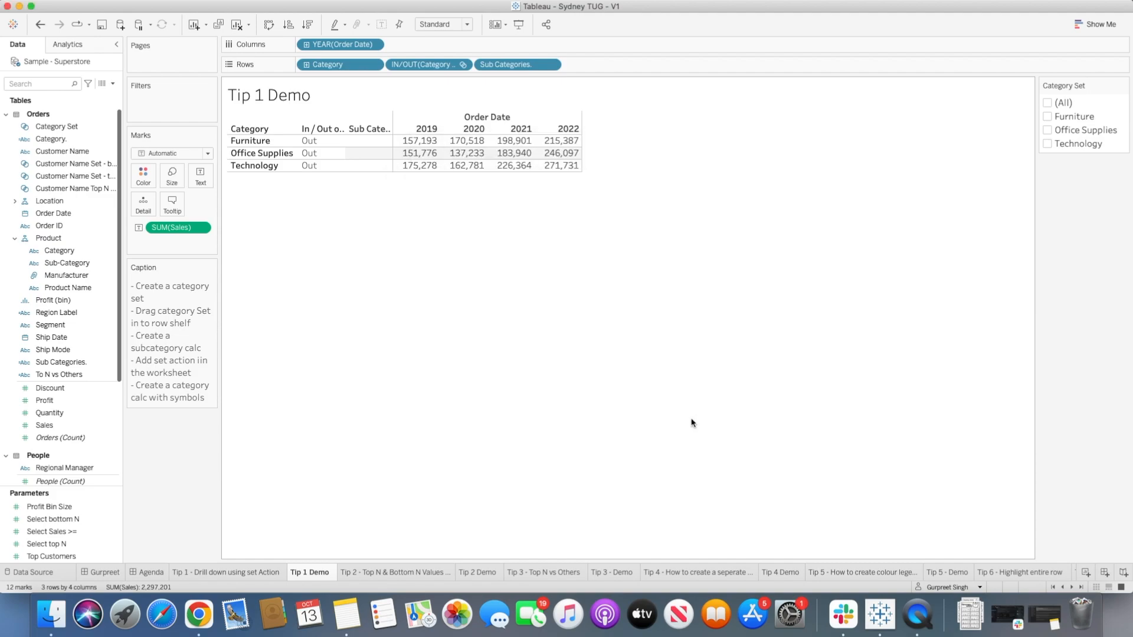
- Test the set action by selecting the Furniture and Technology row headers, then clearing the selection
{"action": "left_click", "coordinate": [258, 141]}
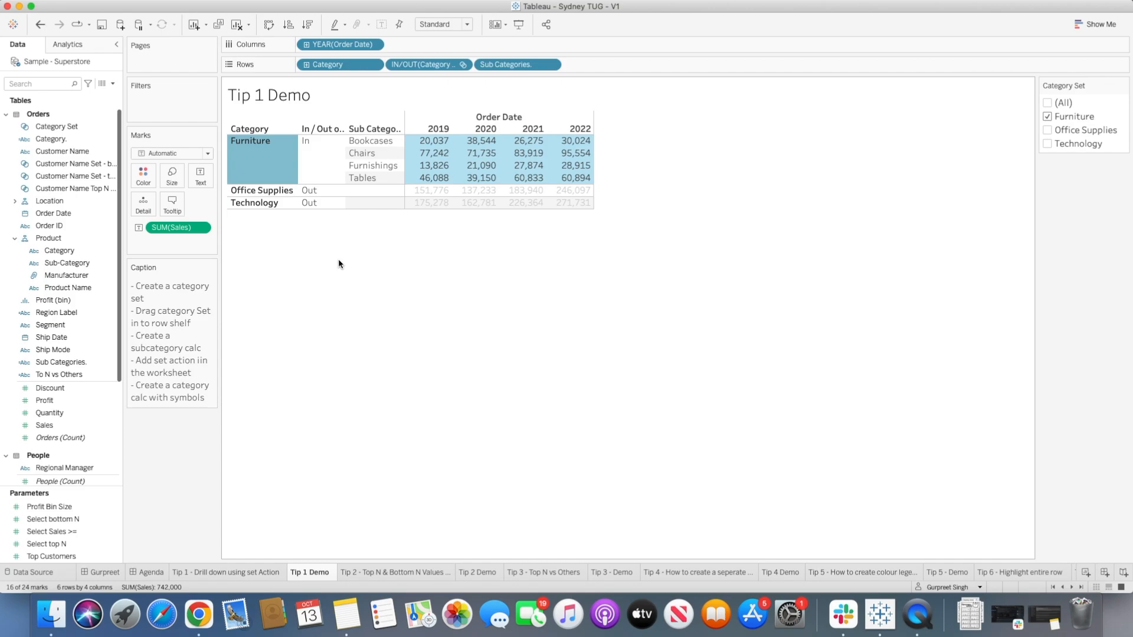
{"action": "left_click", "coordinate": [260, 202]}
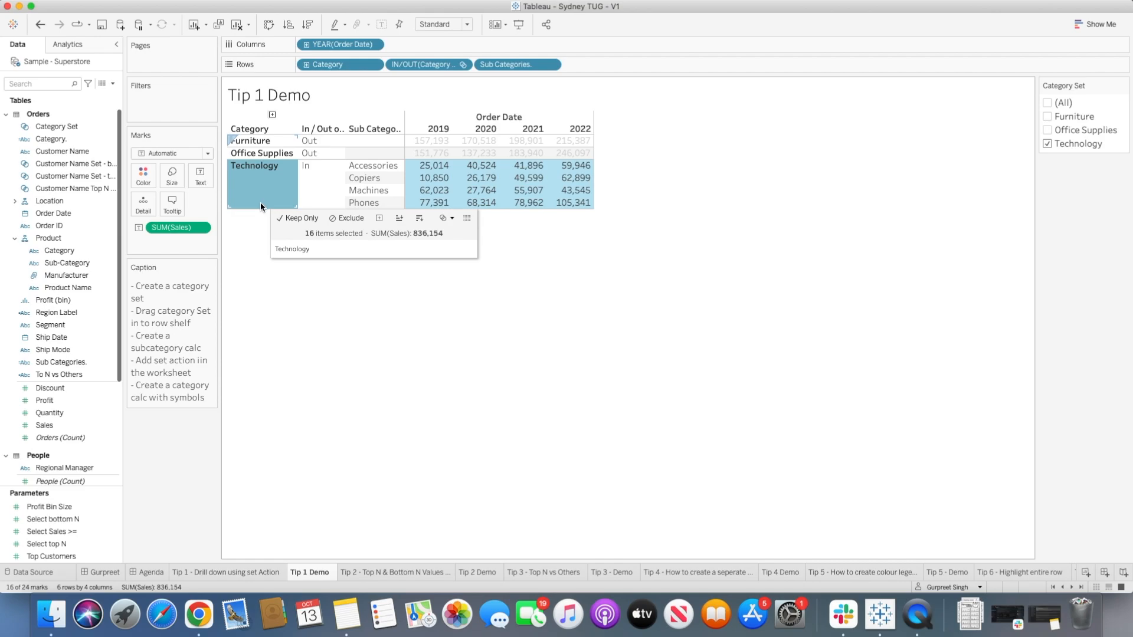
{"action": "left_click", "coordinate": [299, 270]}
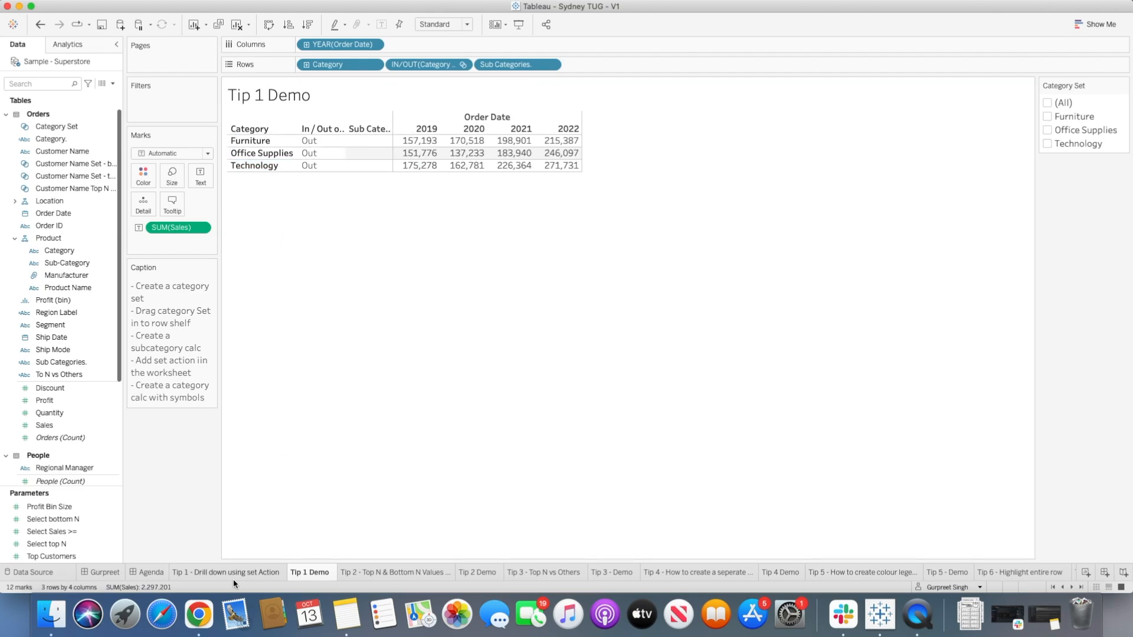
- View the finished sheet Tip 1 - Drill down using set Action and expand its Furniture row
{"action": "left_click", "coordinate": [236, 571]}
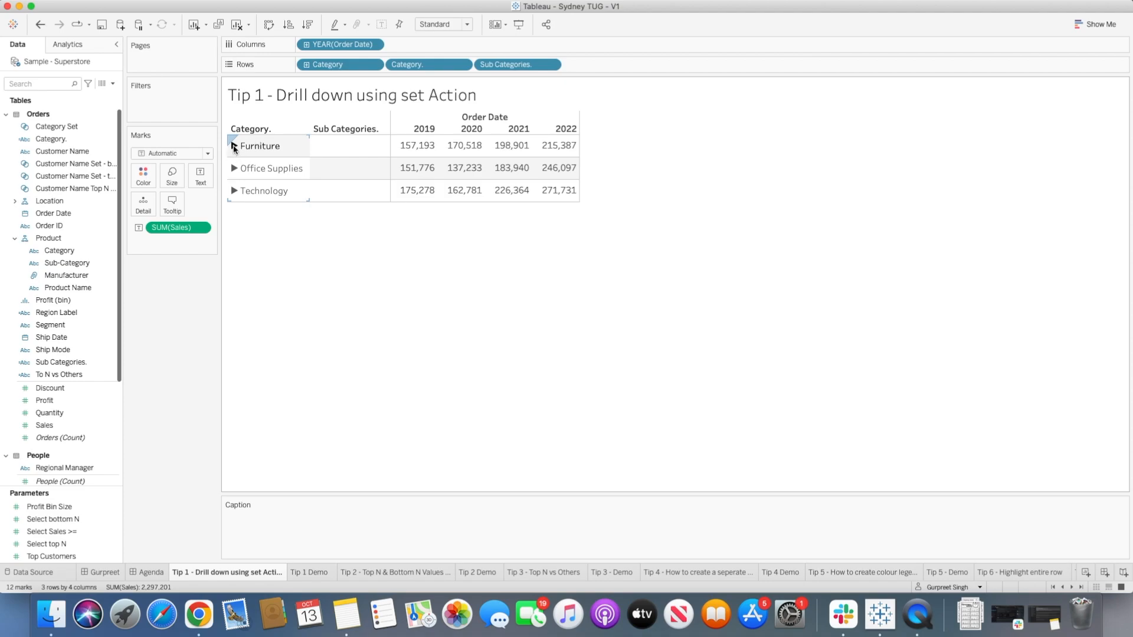
{"action": "left_click", "coordinate": [250, 149]}
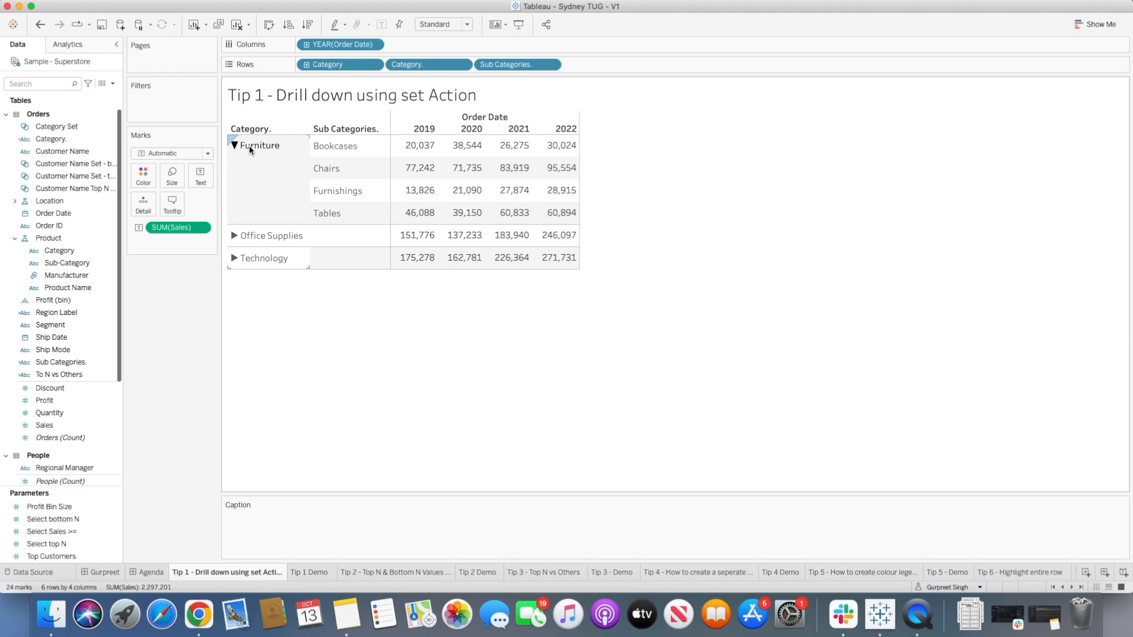
{"action": "left_click", "coordinate": [390, 389]}
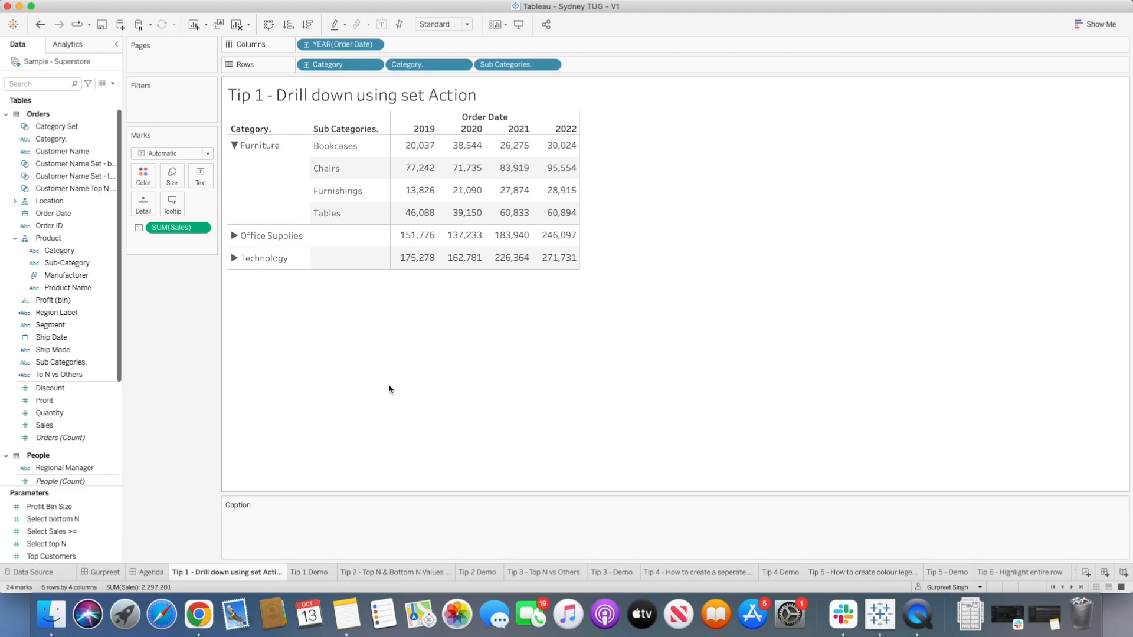
- Return to the Tip 1 Demo sheet and review the Category. formula, including its Category Set condition and both arrow symbols
{"action": "left_click", "coordinate": [314, 572]}
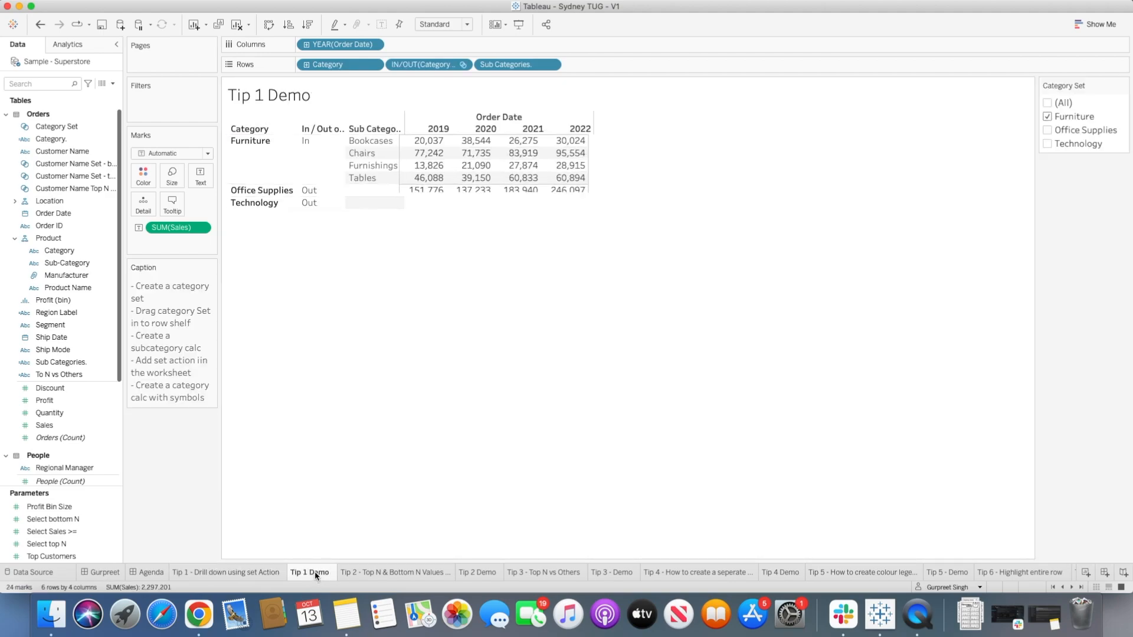
{"action": "right_click", "coordinate": [61, 139]}
{"action": "left_click", "coordinate": [82, 204]}
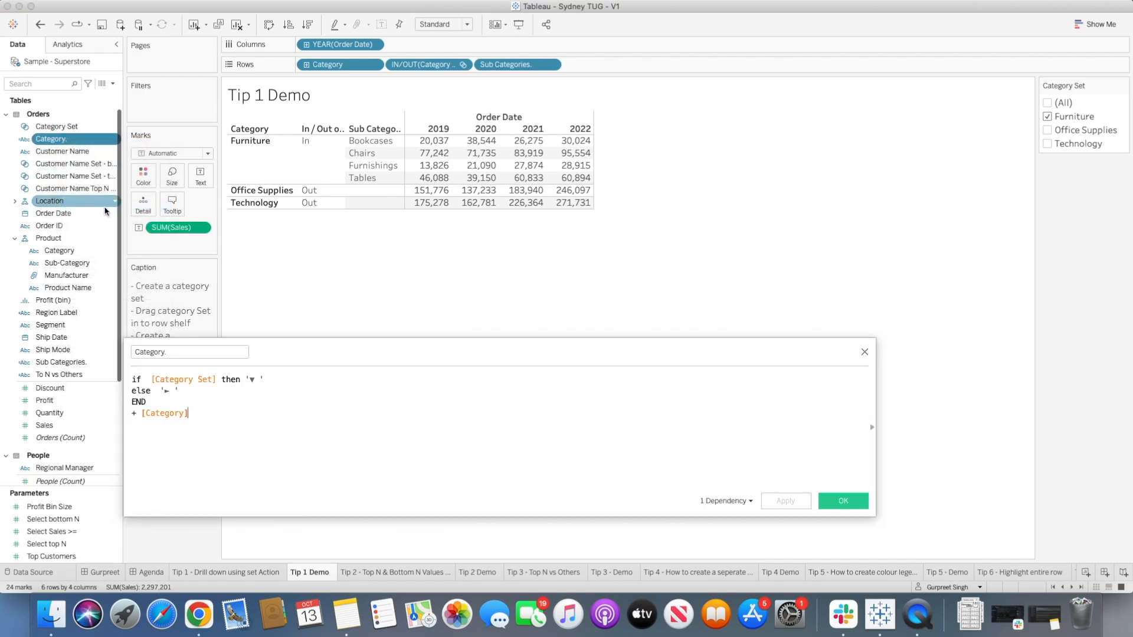
{"action": "left_click_drag", "start_coordinate": [322, 423], "coordinate": [462, 281]}
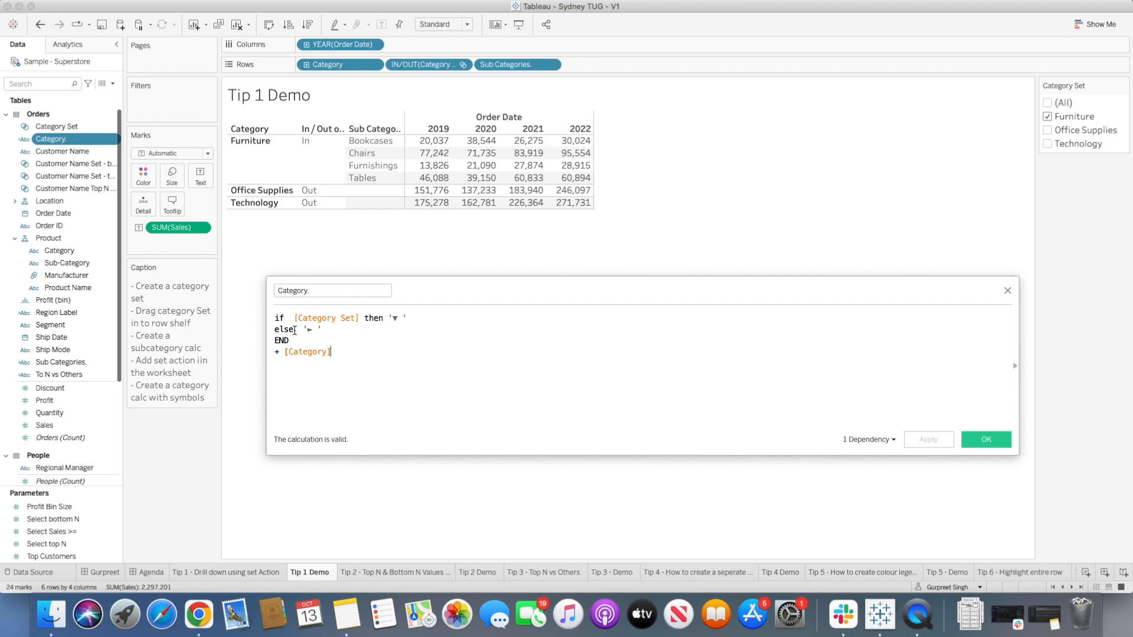
{"action": "left_click_drag", "start_coordinate": [358, 320], "coordinate": [294, 318]}
{"action": "left_click_drag", "start_coordinate": [397, 318], "coordinate": [391, 317]}
{"action": "left_click_drag", "start_coordinate": [401, 317], "coordinate": [392, 318]}
{"action": "left_click", "coordinate": [315, 328]}
{"action": "left_click_drag", "start_coordinate": [314, 329], "coordinate": [307, 329]}
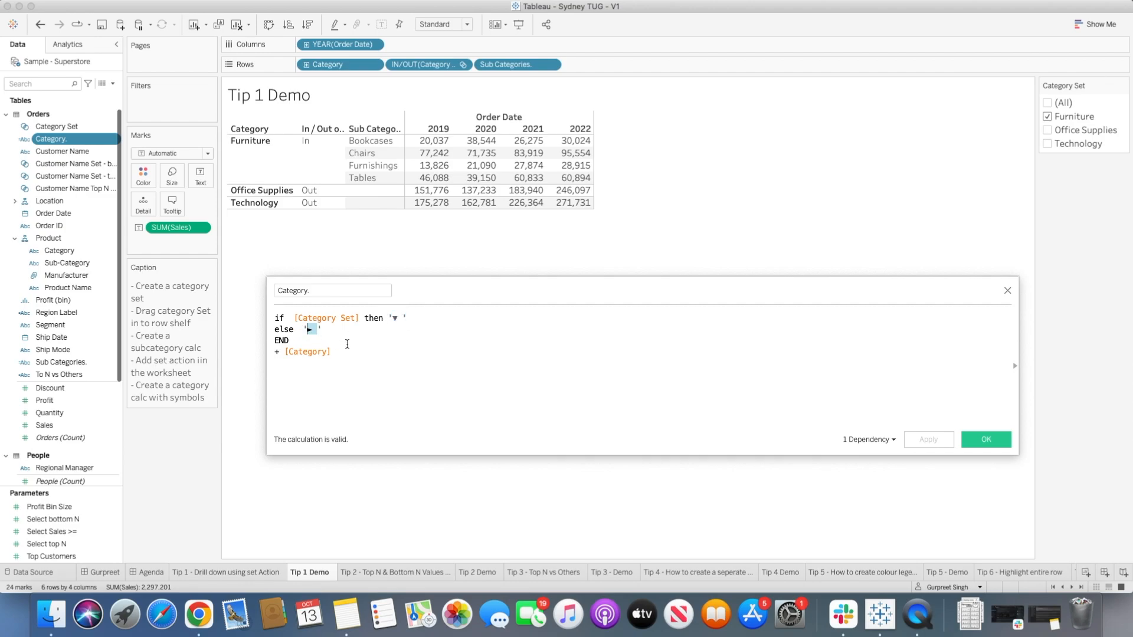
- Try a plus sign after each arrow symbol in the Category. formula and delete both again
{"action": "left_click", "coordinate": [402, 318]}
{"action": "type", "text": "+"}
{"action": "type", "text": "+"}
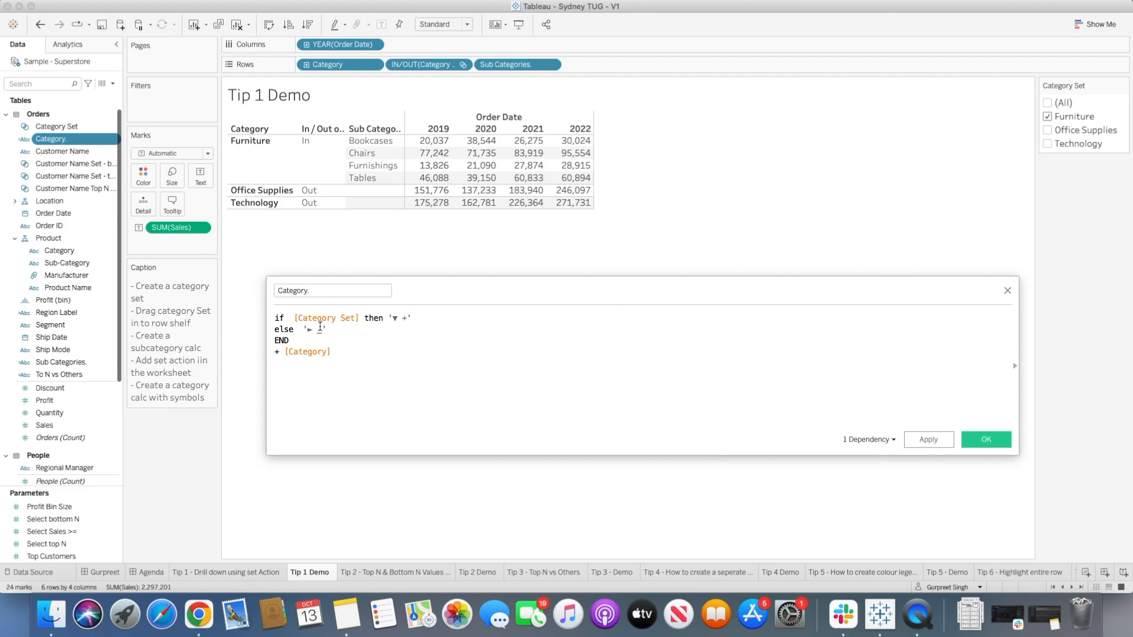
{"action": "key", "text": "BackSpace"}
{"action": "left_click", "coordinate": [407, 317]}
{"action": "key", "text": "BackSpace"}
- Accept the Category. calculation and add that field to Rows directly after Category
{"action": "left_click_drag", "start_coordinate": [345, 353], "coordinate": [283, 353]}
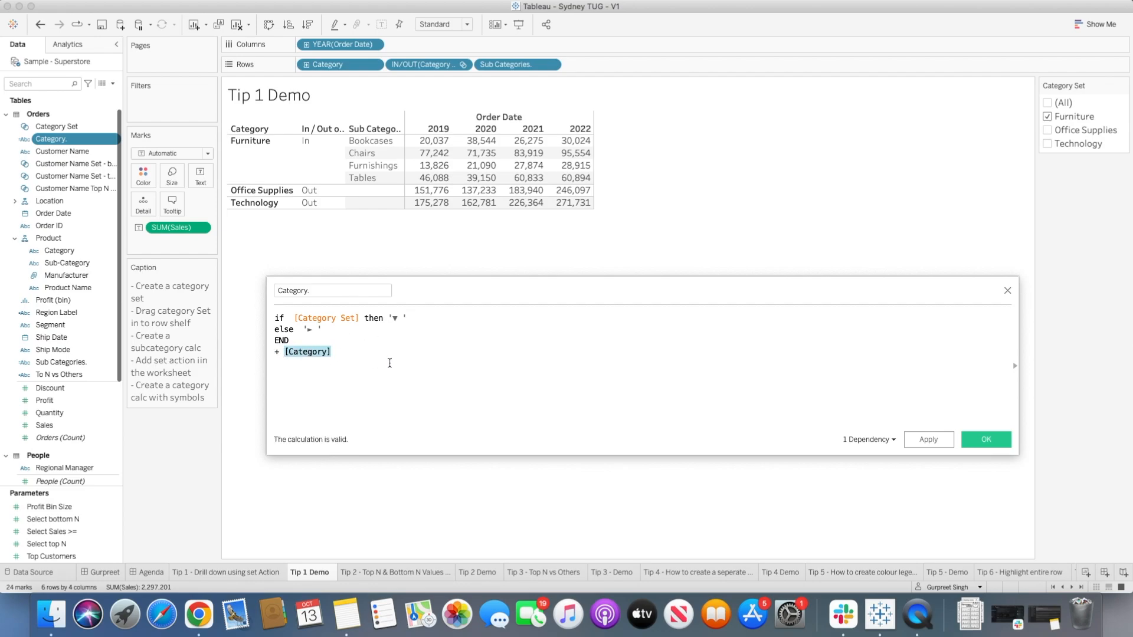
{"action": "left_click", "coordinate": [986, 439]}
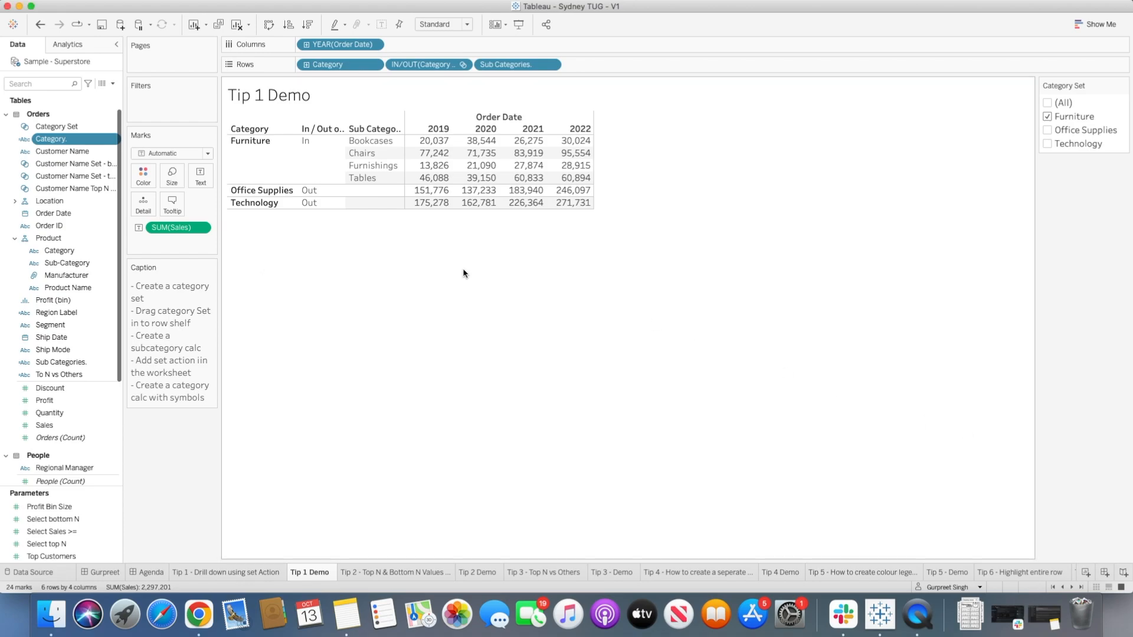
{"action": "left_click_drag", "start_coordinate": [65, 140], "coordinate": [383, 71]}
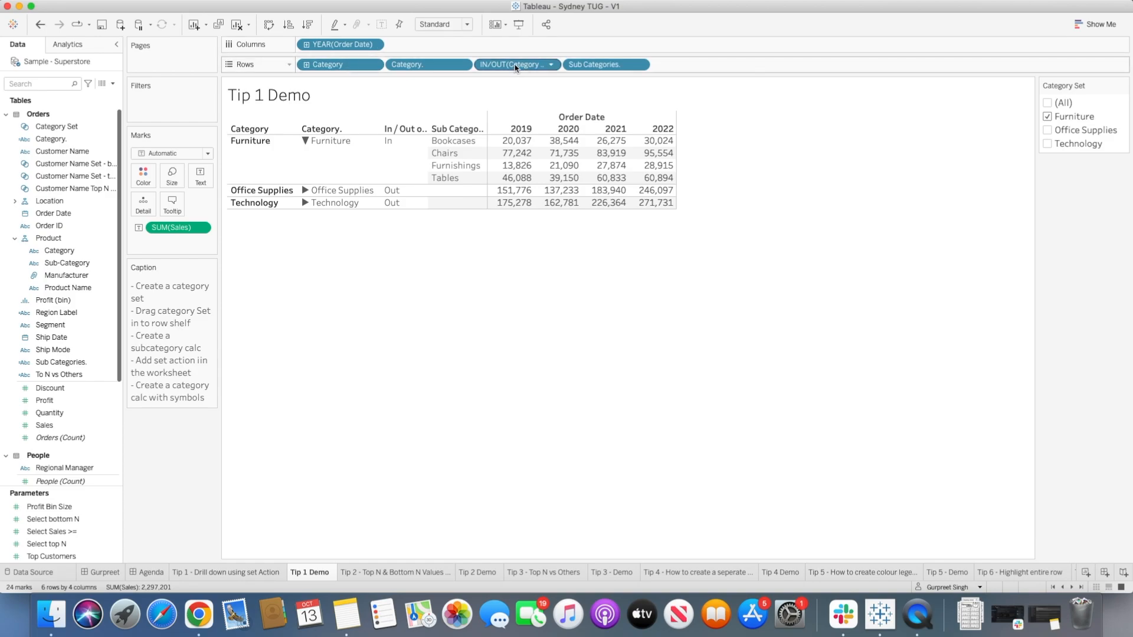
- Remove the IN/OUT Category Set field from Rows and hide the header of the original Category field
{"action": "left_click_drag", "start_coordinate": [515, 67], "coordinate": [313, 310]}
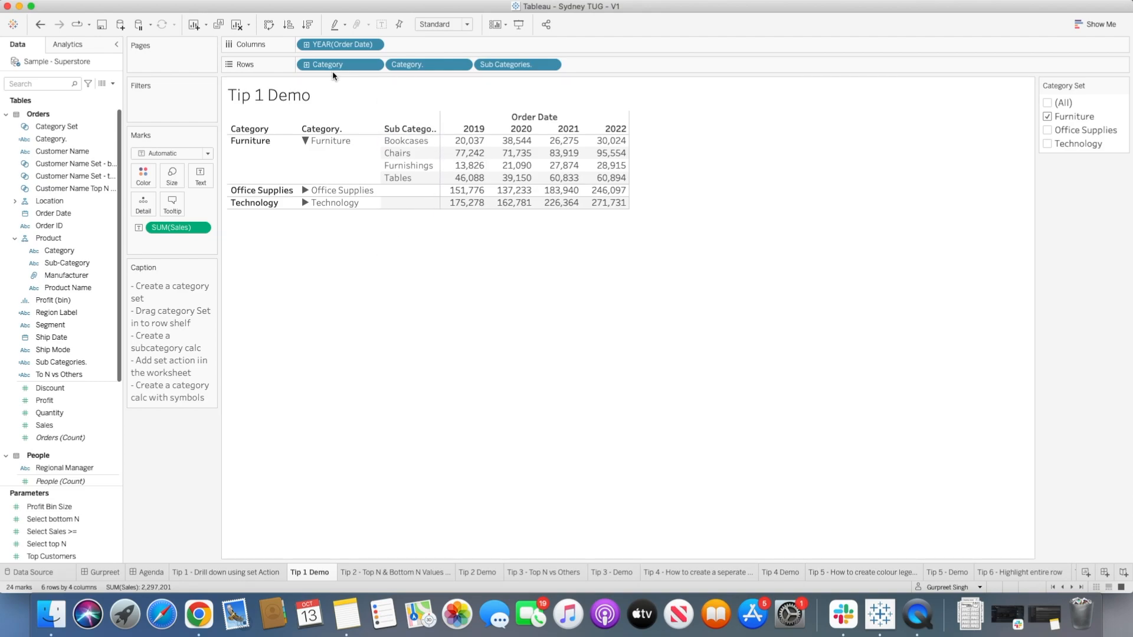
{"action": "left_click", "coordinate": [375, 66]}
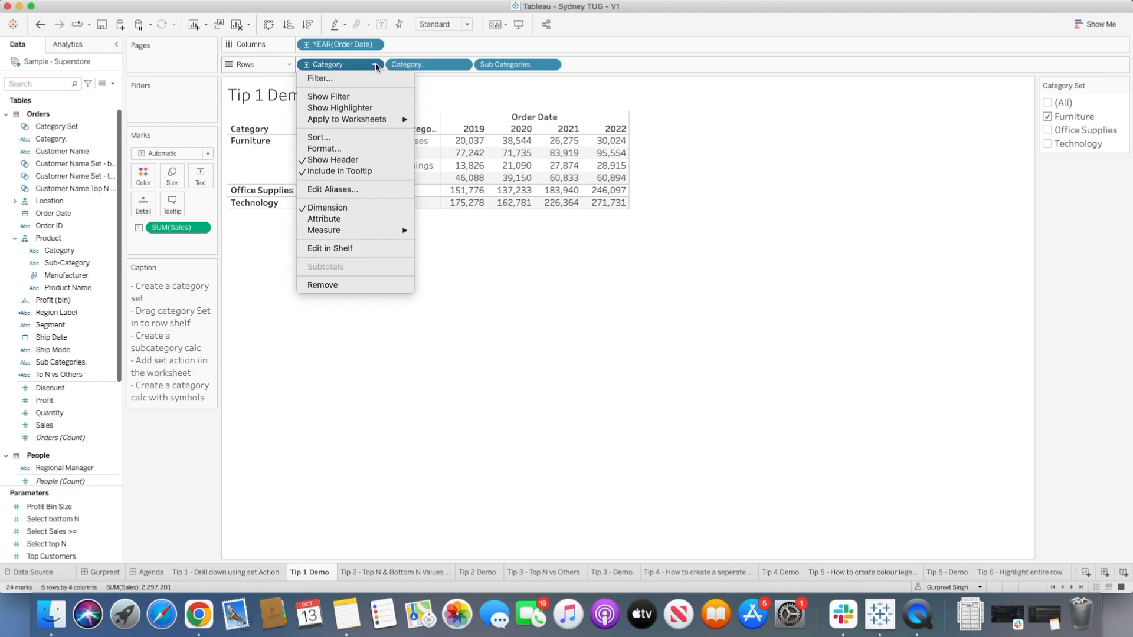
{"action": "left_click", "coordinate": [363, 162]}
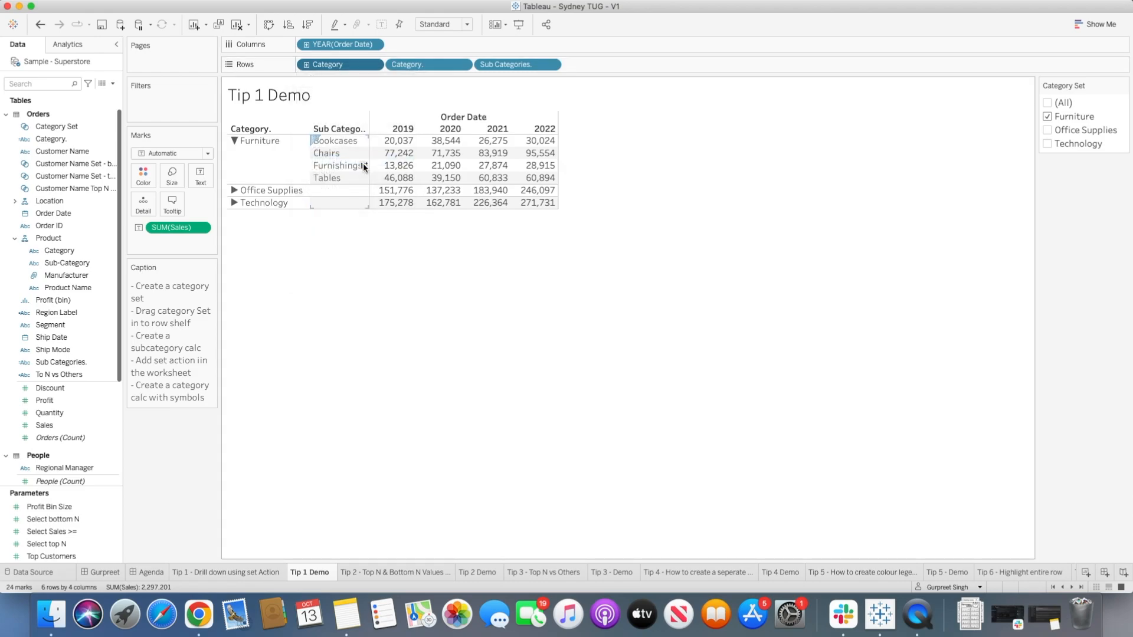
- Test the arrow drill-down by expanding Office Supplies and Furniture in turn
{"action": "left_click", "coordinate": [262, 191]}
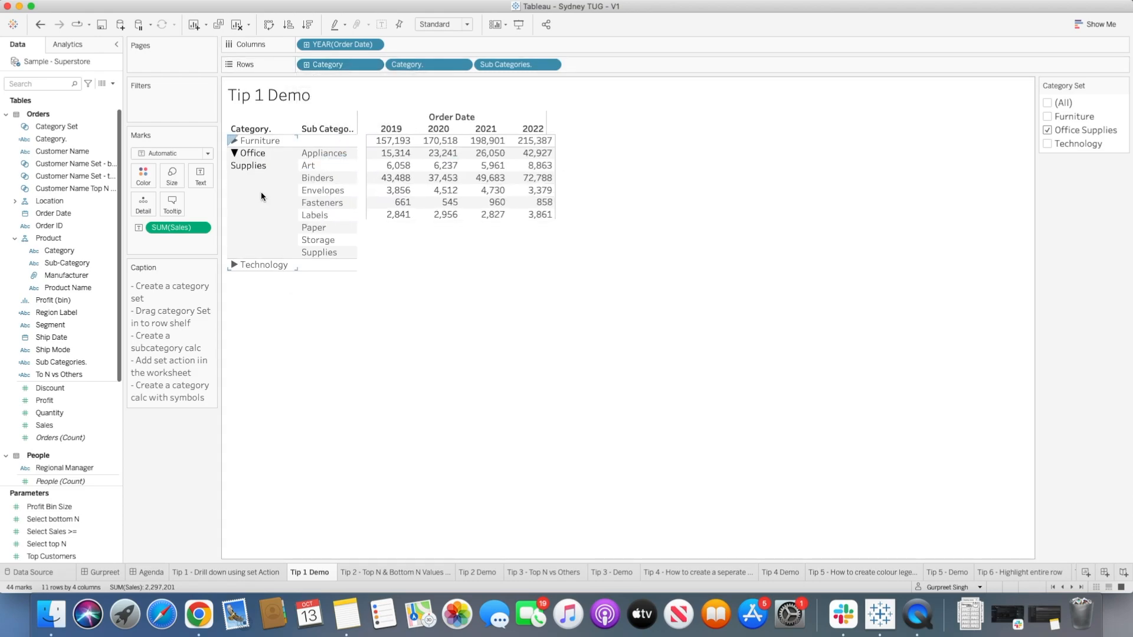
{"action": "left_click", "coordinate": [260, 140]}
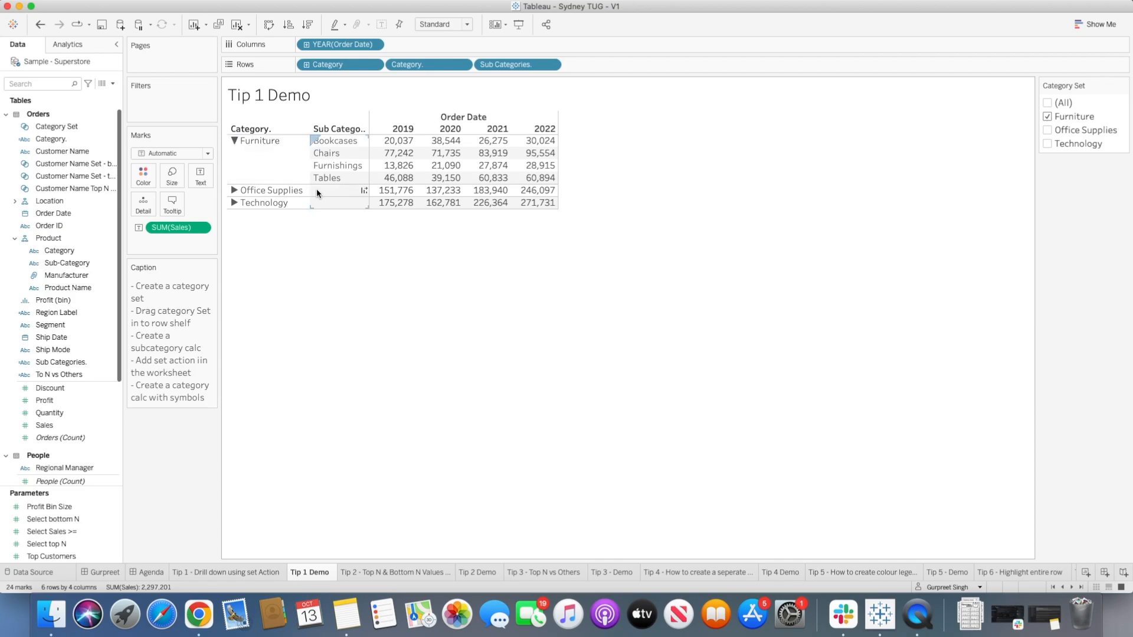
- On the finished Tip 2 - Top N & Bottom N sheet, set Select top N to 15 and Select bottom N to 5
{"action": "left_click", "coordinate": [400, 571]}
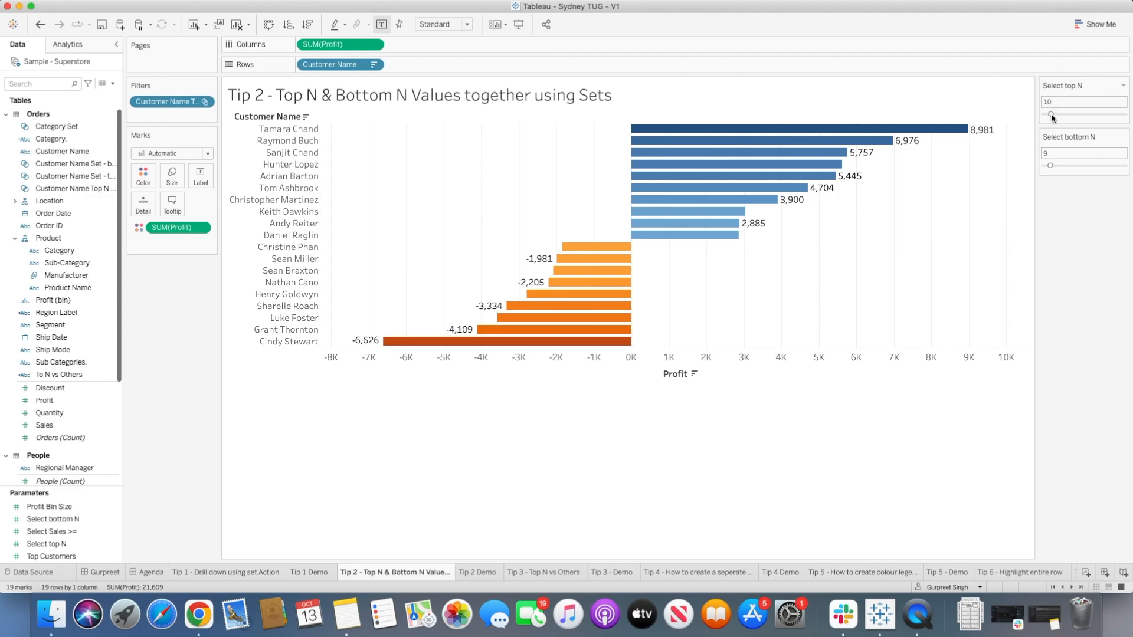
{"action": "left_click_drag", "start_coordinate": [1052, 116], "coordinate": [1056, 117]}
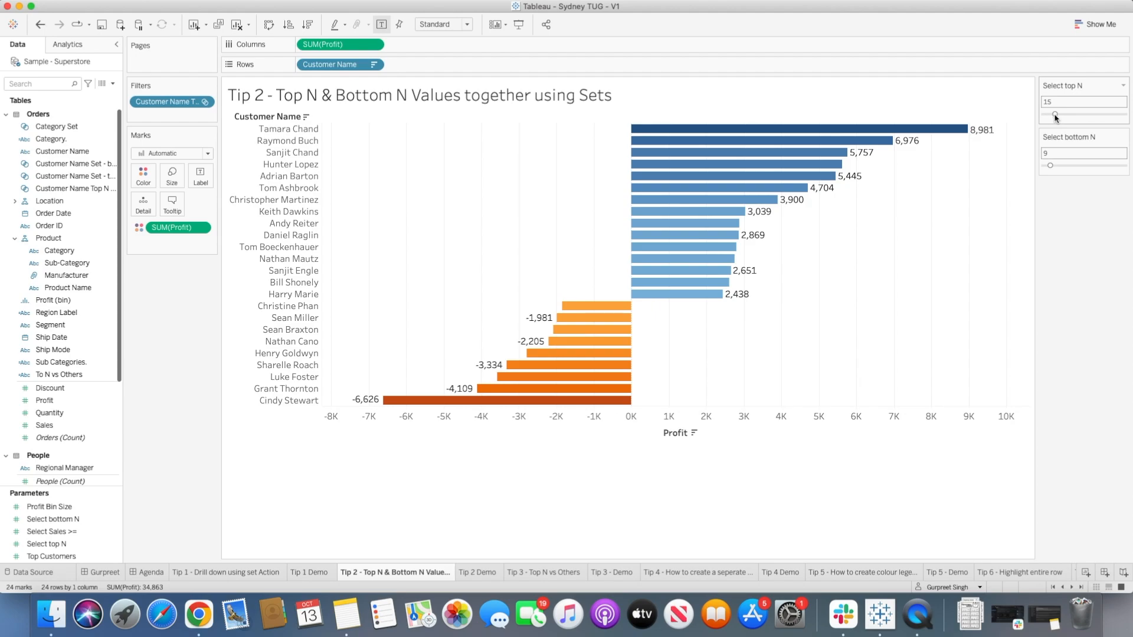
{"action": "left_click_drag", "start_coordinate": [1050, 166], "coordinate": [1047, 168]}
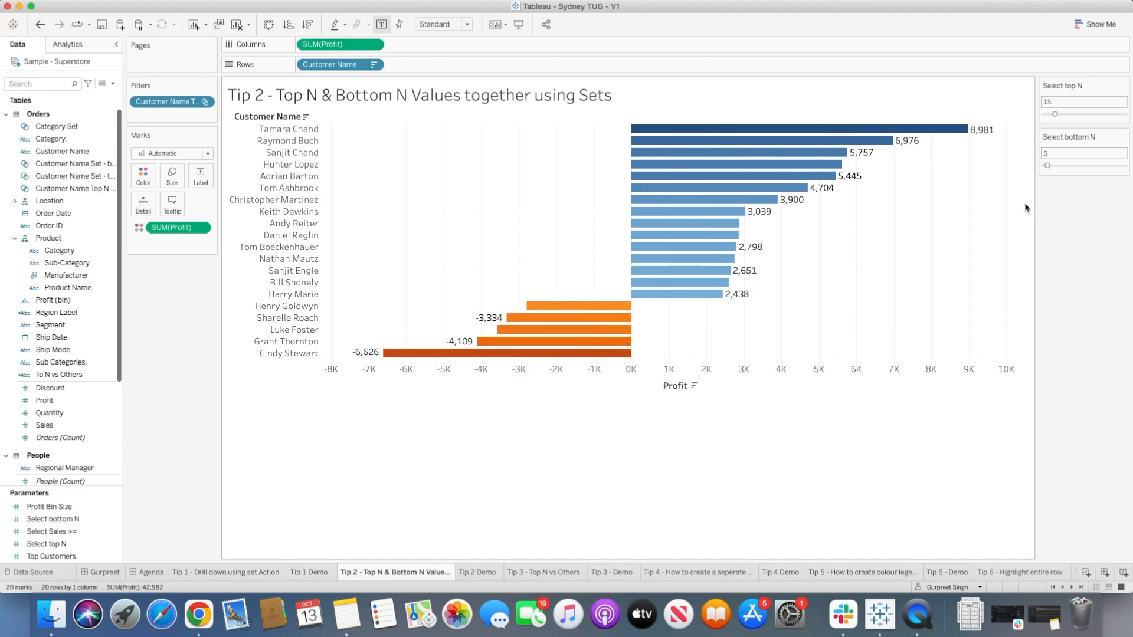
- On the Tip 2 Demo sheet, set the current value of the Select top N parameter to 10
{"action": "left_click", "coordinate": [476, 571]}
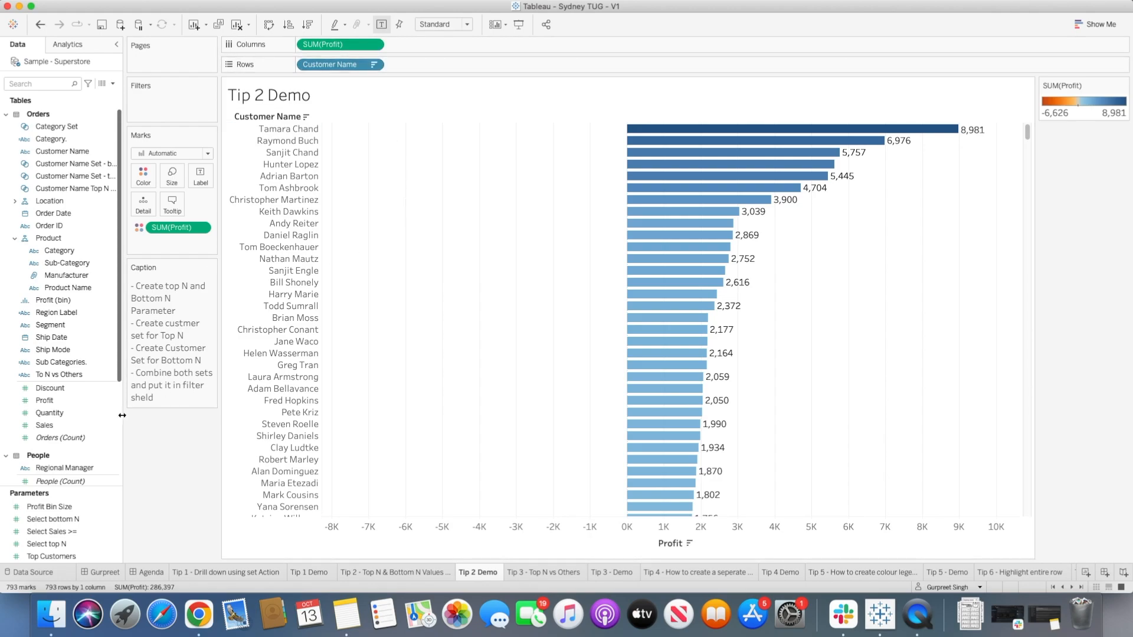
{"action": "left_click", "coordinate": [65, 530]}
{"action": "left_click", "coordinate": [71, 543]}
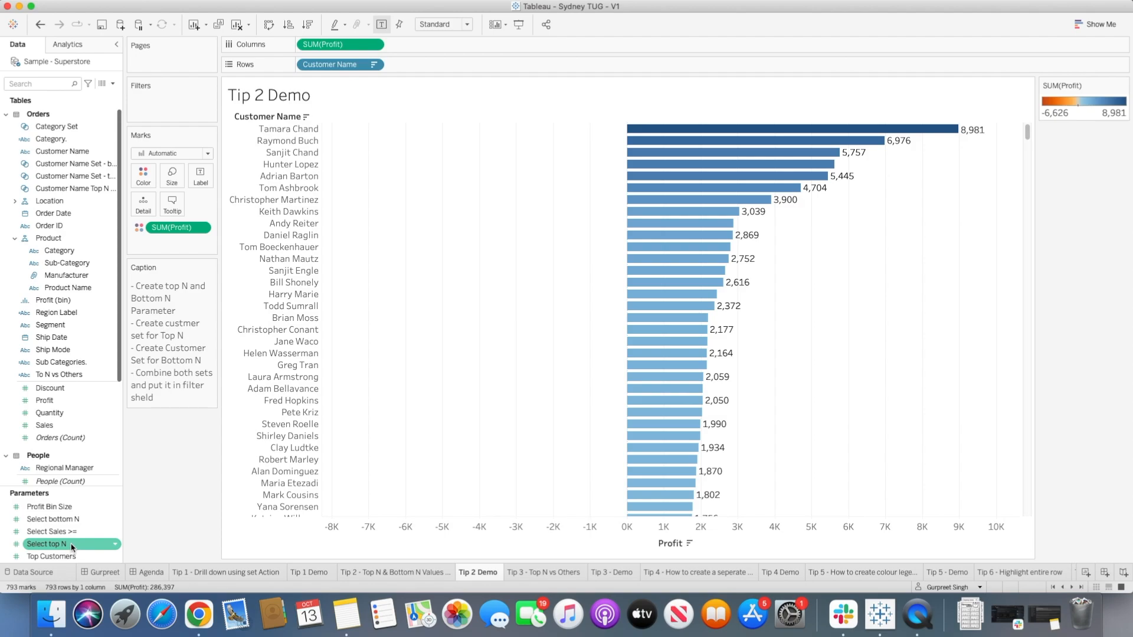
{"action": "right_click", "coordinate": [71, 543]}
{"action": "left_click", "coordinate": [98, 403]}
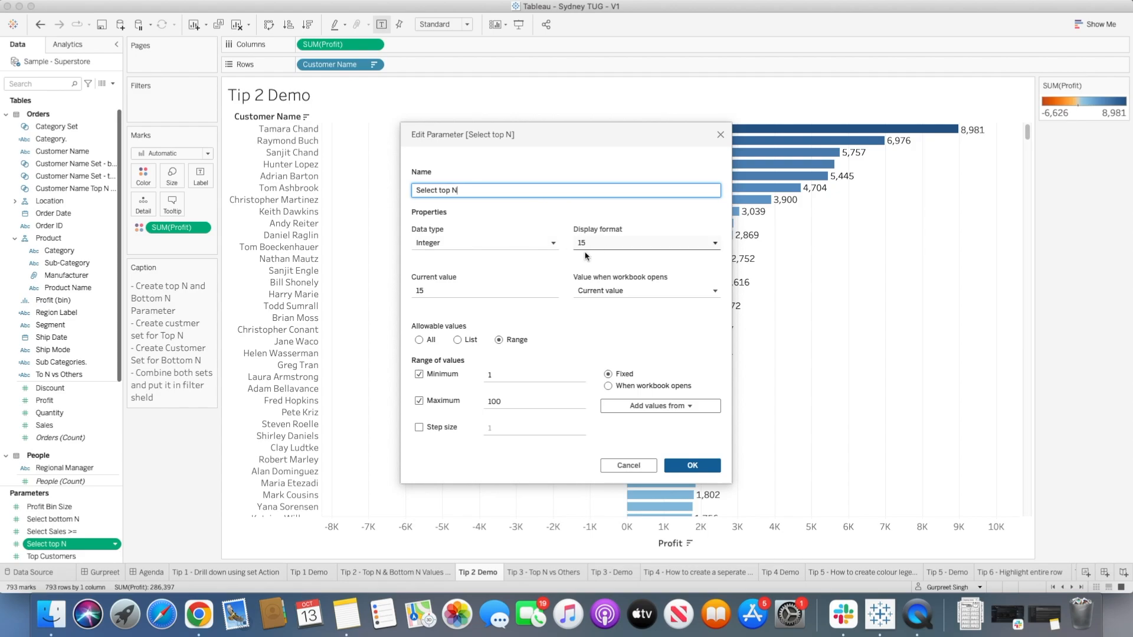
{"action": "left_click", "coordinate": [433, 292]}
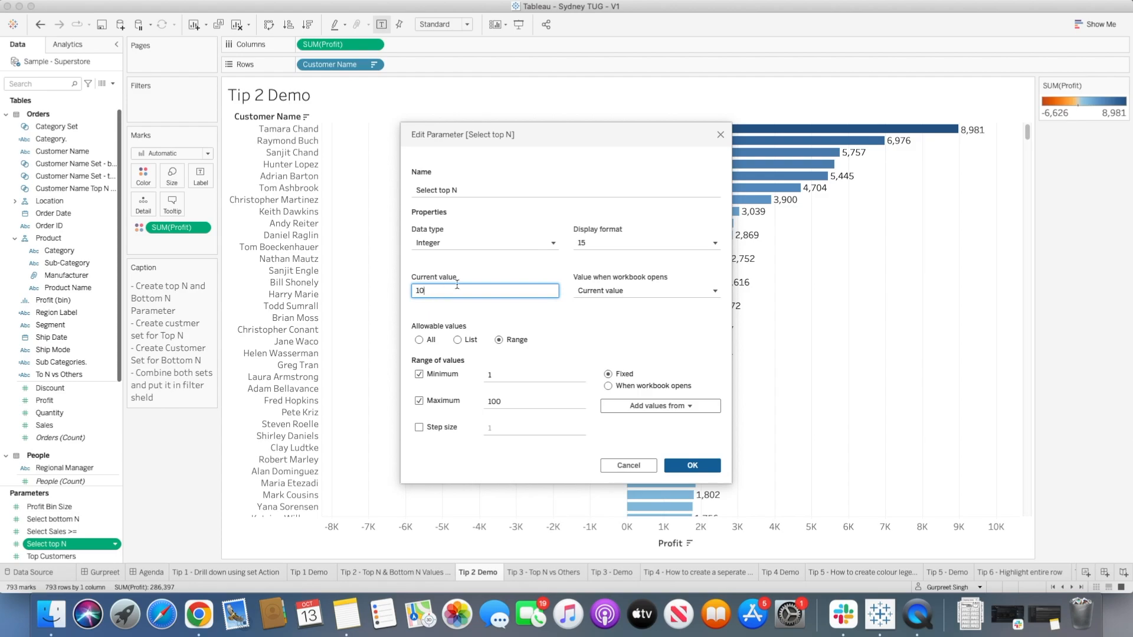
{"action": "left_click", "coordinate": [497, 272]}
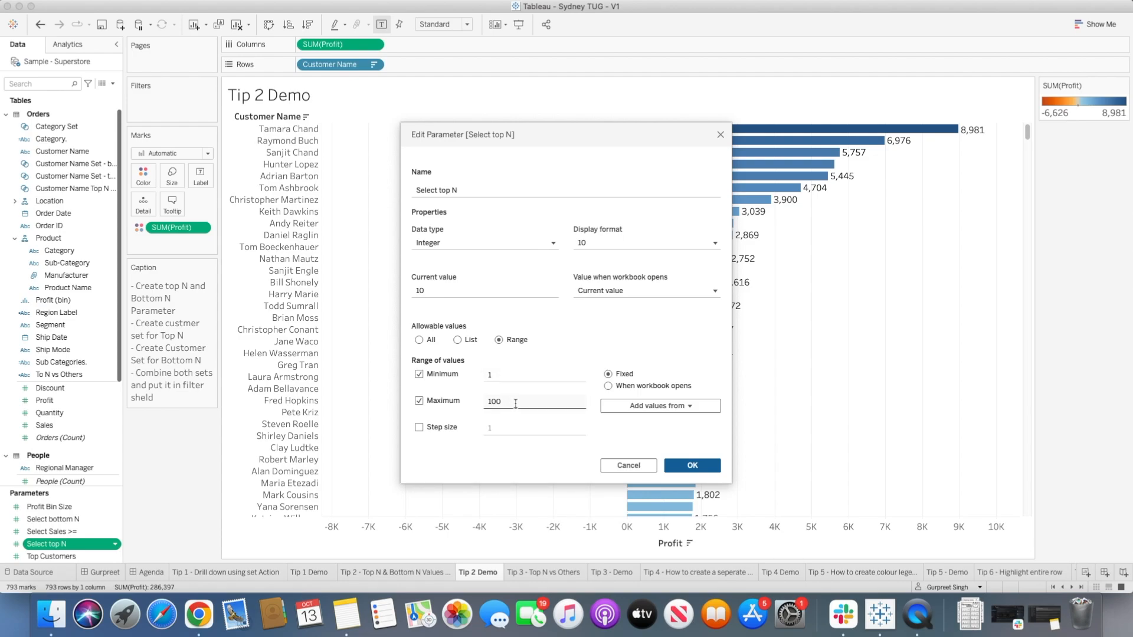
{"action": "left_click", "coordinate": [685, 467]}
- Set the current value of the Select bottom N parameter to 10
{"action": "left_click", "coordinate": [67, 519]}
{"action": "right_click", "coordinate": [69, 520]}
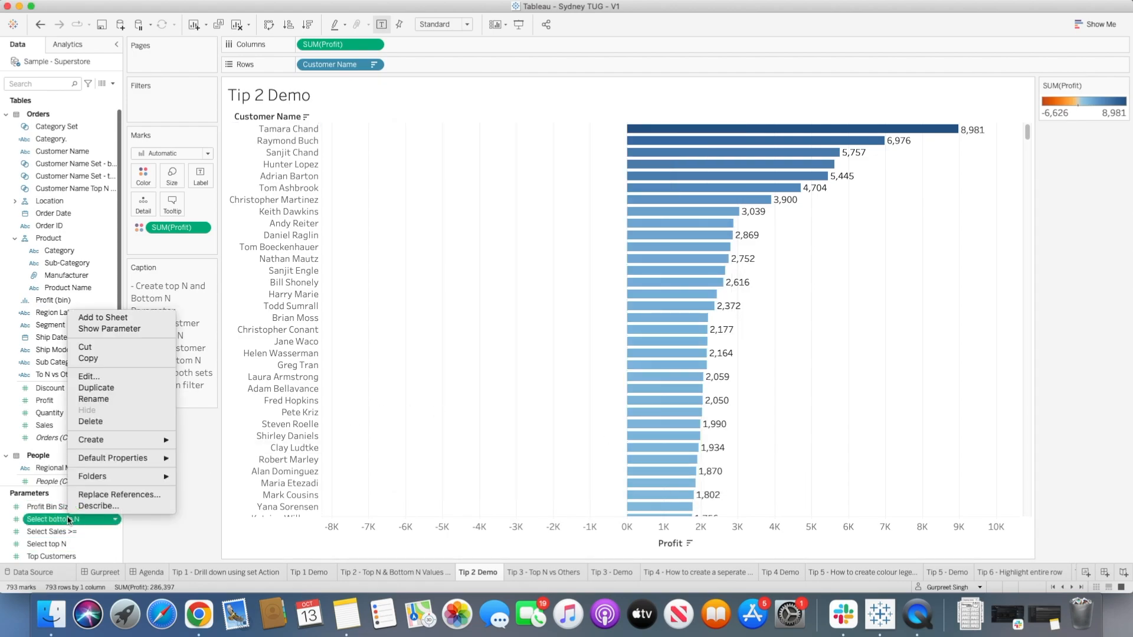
{"action": "left_click", "coordinate": [106, 378]}
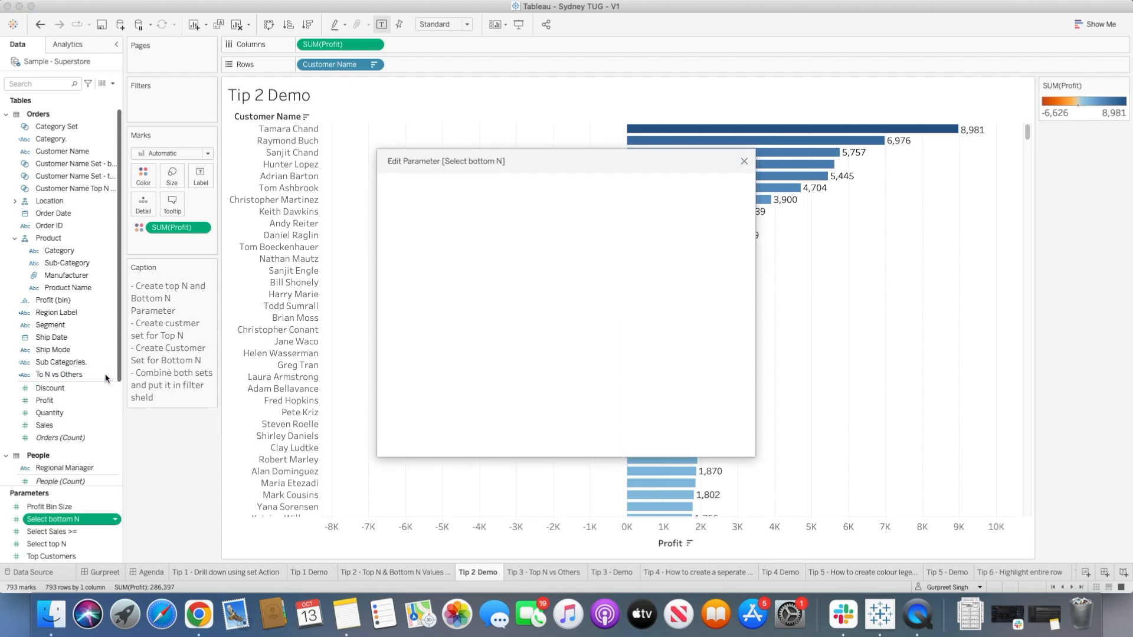
{"action": "double_click", "coordinate": [407, 323]}
{"action": "type", "text": "10"}
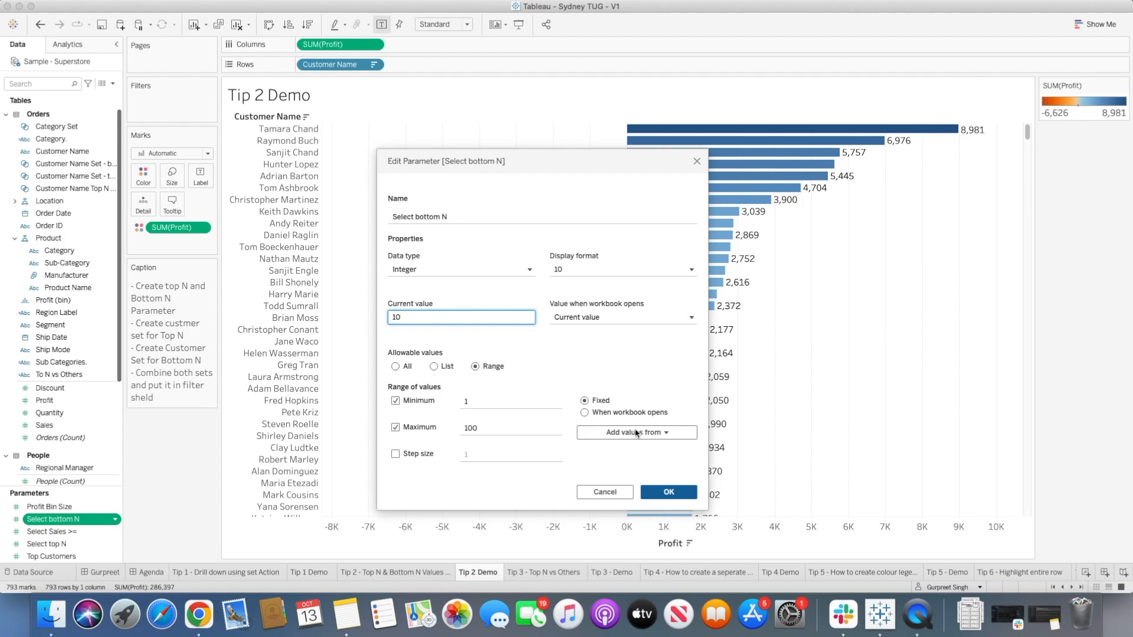
{"action": "left_click", "coordinate": [675, 494]}
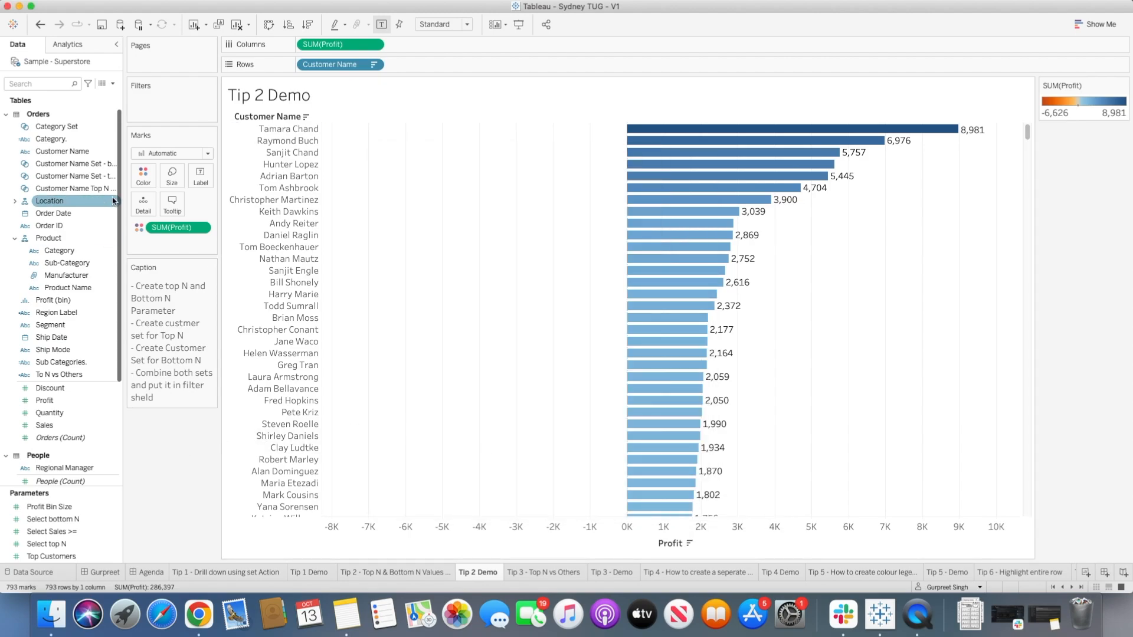
- Widen the data pane to show the full set names and check the creation options of the Customer Name field
{"action": "left_click_drag", "start_coordinate": [123, 187], "coordinate": [182, 188]}
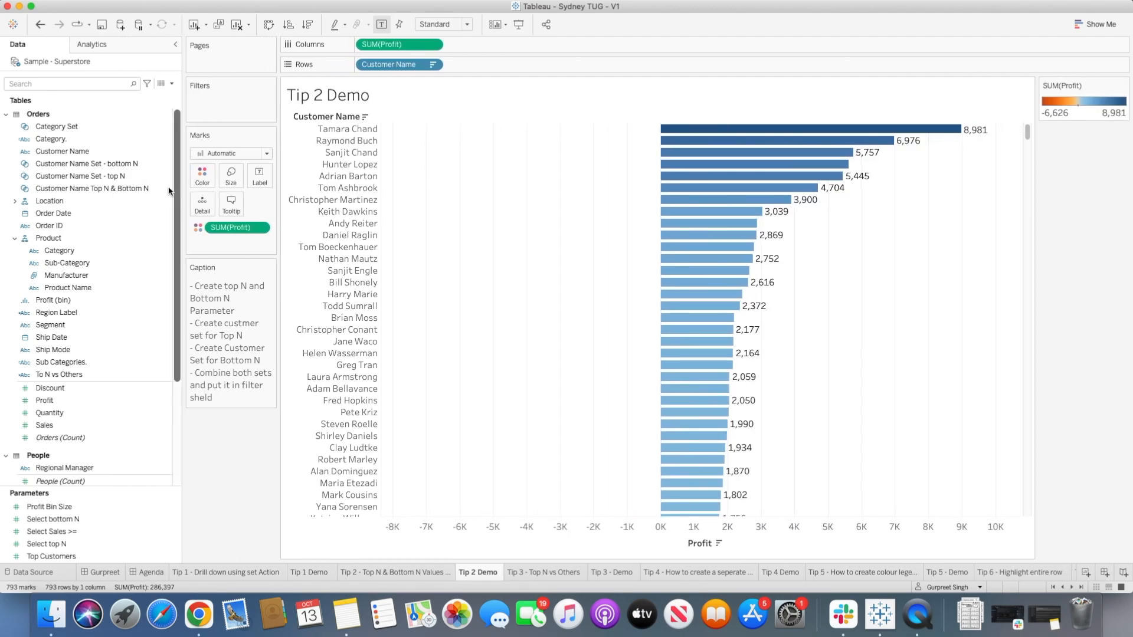
{"action": "left_click", "coordinate": [91, 154]}
{"action": "right_click", "coordinate": [92, 155]}
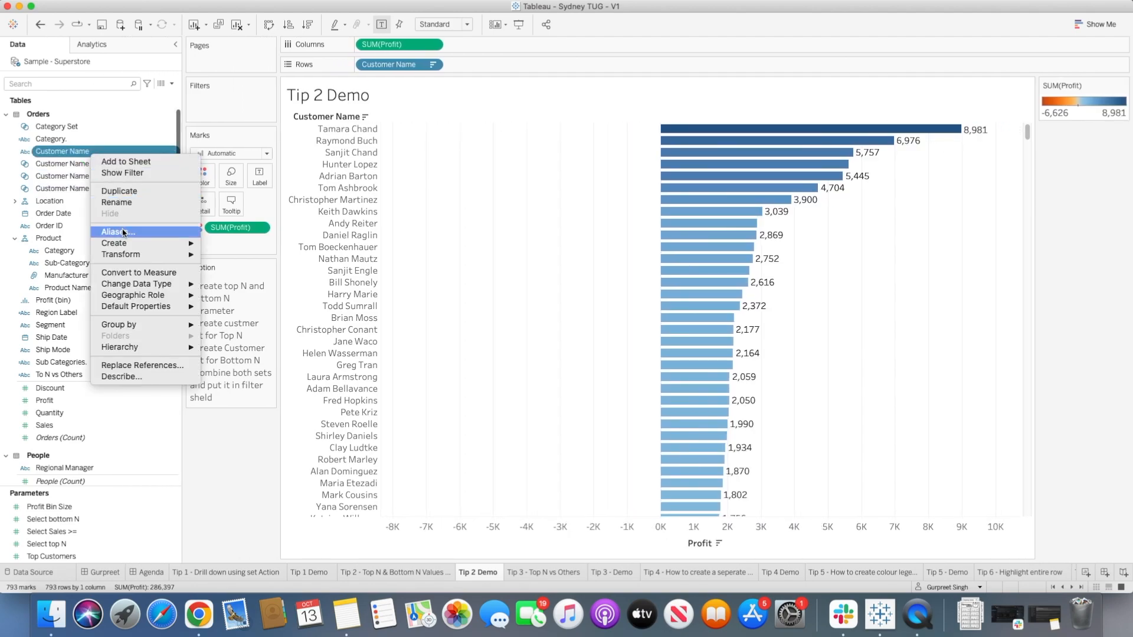
{"action": "mouse_move", "coordinate": [153, 243]}
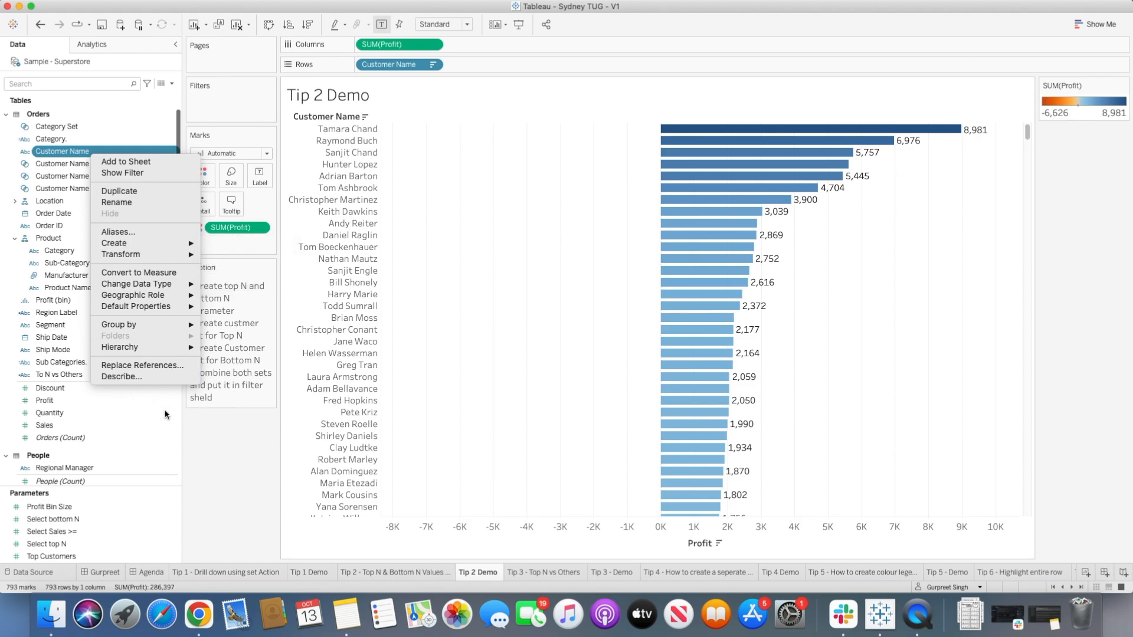
{"action": "left_click", "coordinate": [101, 152]}
- Examine the general and top-limit definitions of Customer Name Set - top N, including its direction and parameter choices
{"action": "right_click", "coordinate": [113, 177]}
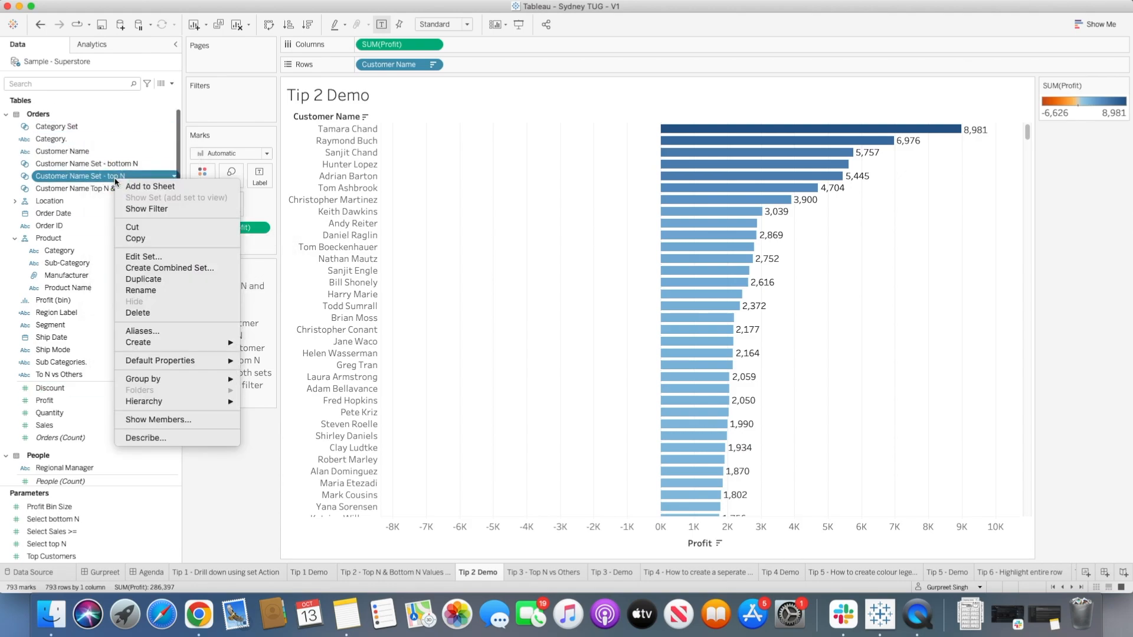
{"action": "left_click", "coordinate": [152, 258]}
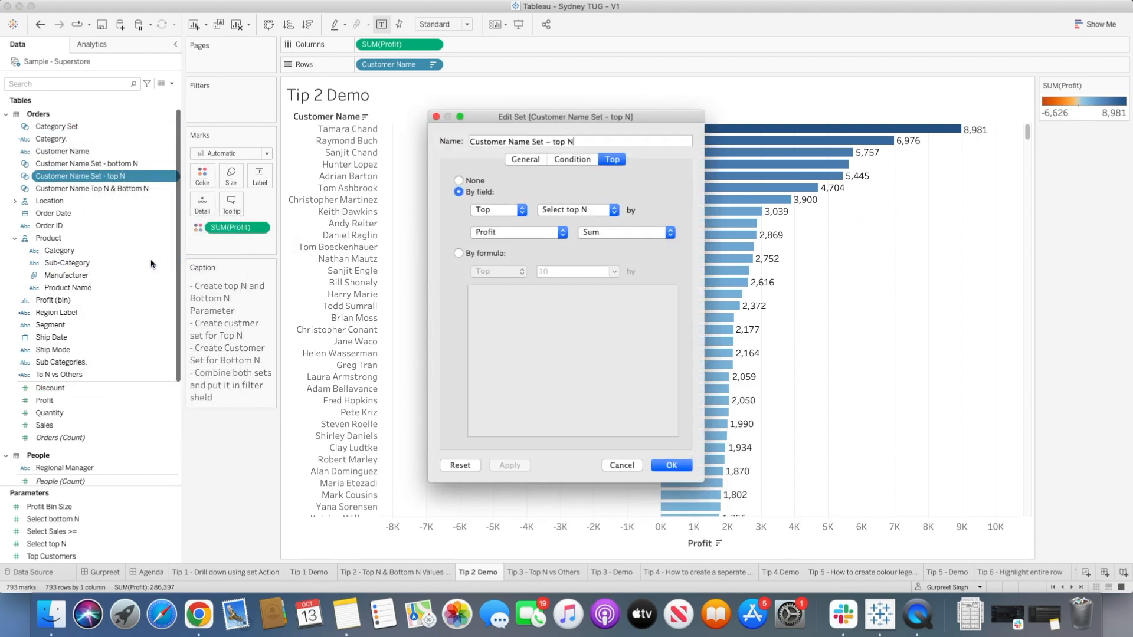
{"action": "left_click", "coordinate": [524, 160]}
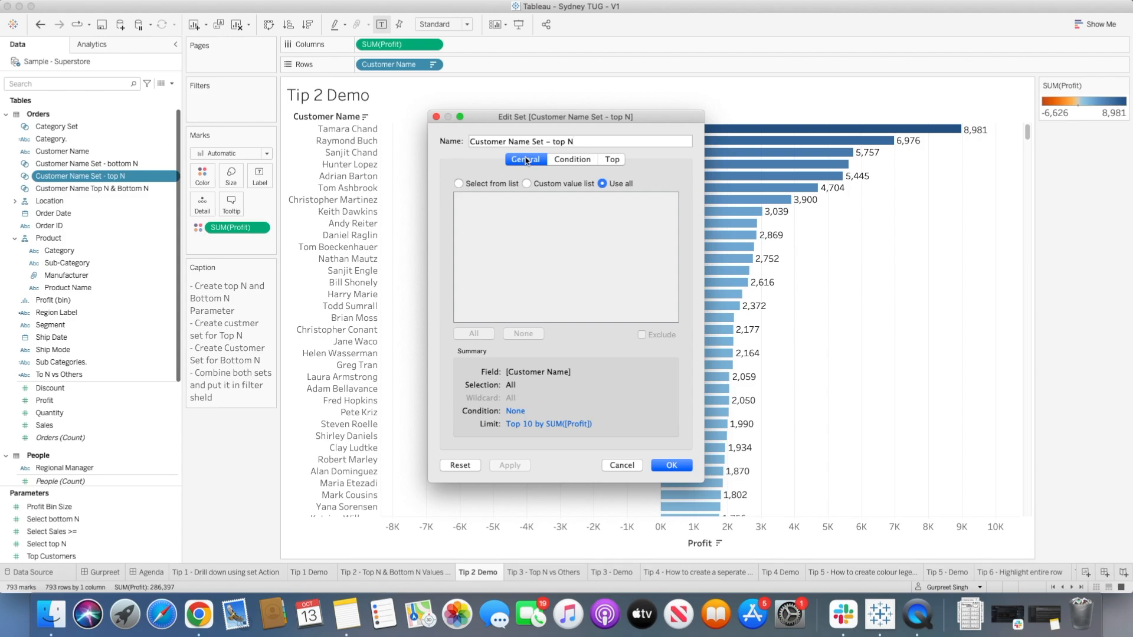
{"action": "left_click", "coordinate": [612, 160]}
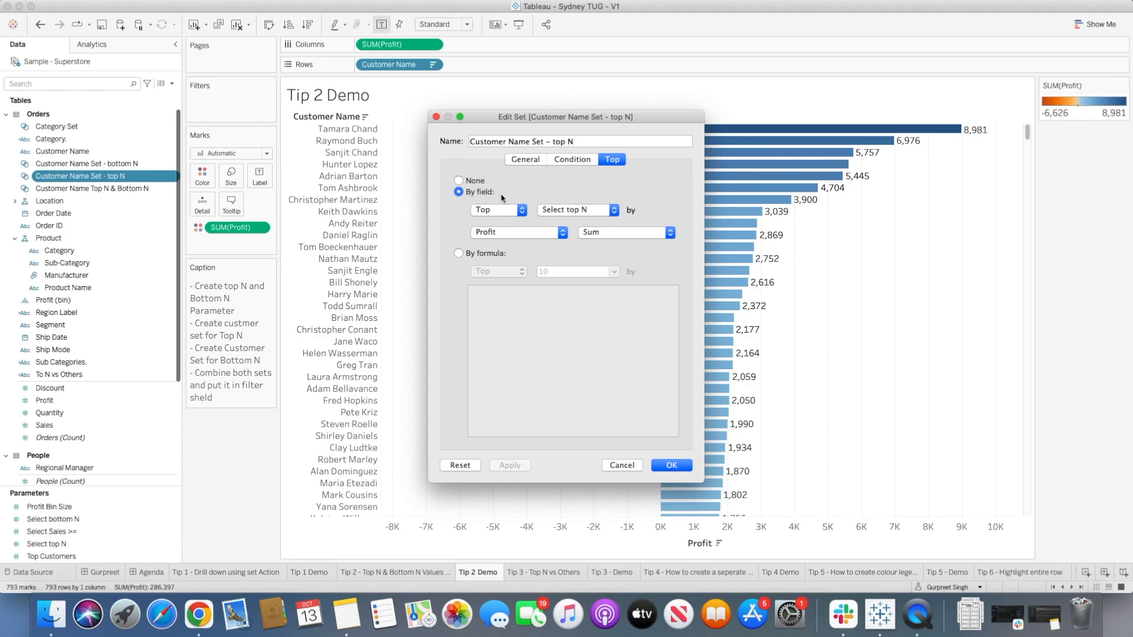
{"action": "left_click", "coordinate": [520, 211]}
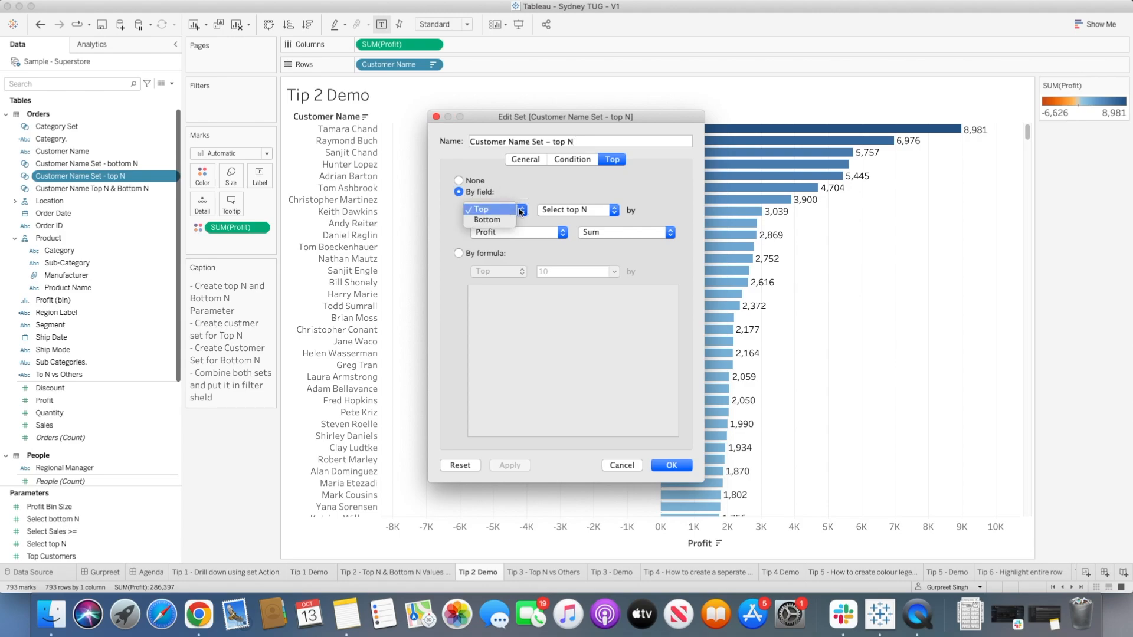
{"action": "left_click", "coordinate": [520, 210]}
{"action": "left_click", "coordinate": [593, 211]}
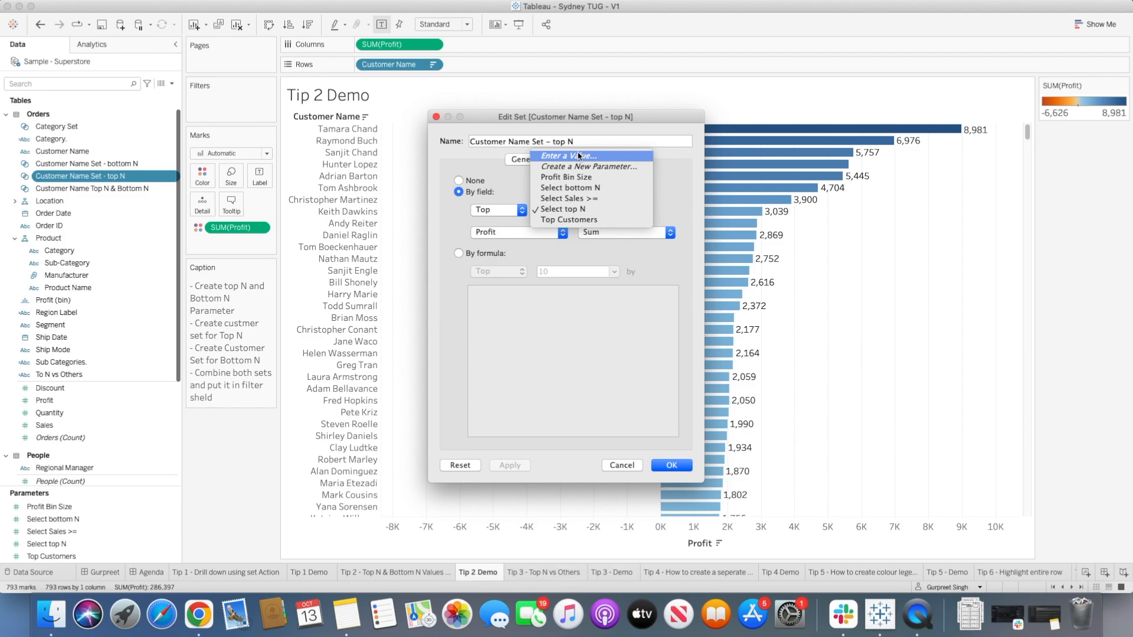
{"action": "left_click", "coordinate": [620, 210]}
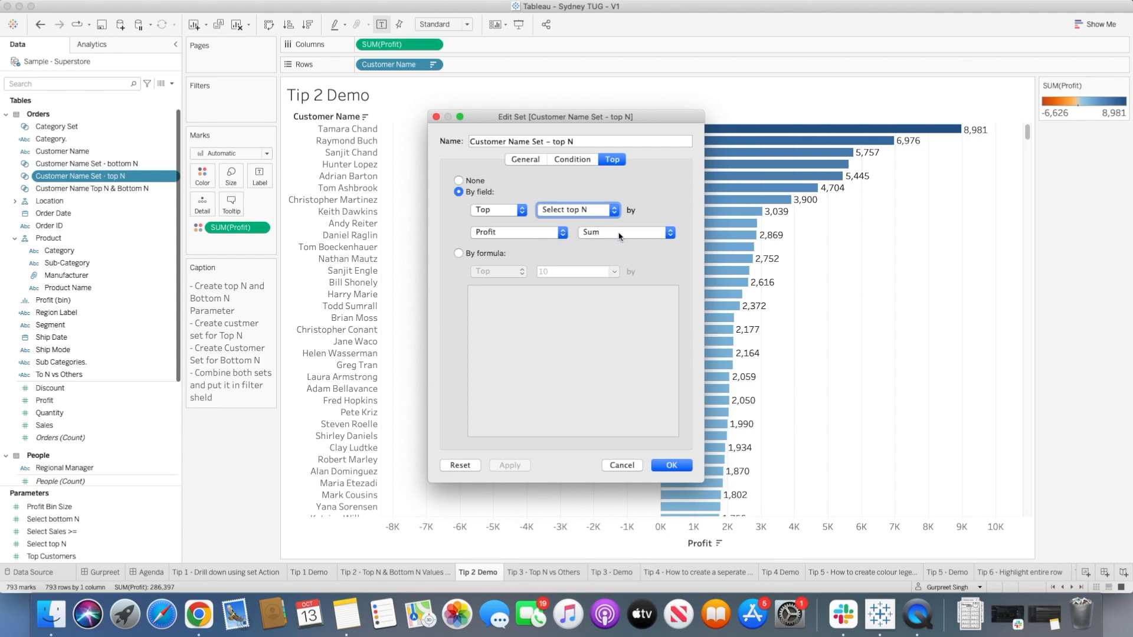
{"action": "left_click", "coordinate": [666, 466]}
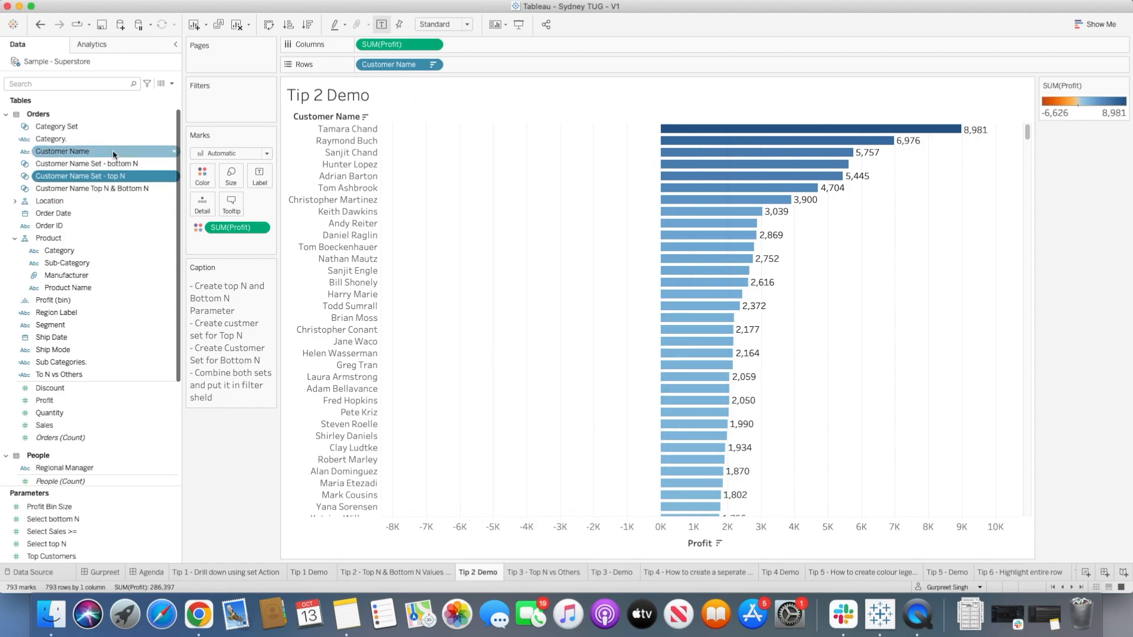
- Examine the limit definition of Customer Name Set - bottom N
{"action": "right_click", "coordinate": [117, 165]}
{"action": "left_click", "coordinate": [176, 239]}
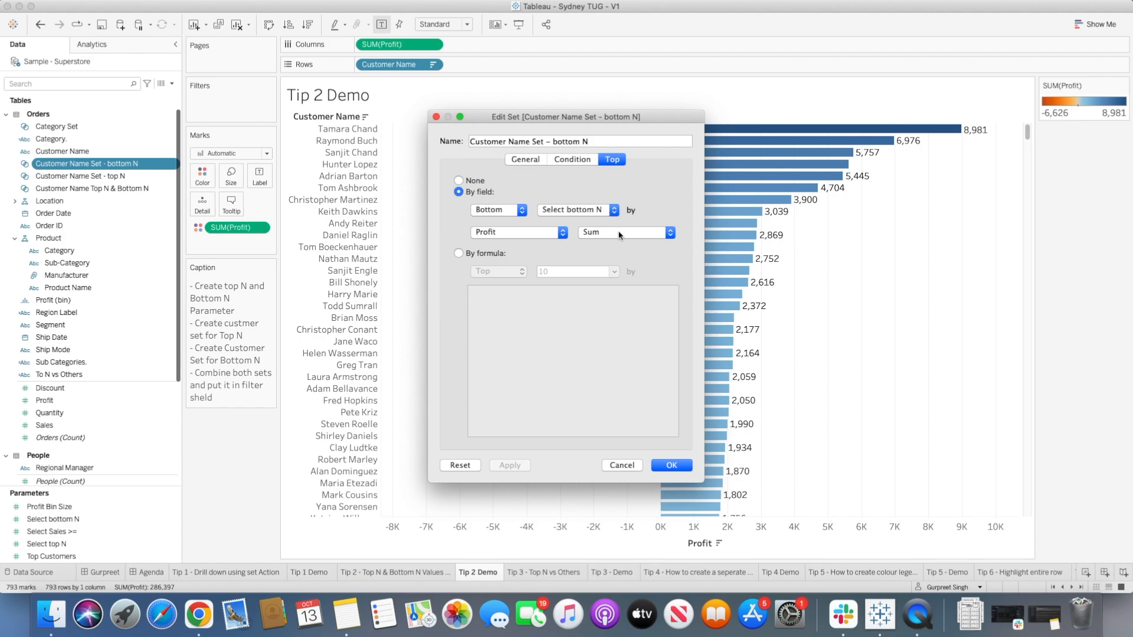
{"action": "left_click", "coordinate": [669, 468]}
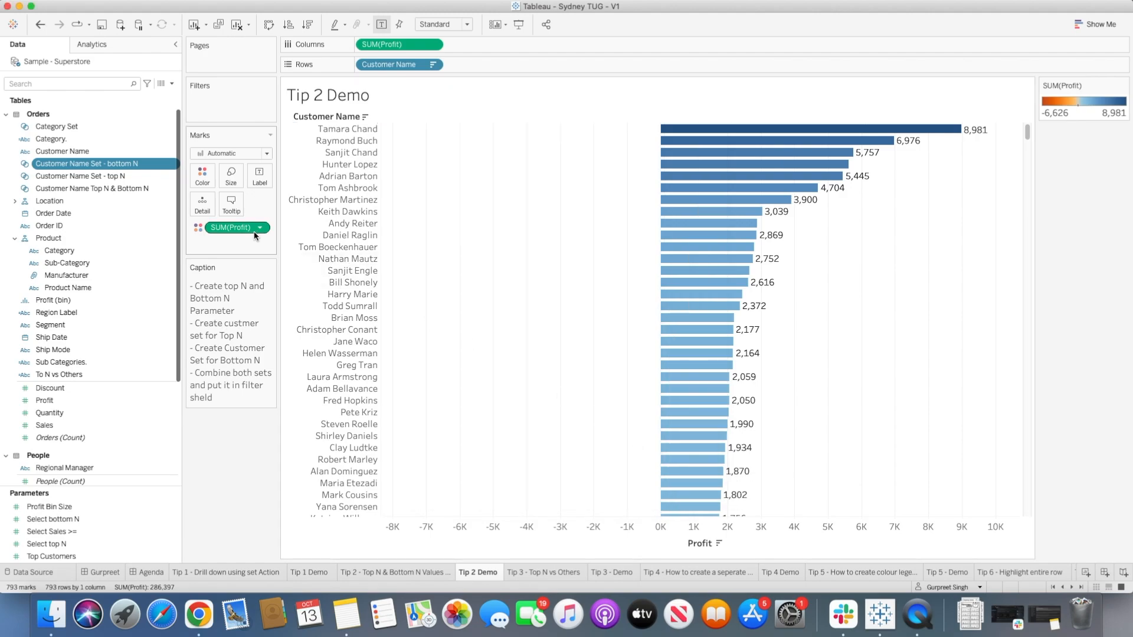
- Check the combined-set option for both customer sets and review how Customer Name Top N & Bottom N combines them
{"action": "left_click", "coordinate": [132, 176], "text": "super"}
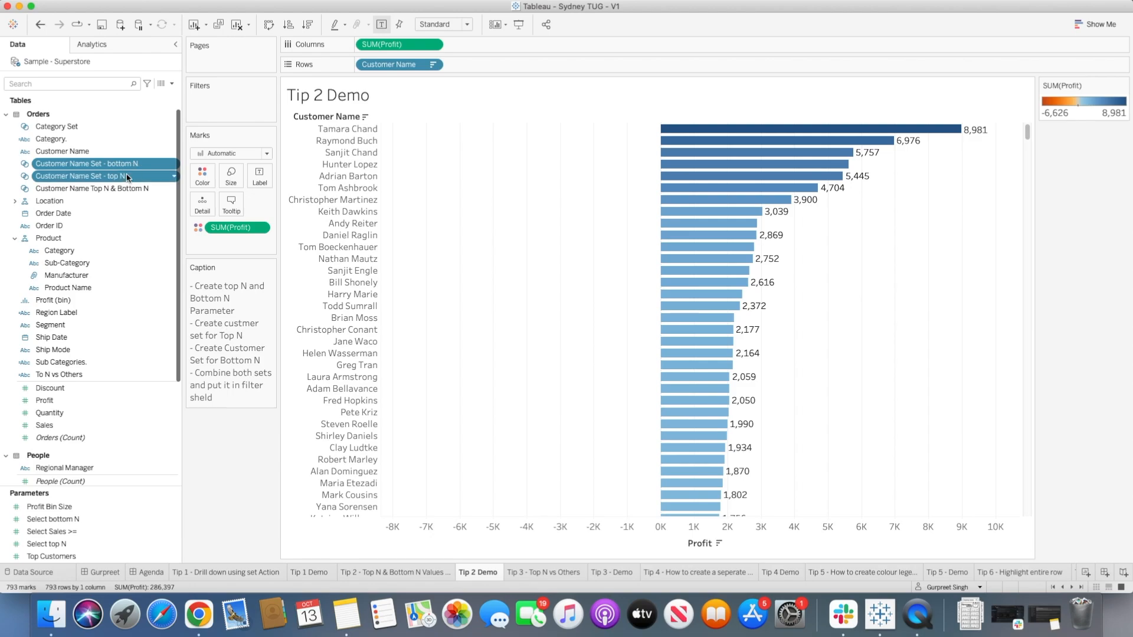
{"action": "right_click", "coordinate": [133, 176]}
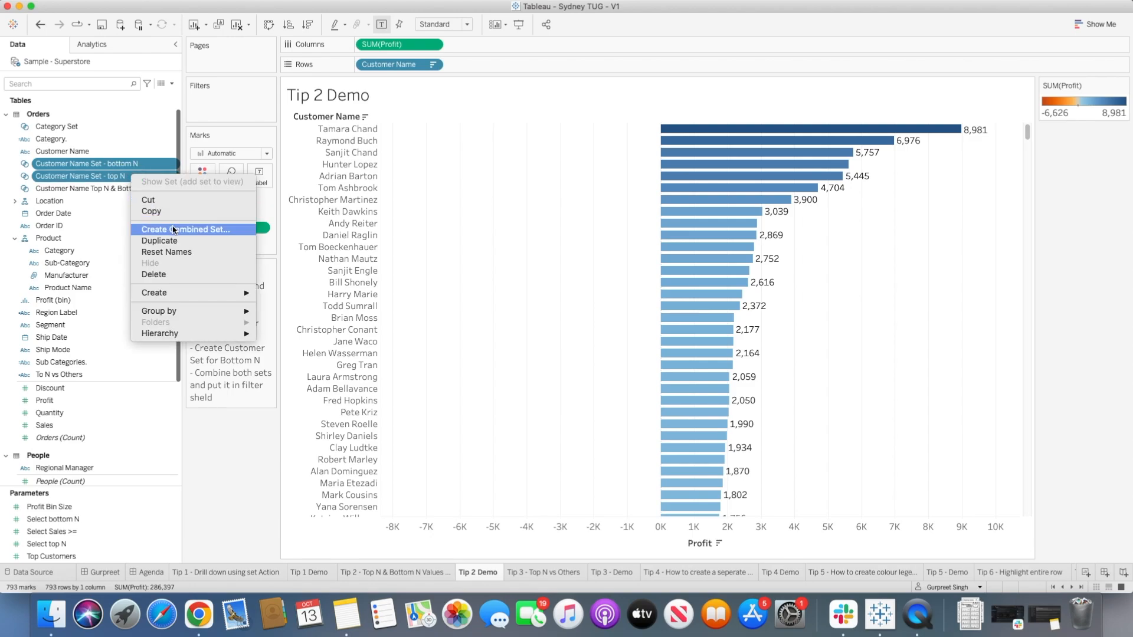
{"action": "left_click", "coordinate": [218, 456]}
{"action": "left_click", "coordinate": [114, 189]}
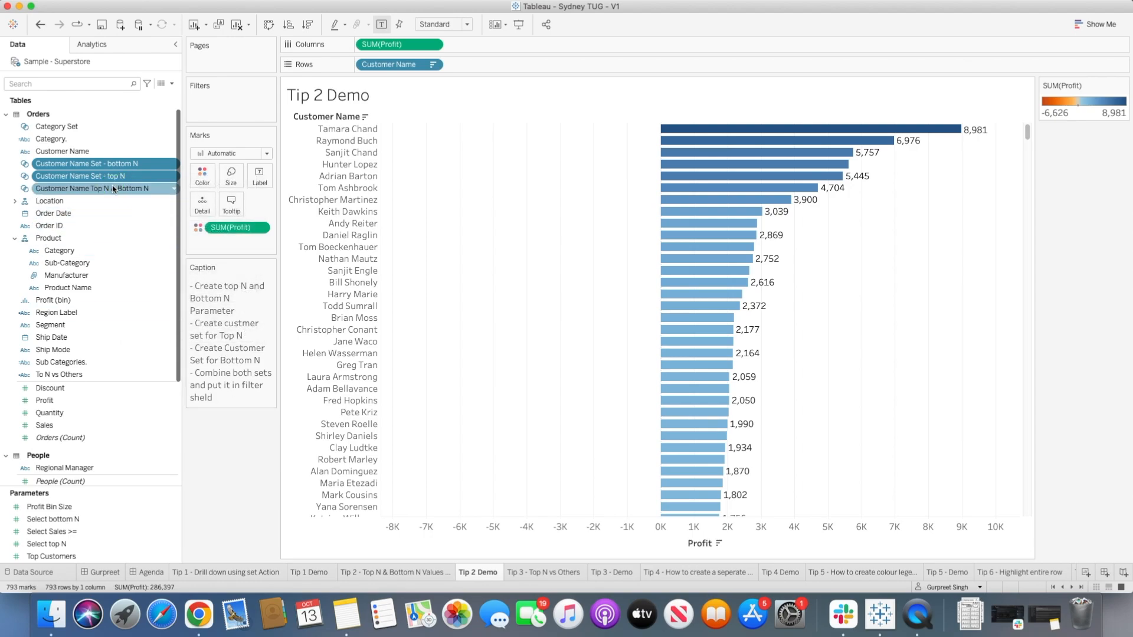
{"action": "right_click", "coordinate": [115, 189]}
{"action": "left_click", "coordinate": [144, 252]}
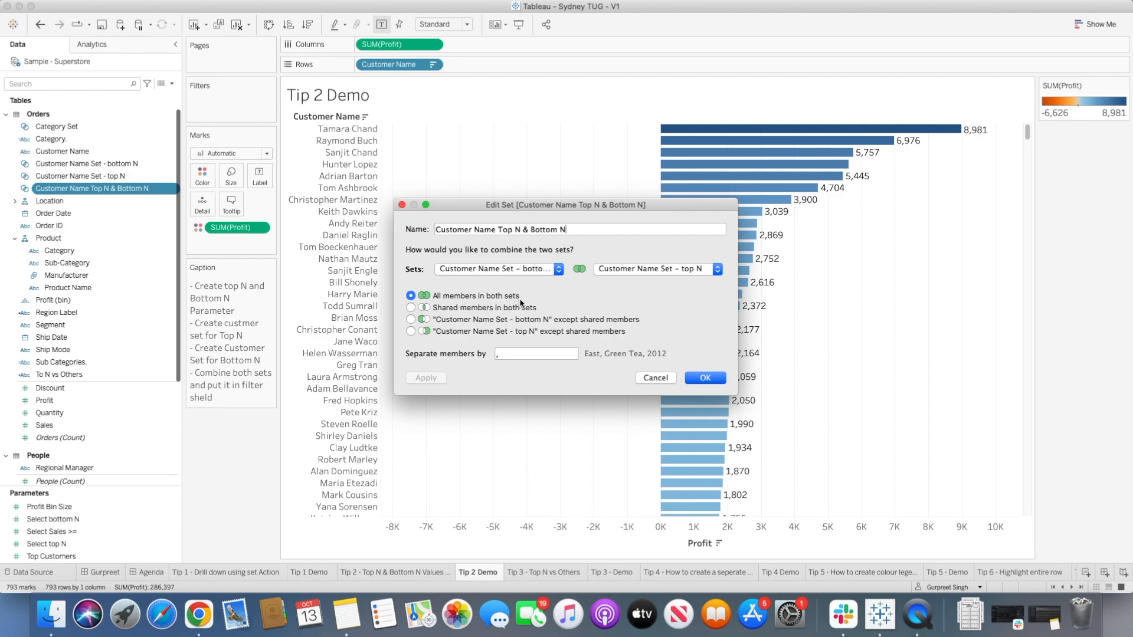
{"action": "left_click", "coordinate": [705, 377]}
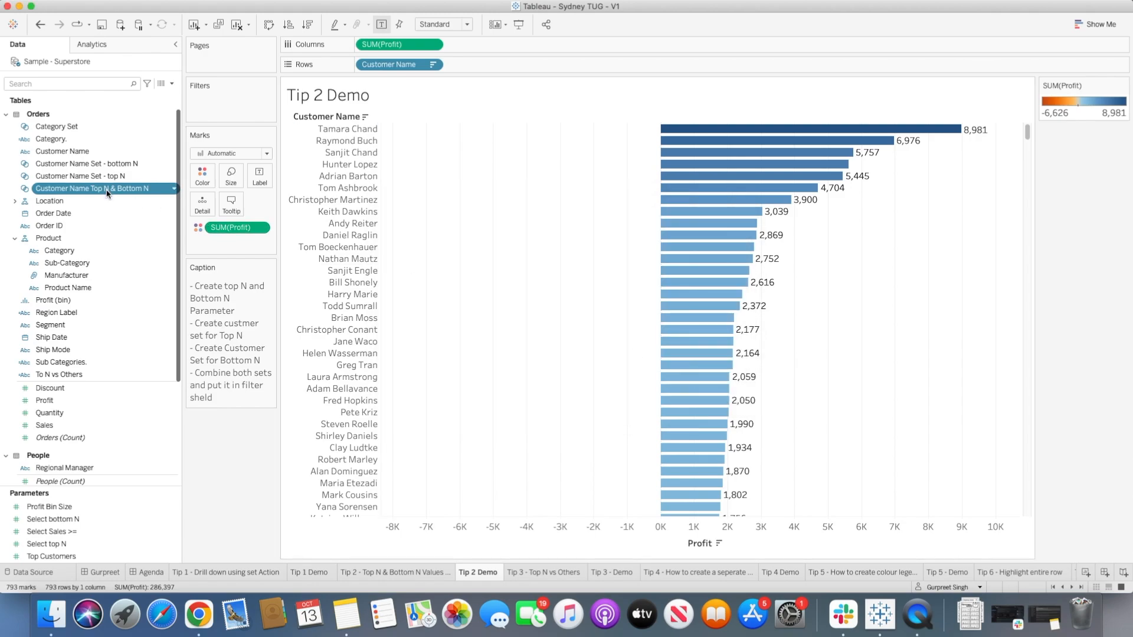
- Filter the Tip 2 Demo chart by the Customer Name Top N & Bottom N set
{"action": "left_click_drag", "start_coordinate": [106, 190], "coordinate": [224, 105]}
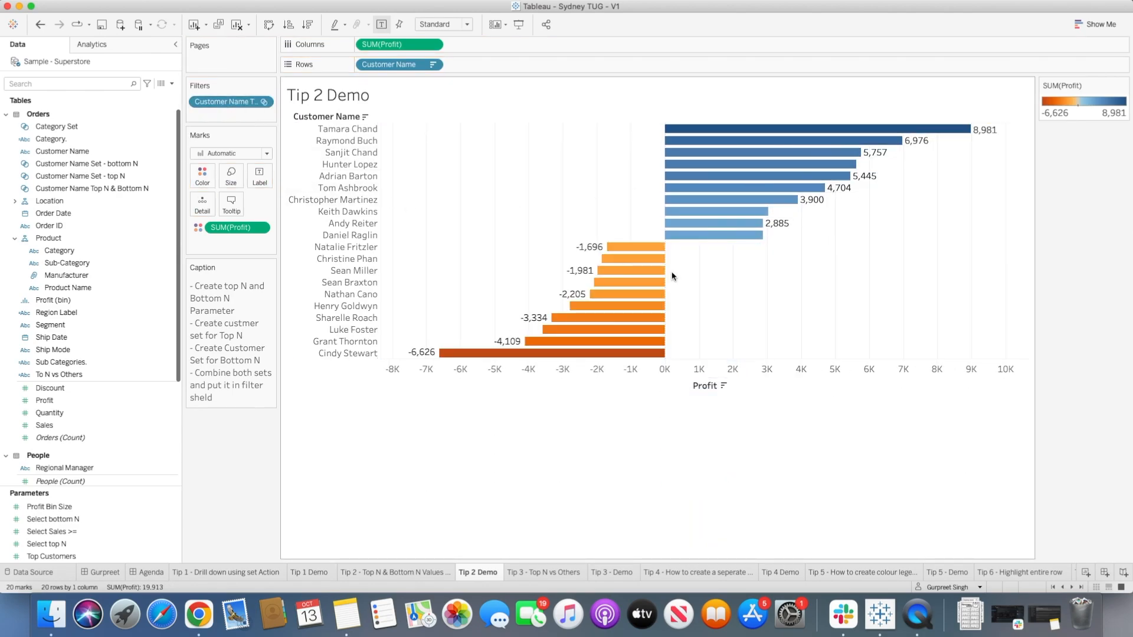
- Show the Select top N parameter control on the sheet and set it to 18
{"action": "left_click", "coordinate": [81, 542]}
{"action": "right_click", "coordinate": [67, 545]}
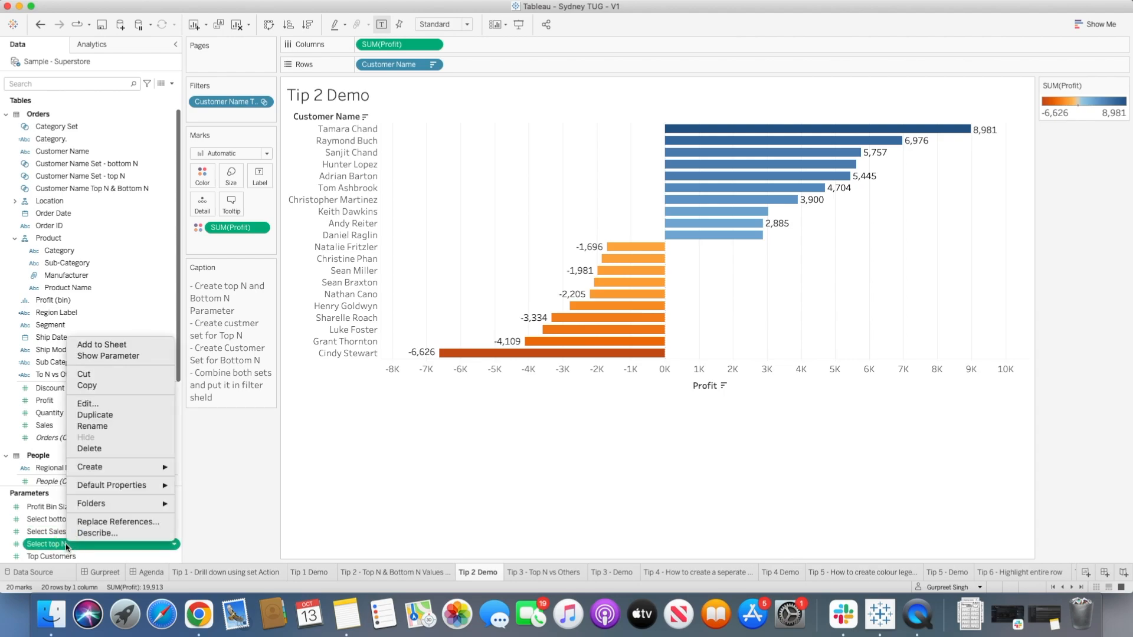
{"action": "left_click", "coordinate": [81, 357]}
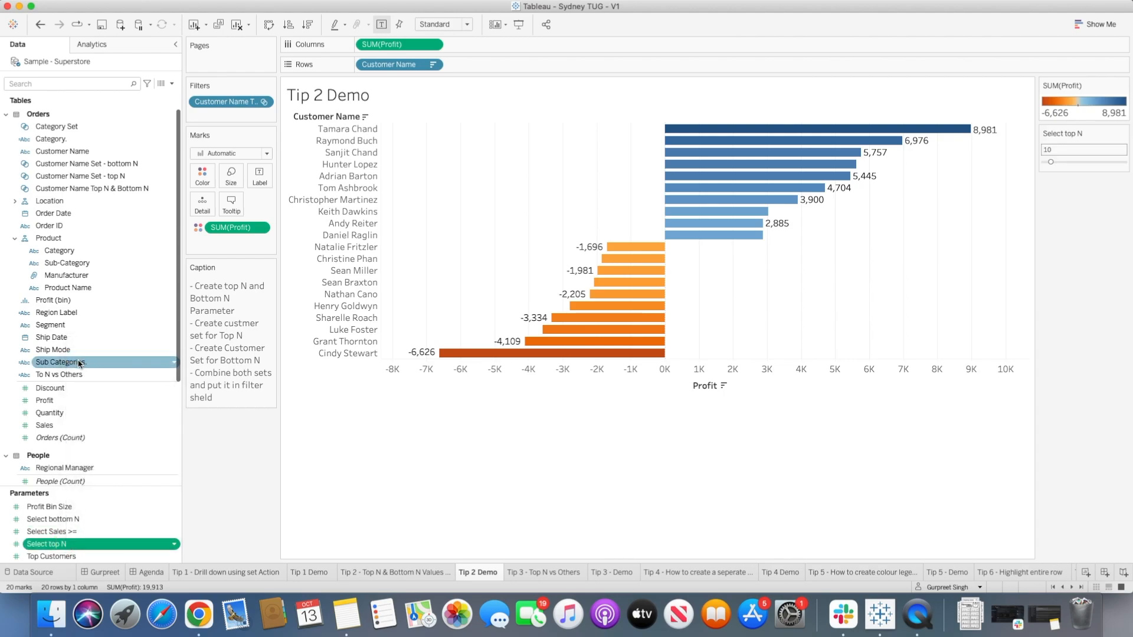
{"action": "left_click", "coordinate": [1057, 163]}
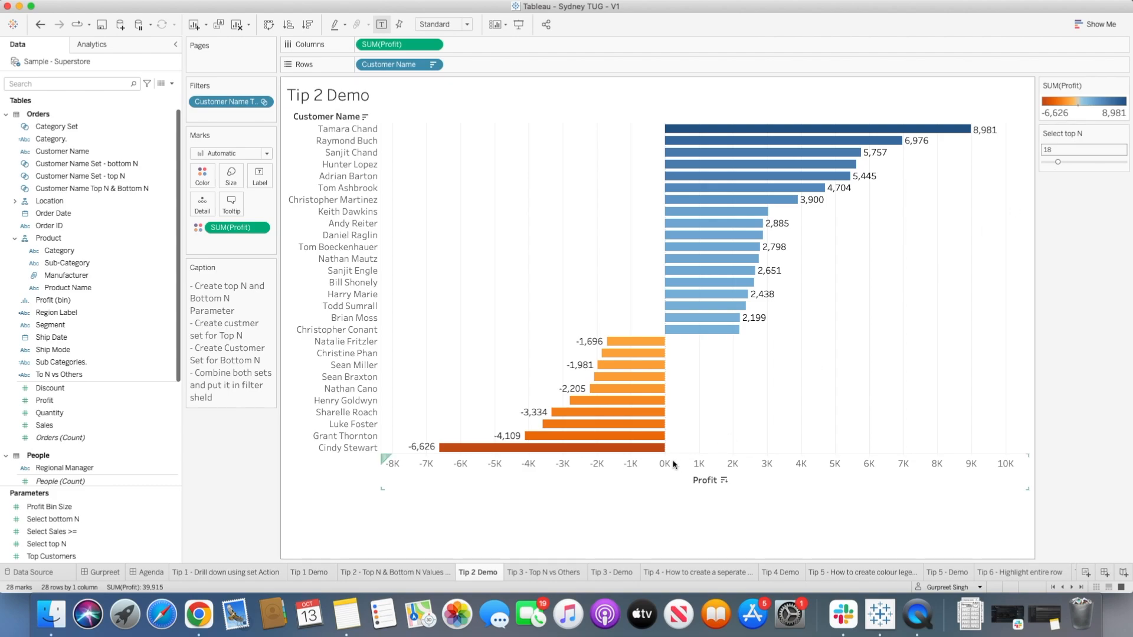
- Examine the customer bars and the Others bar on the finished Tip 3 - Top N vs Others sheet
{"action": "left_click", "coordinate": [550, 573]}
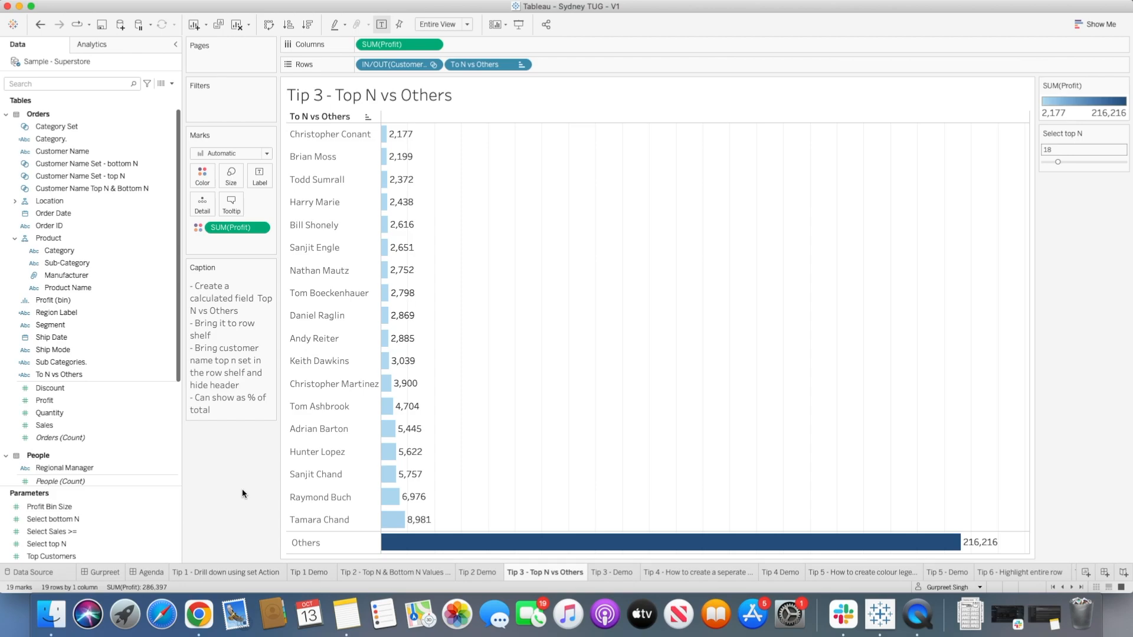
{"action": "mouse_move", "coordinate": [385, 138]}
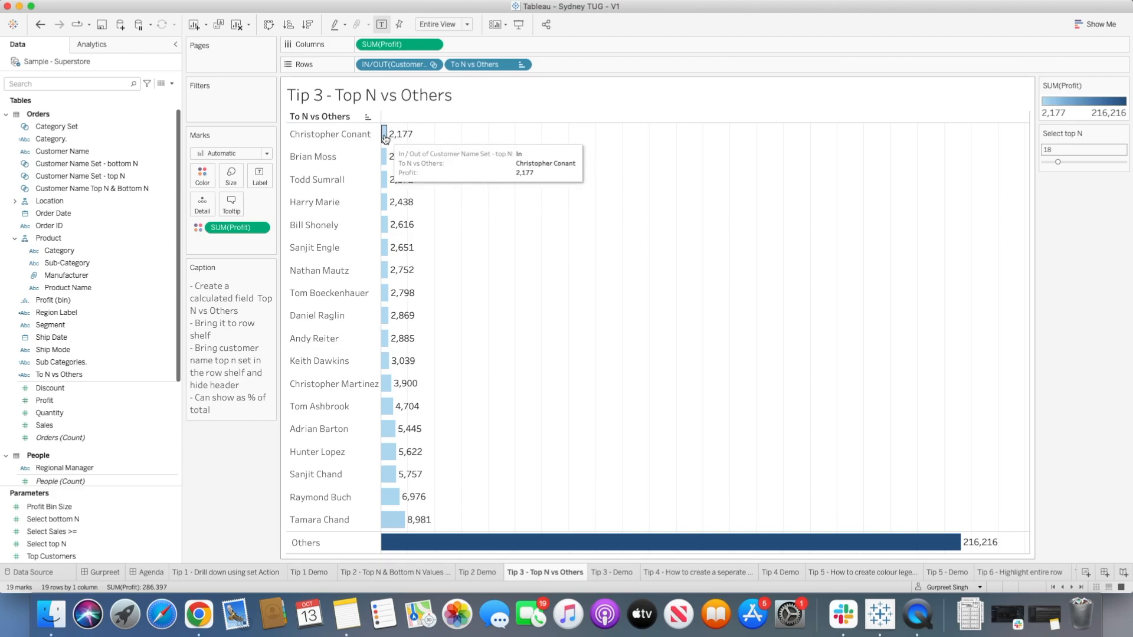
{"action": "mouse_move", "coordinate": [412, 548]}
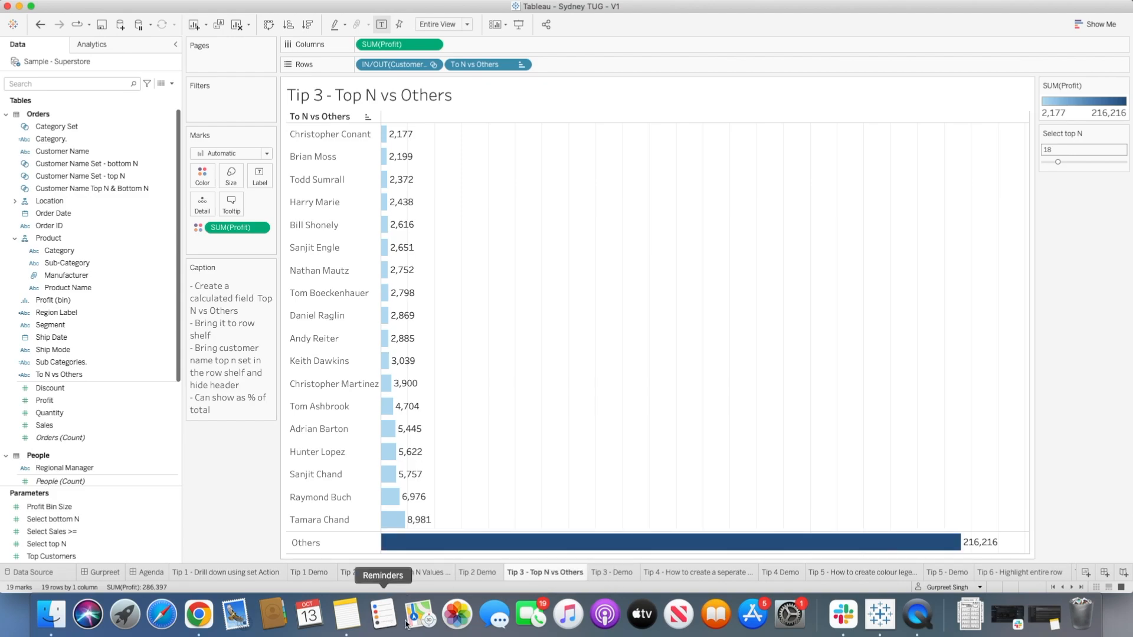
- On the Tip 3 - Demo sheet, review the formula of the To N vs Others calculated field
{"action": "left_click", "coordinate": [616, 572]}
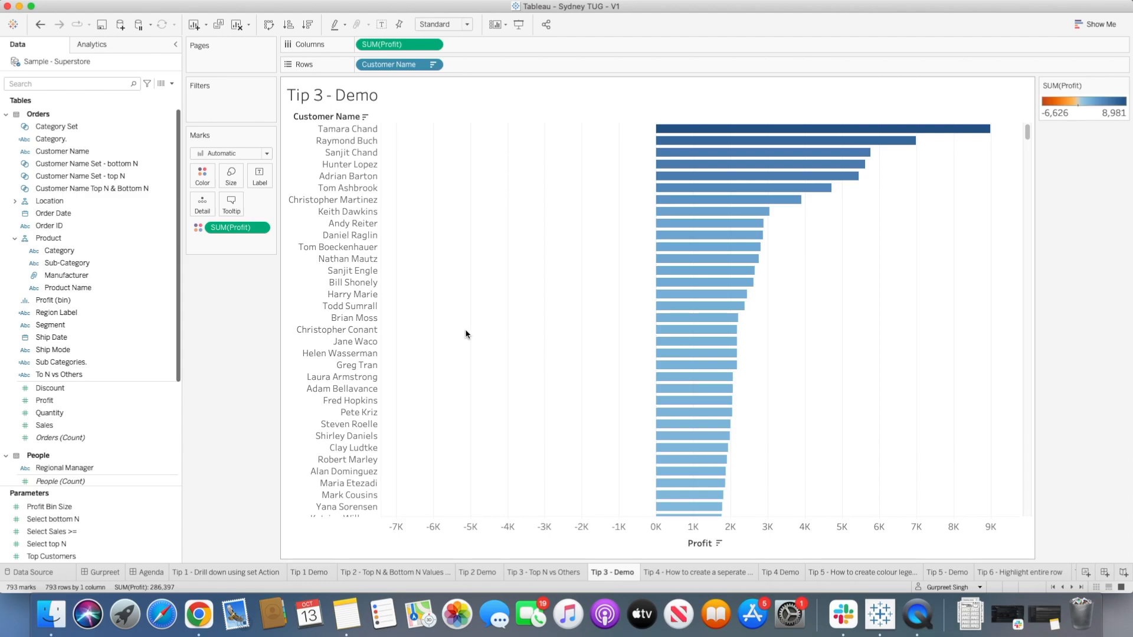
{"action": "left_click", "coordinate": [100, 337]}
{"action": "left_click", "coordinate": [83, 374]}
{"action": "right_click", "coordinate": [87, 374]}
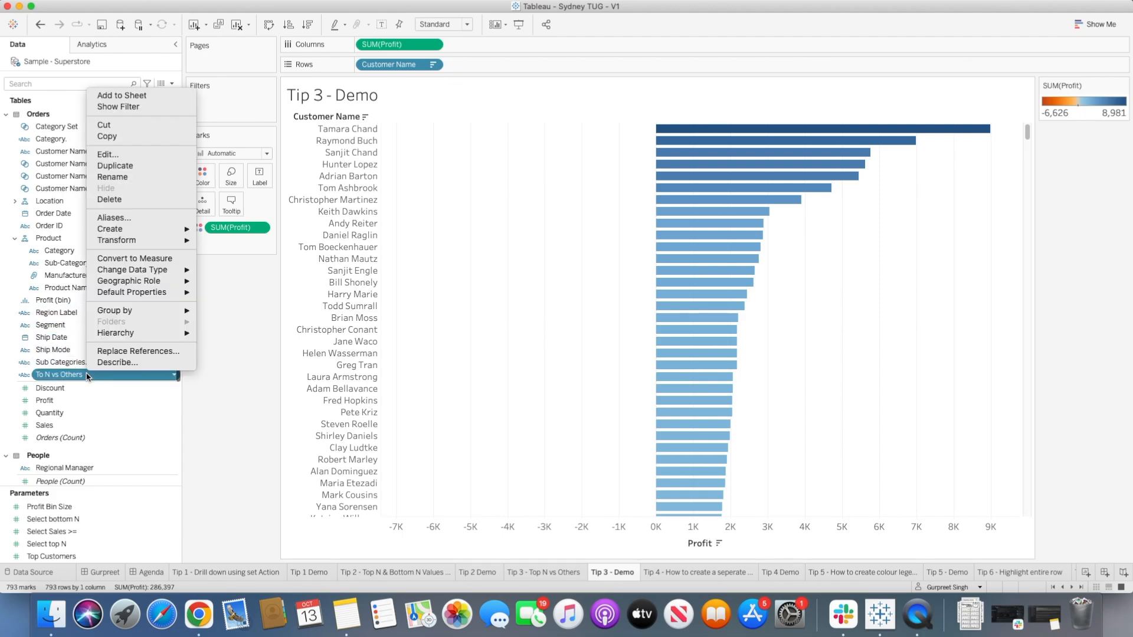
{"action": "left_click", "coordinate": [123, 155]}
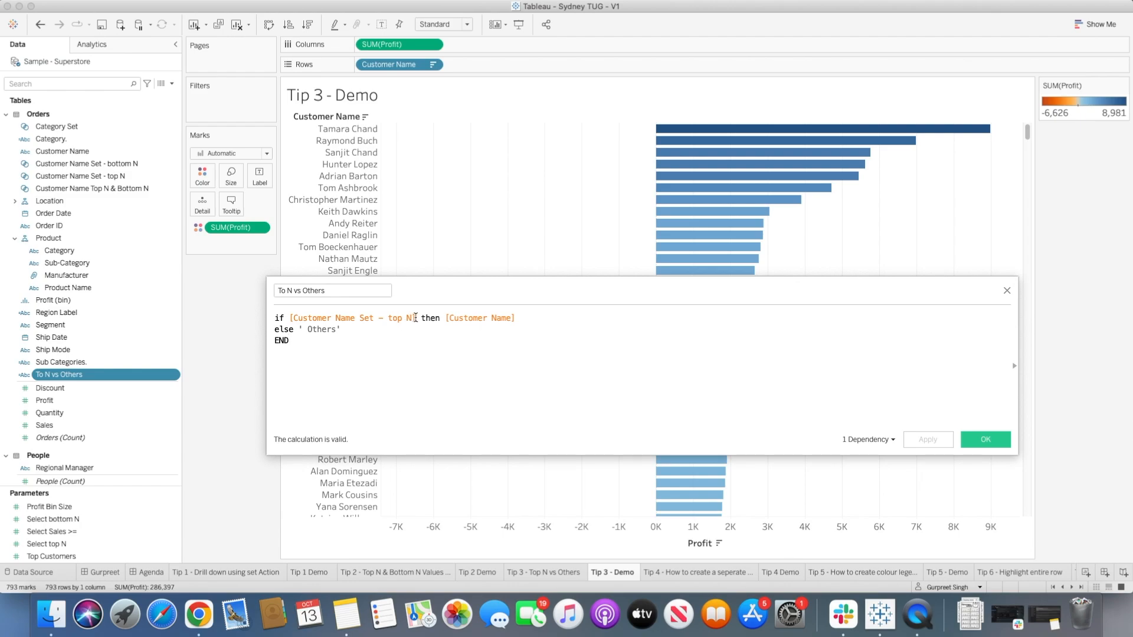
{"action": "left_click_drag", "start_coordinate": [415, 317], "coordinate": [307, 318]}
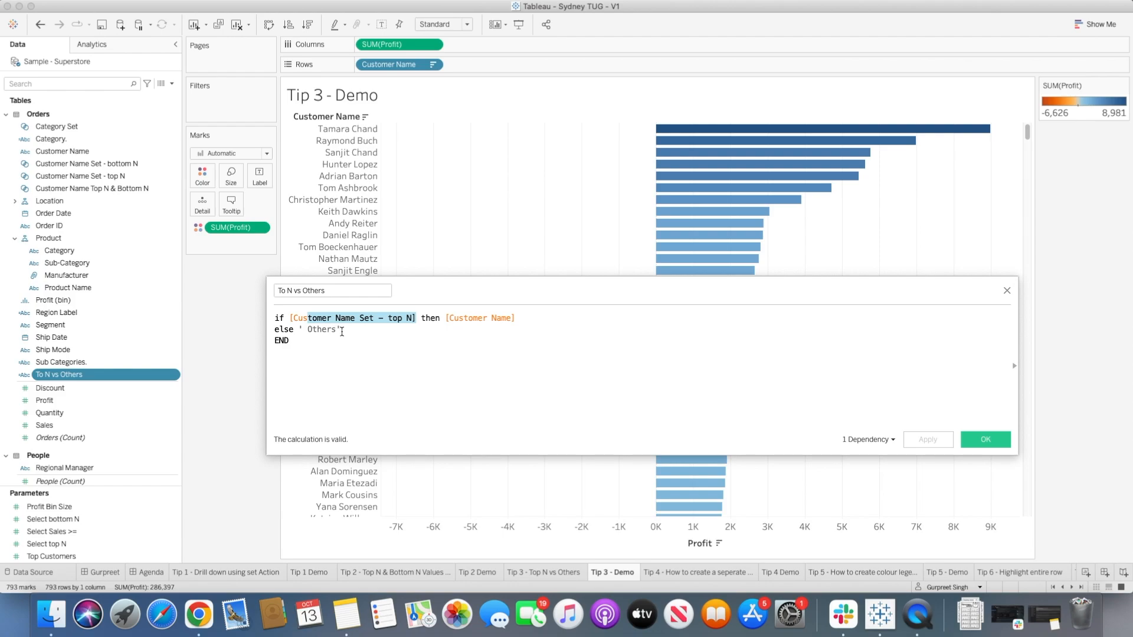
{"action": "left_click", "coordinate": [963, 441]}
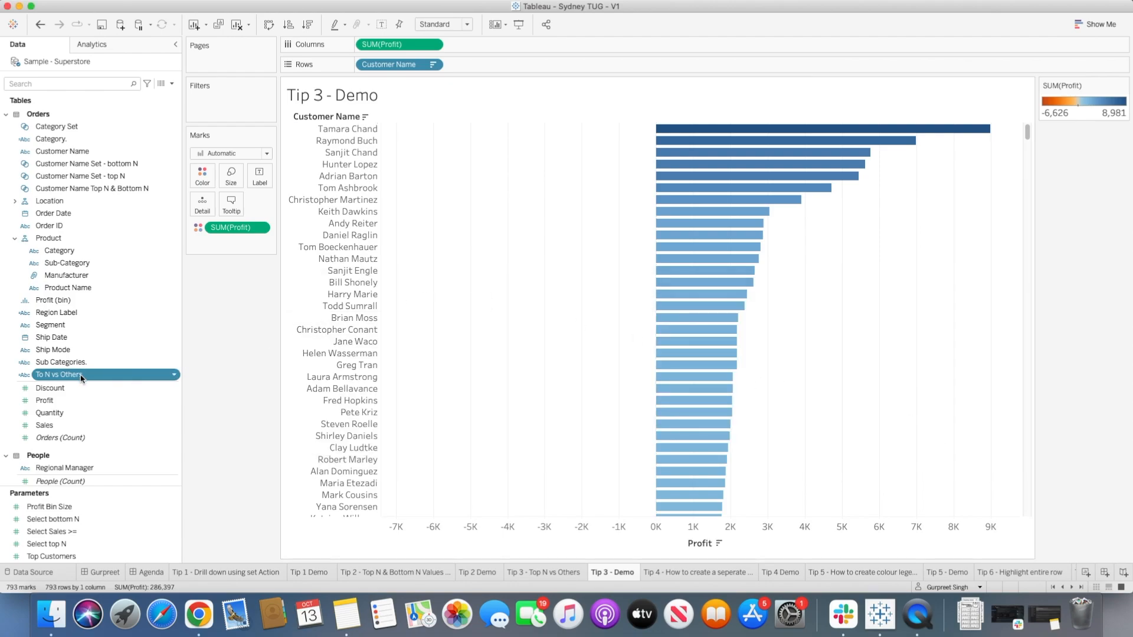
- Add the To N vs Others field to Rows after Customer Name
{"action": "left_click_drag", "start_coordinate": [82, 378], "coordinate": [495, 68]}
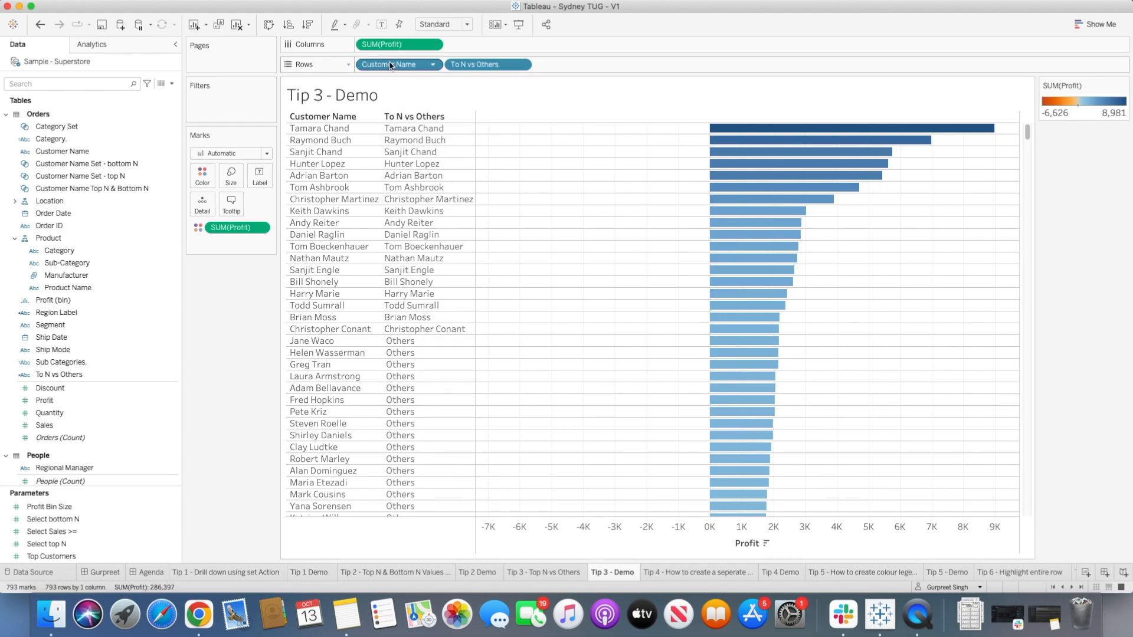
- Remove Customer Name from Rows and sort the To N vs Others bars in descending order of profit
{"action": "left_click_drag", "start_coordinate": [397, 67], "coordinate": [240, 283]}
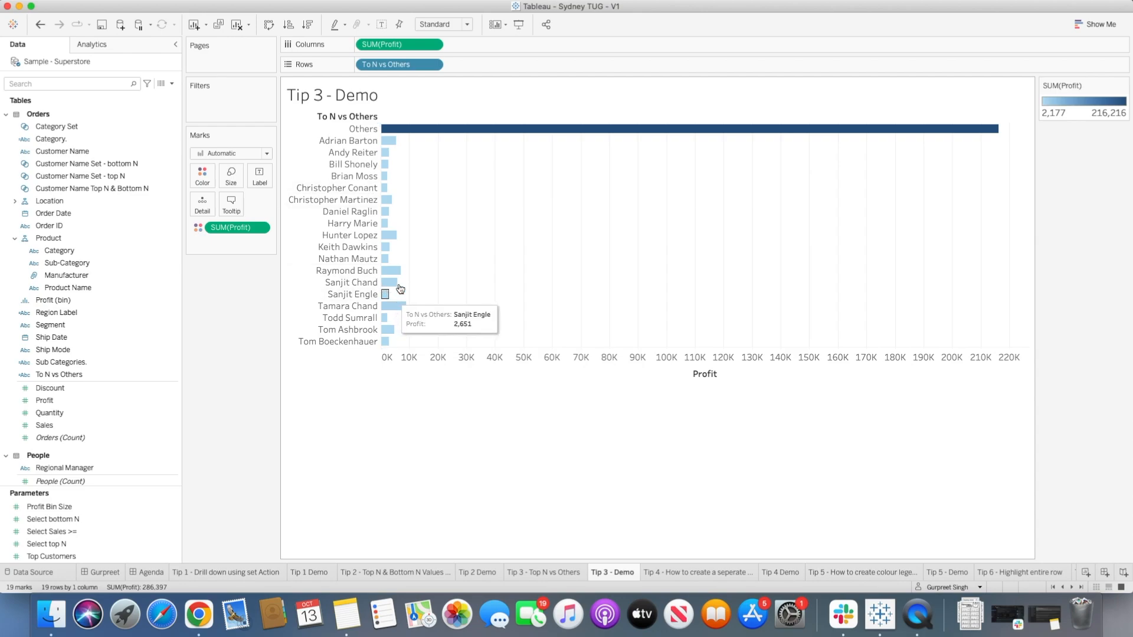
{"action": "left_click", "coordinate": [308, 24]}
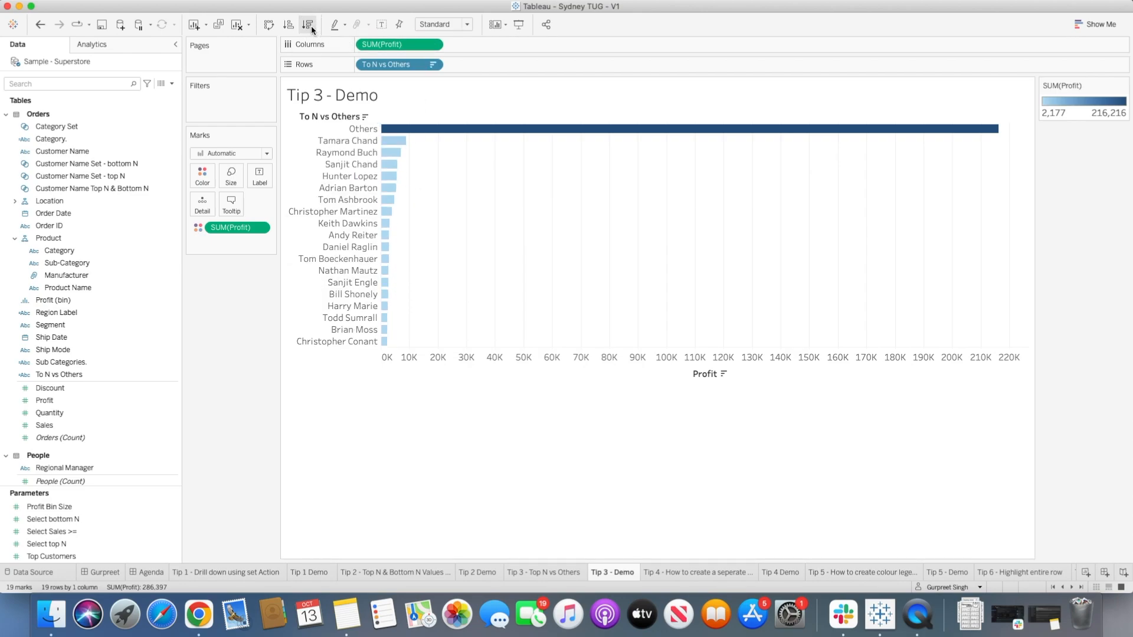
{"action": "mouse_move", "coordinate": [454, 129]}
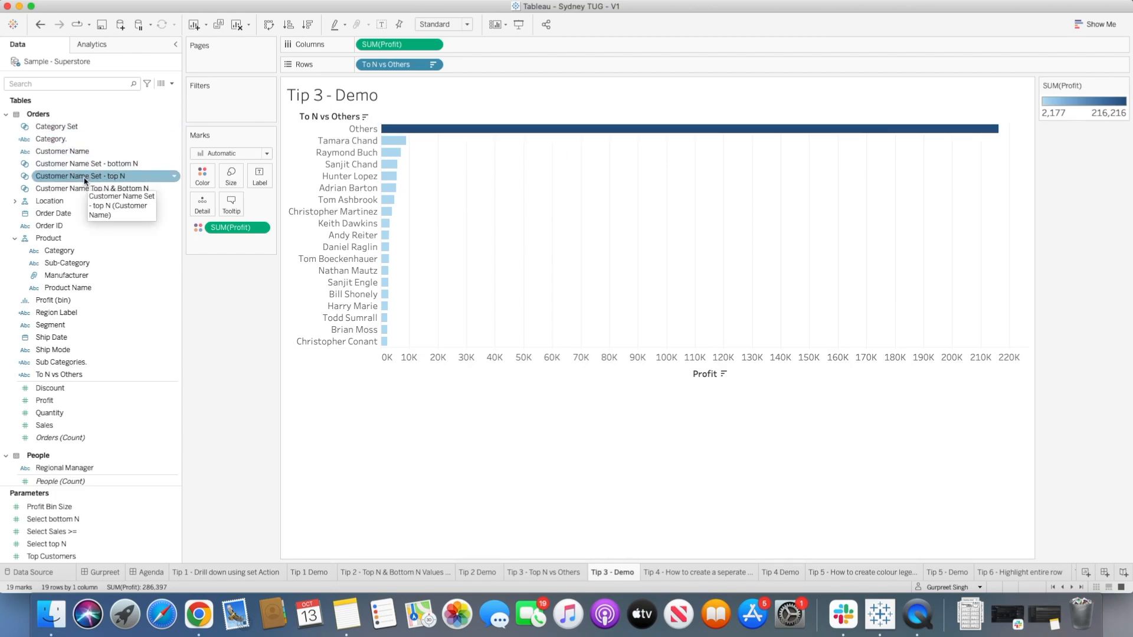
- Add Customer Name Set - top N to Rows before To N vs Others and hide its In/Out header
{"action": "mouse_move", "coordinate": [82, 181]}
{"action": "left_mouse_down"}
{"action": "mouse_move", "coordinate": [331, 63]}
{"action": "mouse_move", "coordinate": [362, 69]}
{"action": "left_mouse_up"}
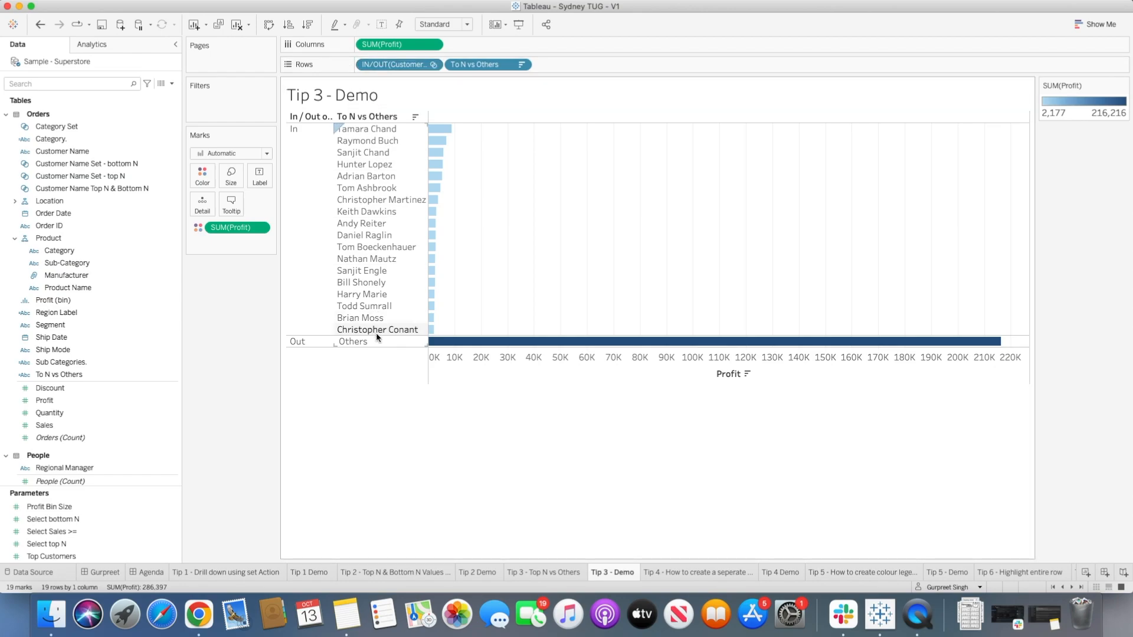
{"action": "mouse_move", "coordinate": [455, 346]}
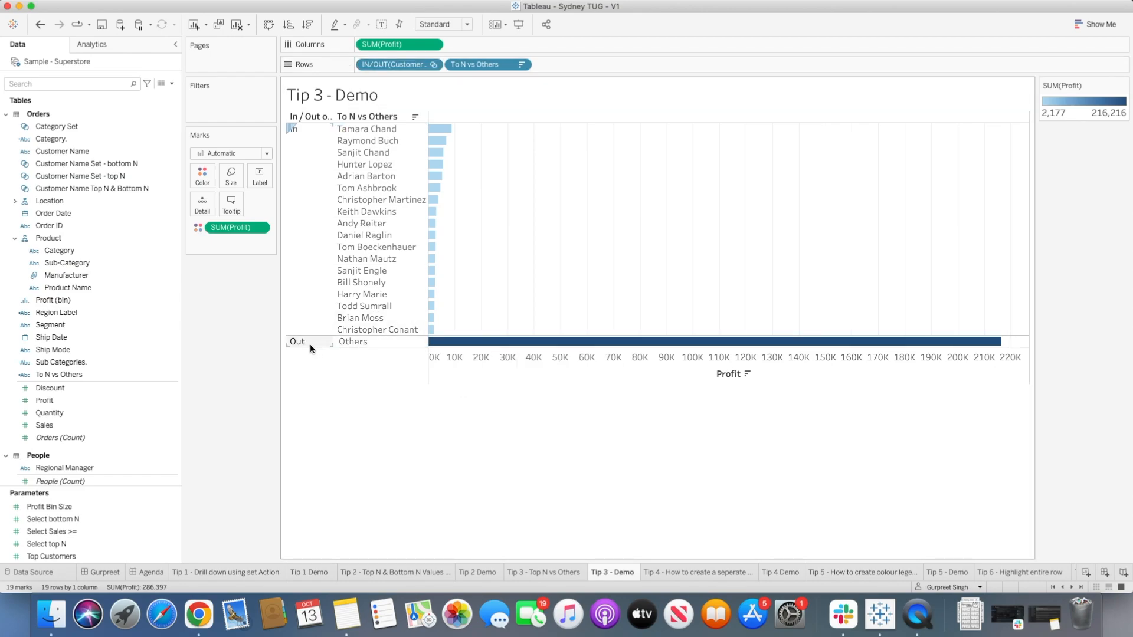
{"action": "left_click", "coordinate": [433, 67]}
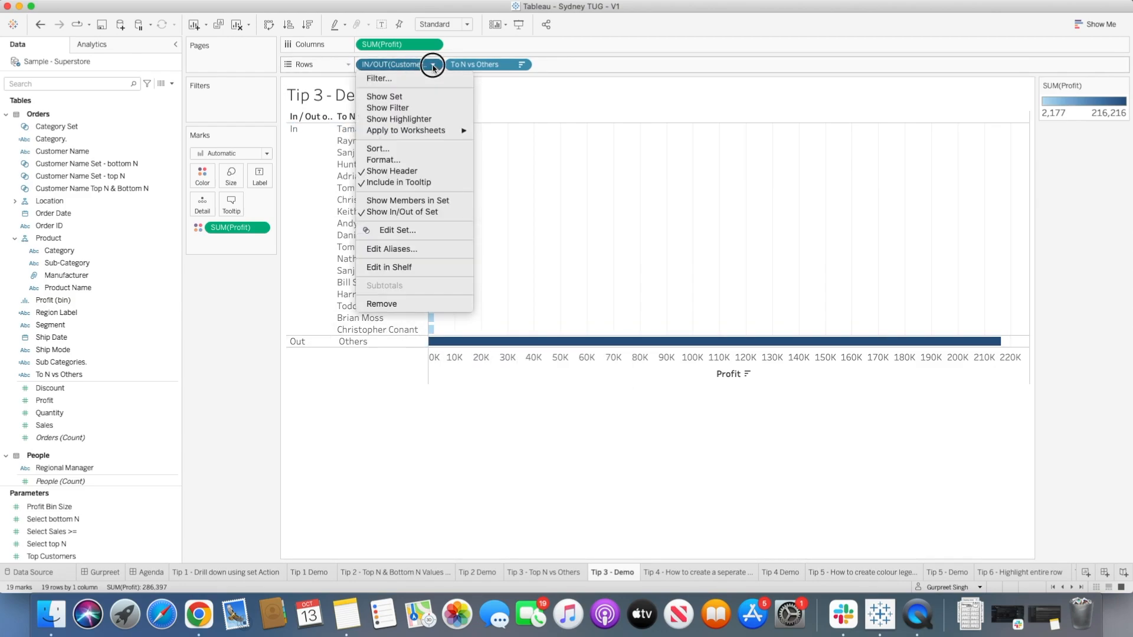
{"action": "left_click", "coordinate": [421, 172]}
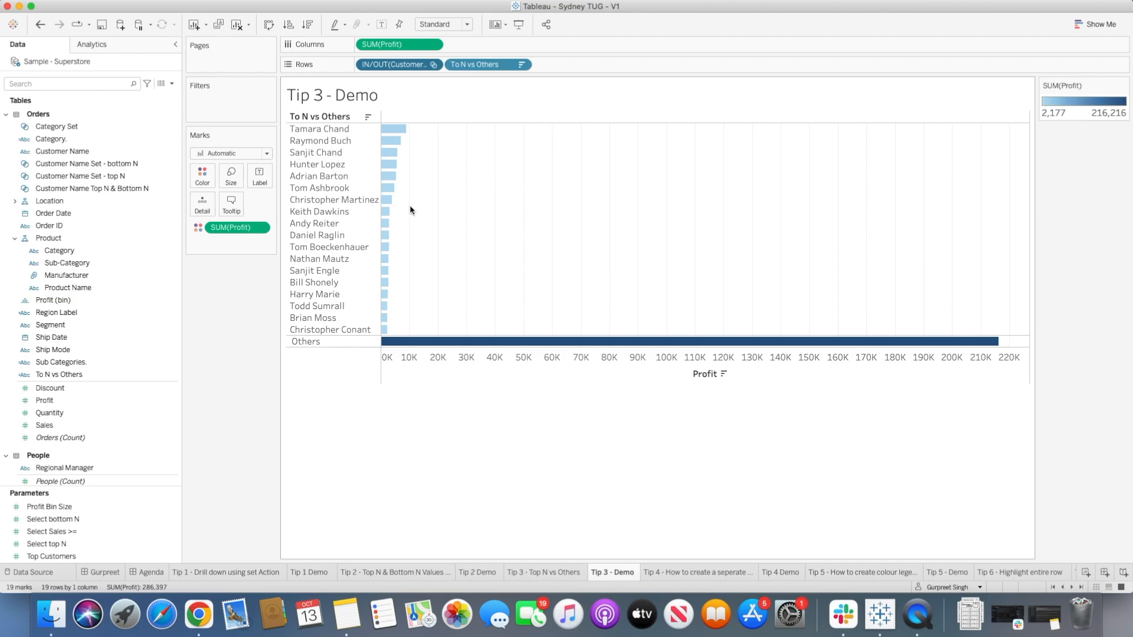
- Show mark labels on the profit bars
{"action": "left_click", "coordinate": [259, 174]}
{"action": "left_click", "coordinate": [289, 203]}
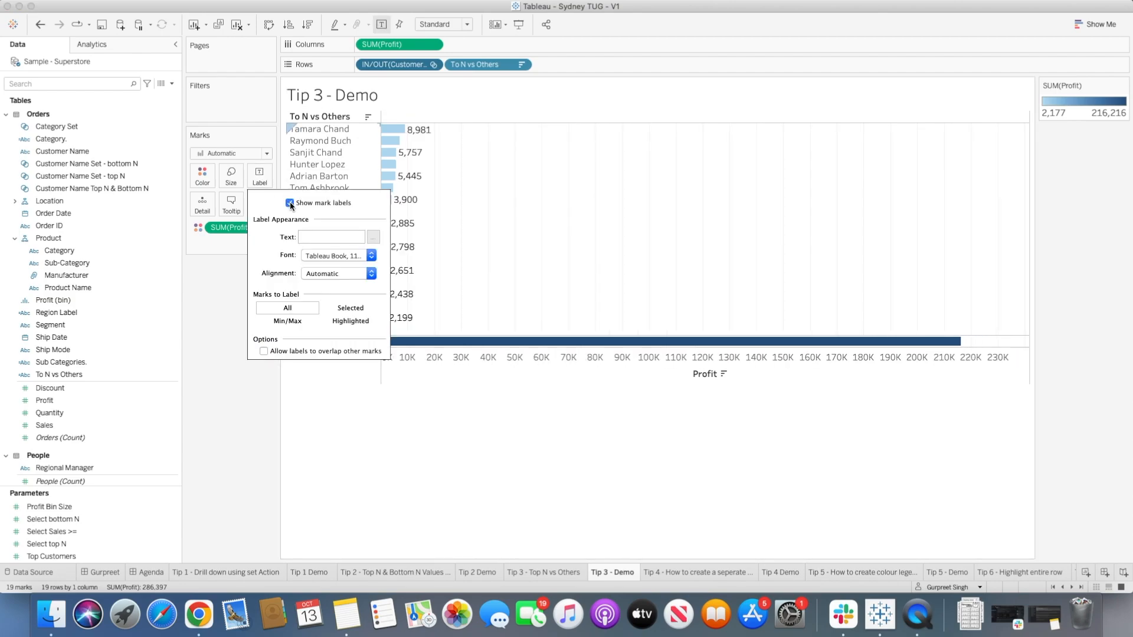
{"action": "left_click", "coordinate": [215, 285]}
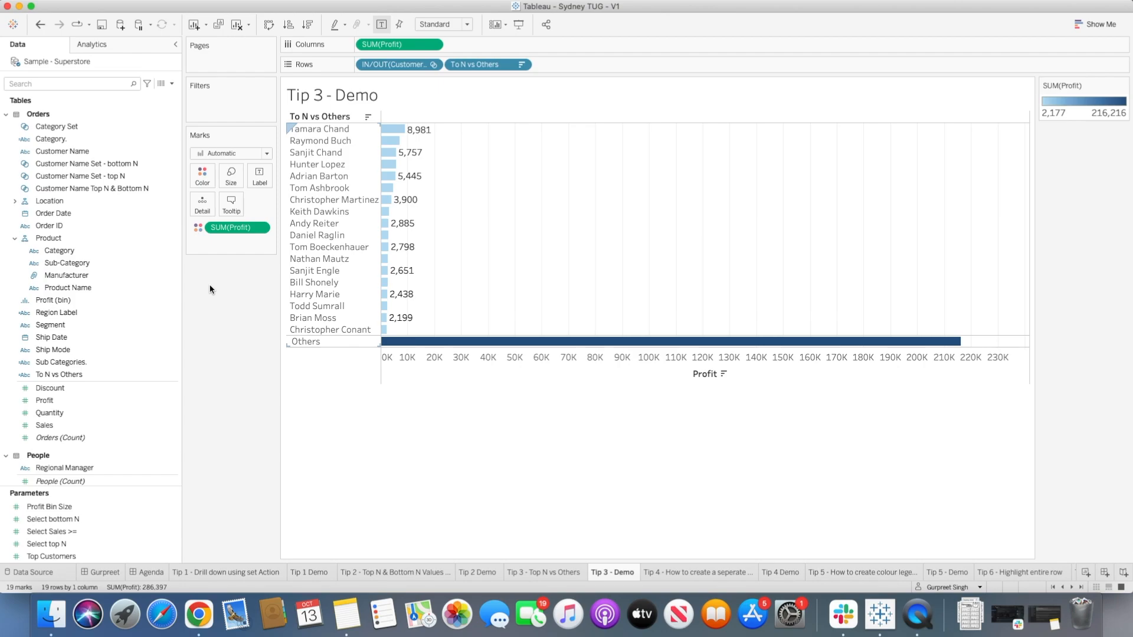
- Apply a Percent of Total quick table calculation to SUM(Profit) on Columns
{"action": "left_click", "coordinate": [434, 46]}
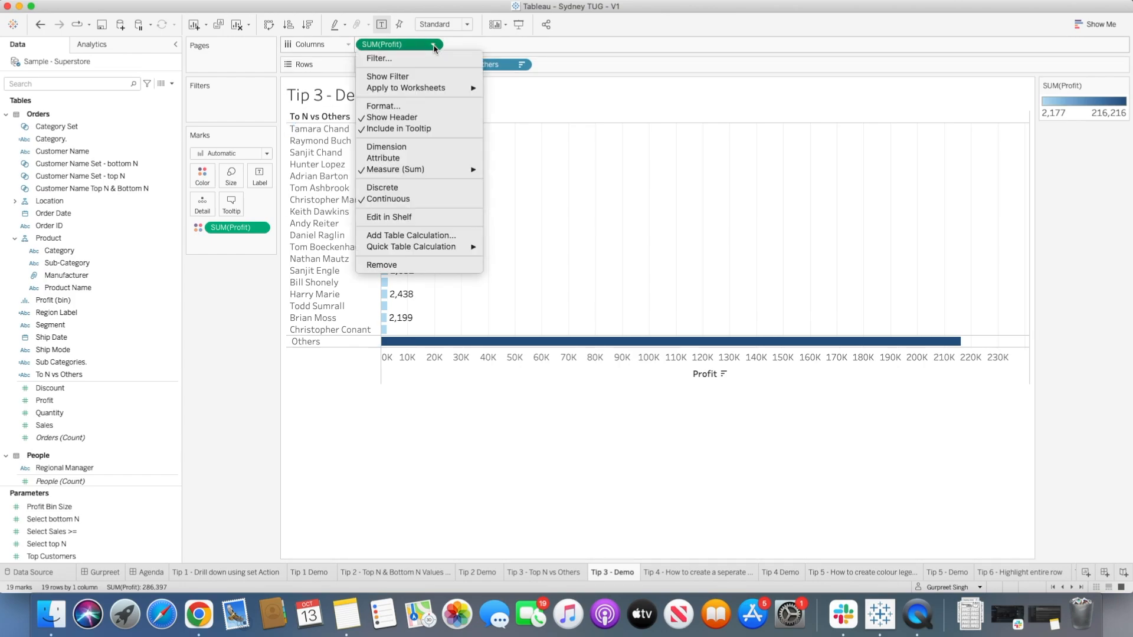
{"action": "mouse_move", "coordinate": [472, 248]}
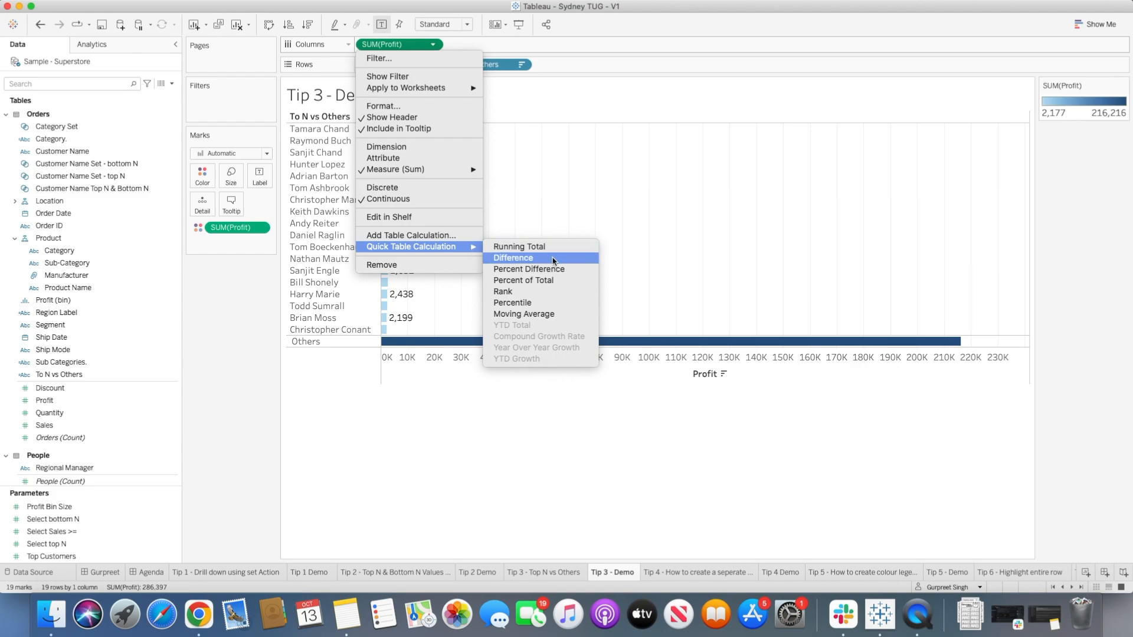
{"action": "left_click", "coordinate": [538, 280]}
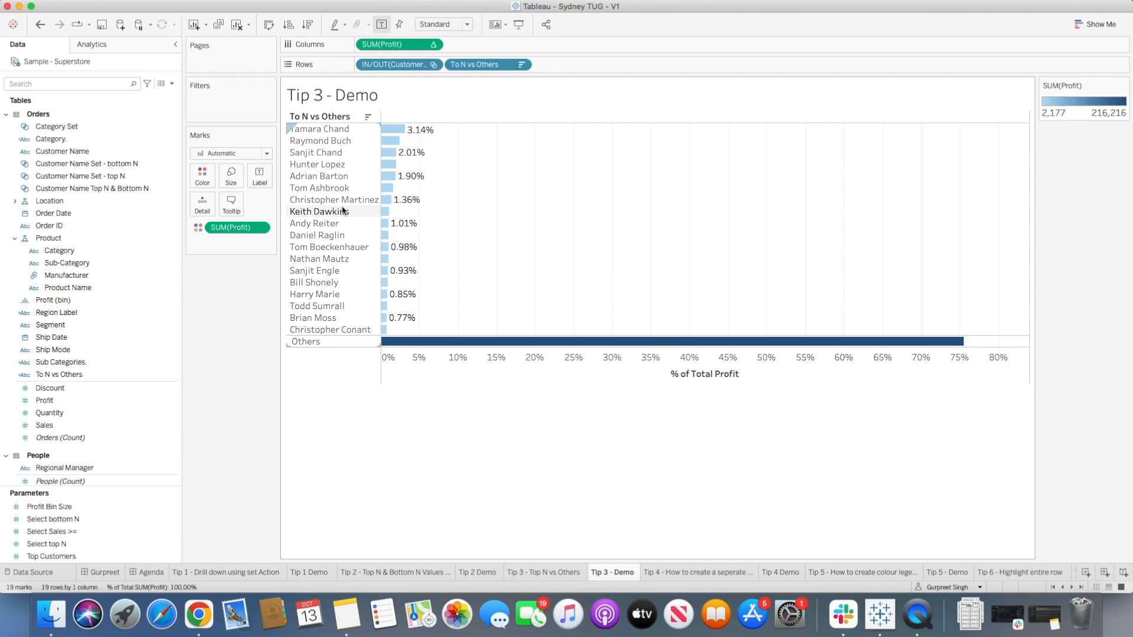
{"action": "mouse_move", "coordinate": [390, 144]}
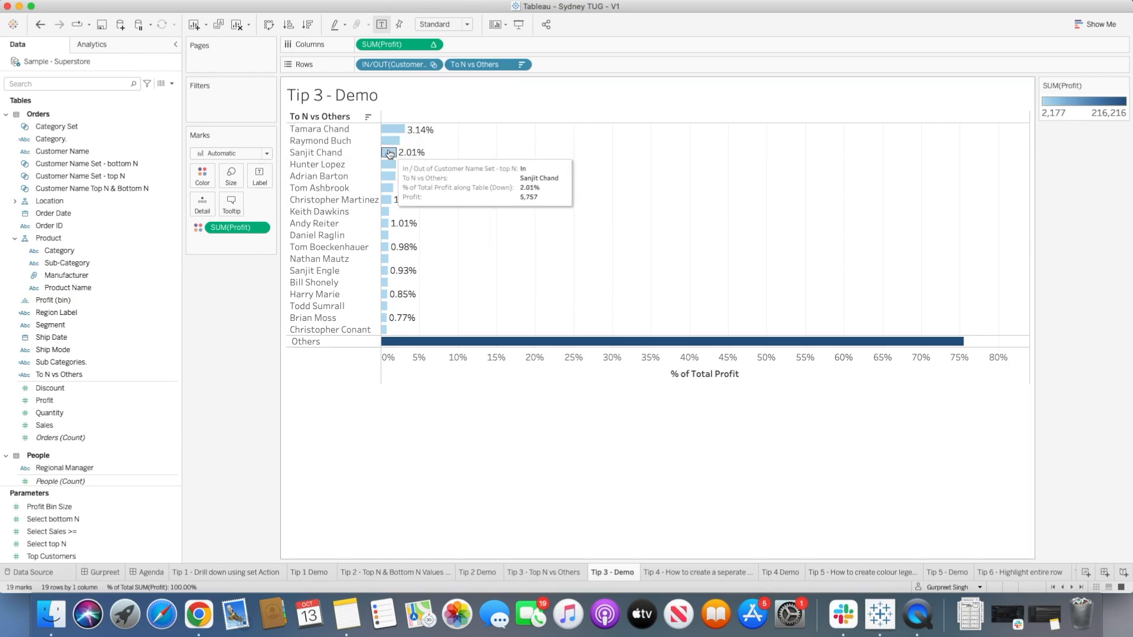
{"action": "mouse_move", "coordinate": [631, 345]}
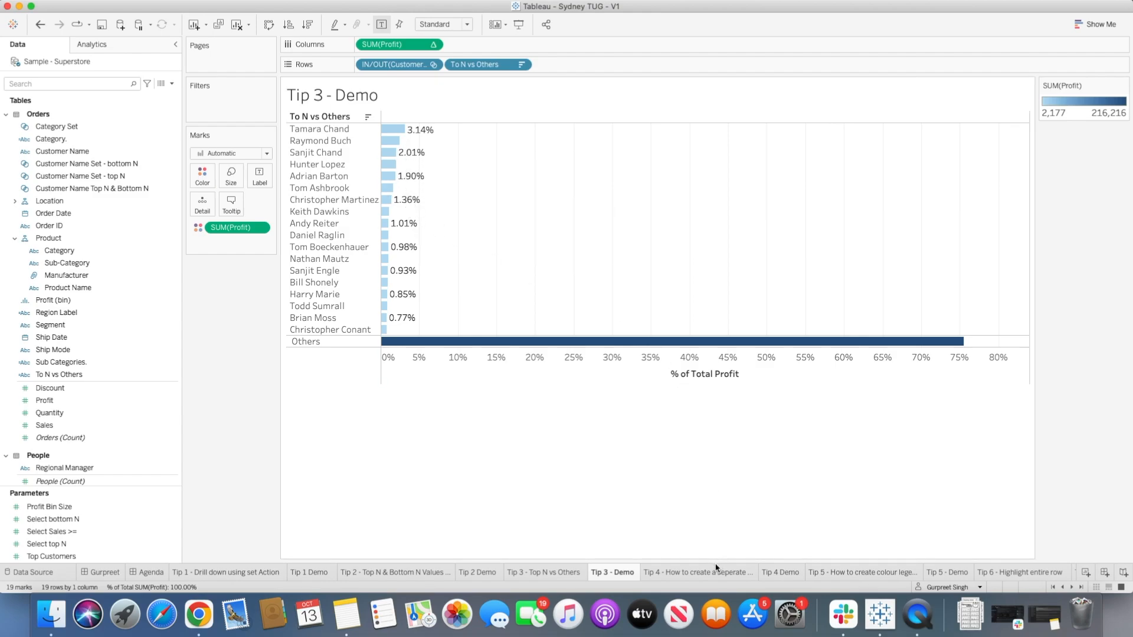
- Review the finished Tip 4 heat map with separate colour legends and open the Tip 4 Demo sheet
{"action": "left_click", "coordinate": [704, 574]}
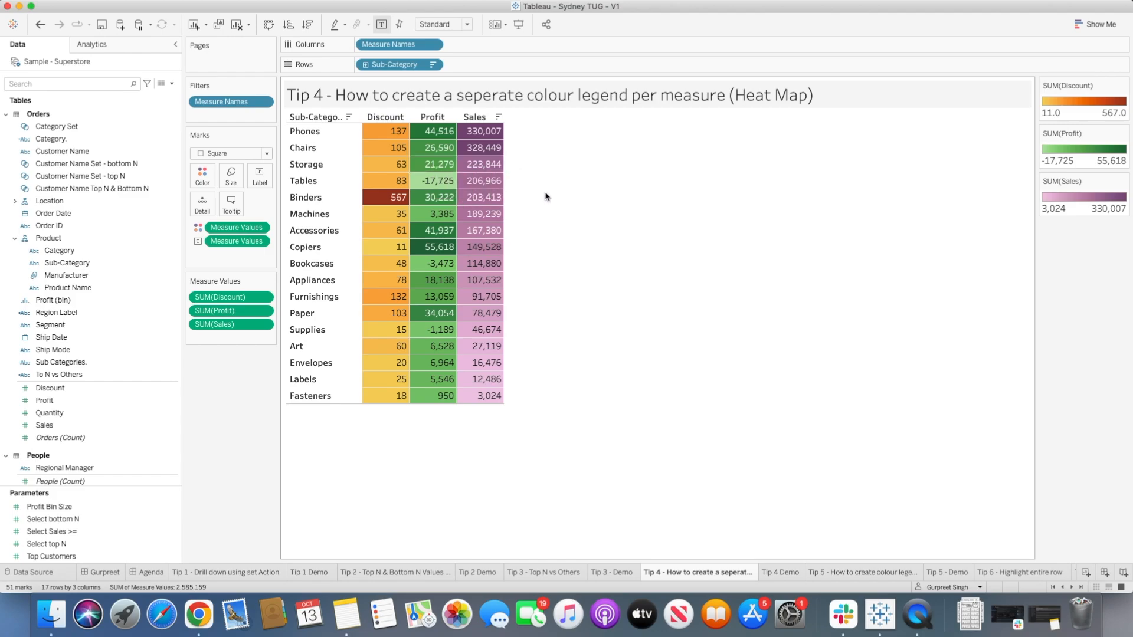
{"action": "left_click", "coordinate": [782, 573]}
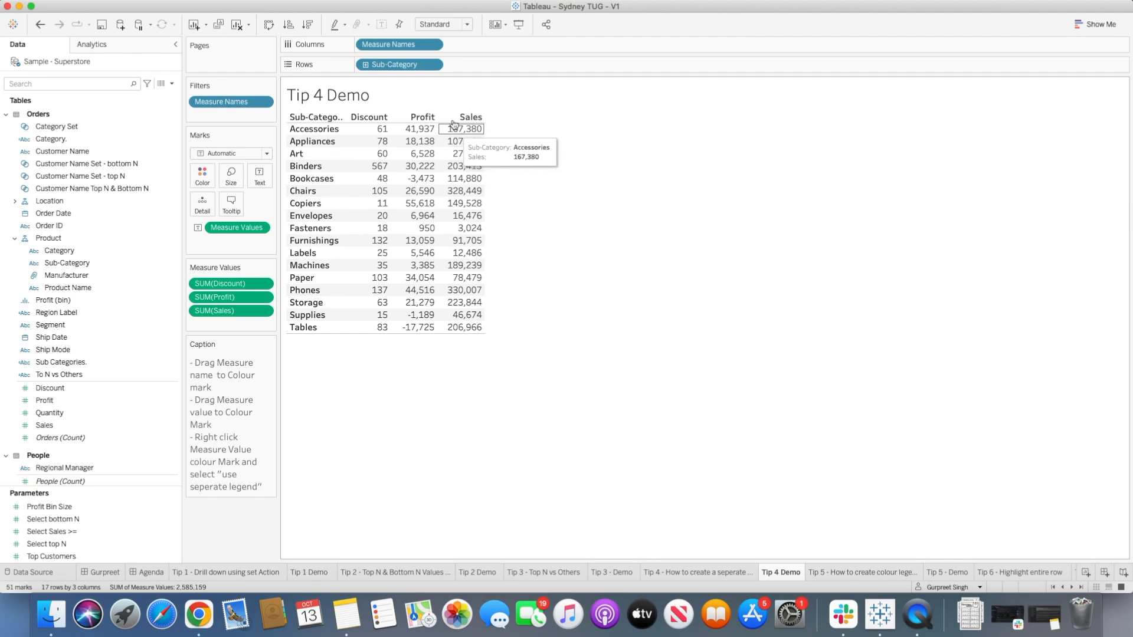
- Try colouring the sub-category table by Measure Names, and remove that field from the marks
{"action": "left_click_drag", "start_coordinate": [410, 48], "coordinate": [206, 180]}
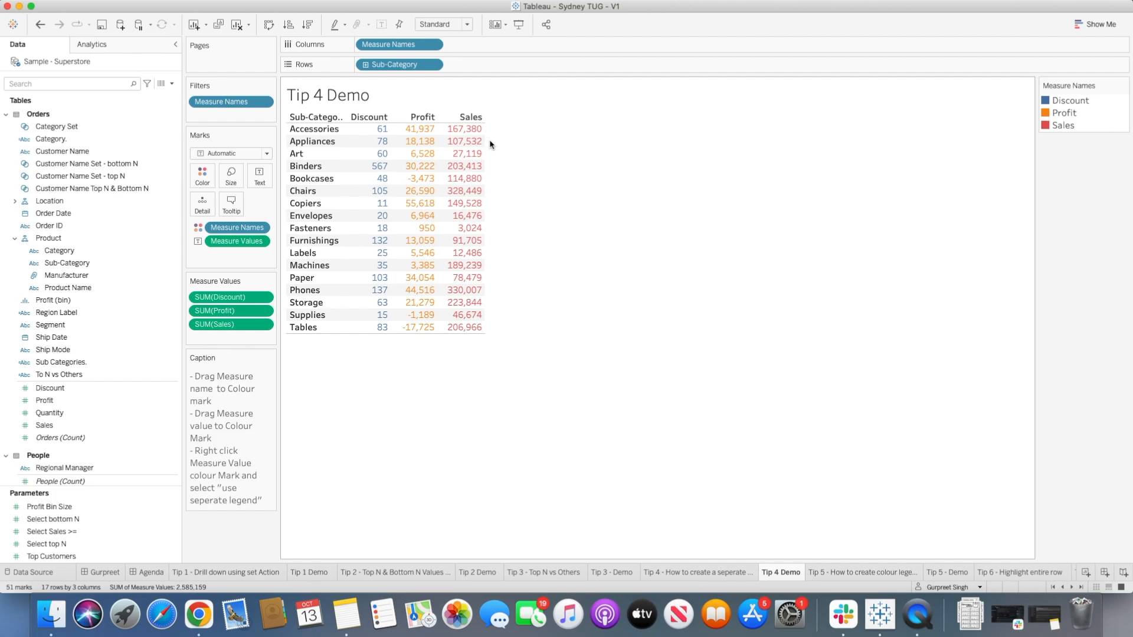
{"action": "mouse_move", "coordinate": [469, 278]}
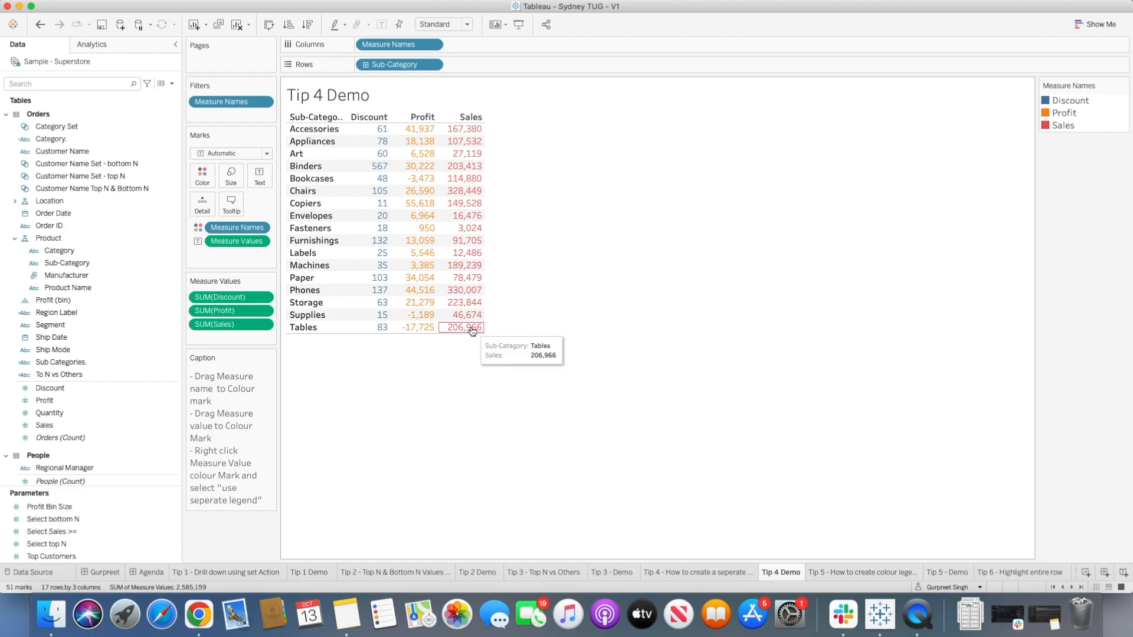
{"action": "left_click_drag", "start_coordinate": [250, 230], "coordinate": [372, 479]}
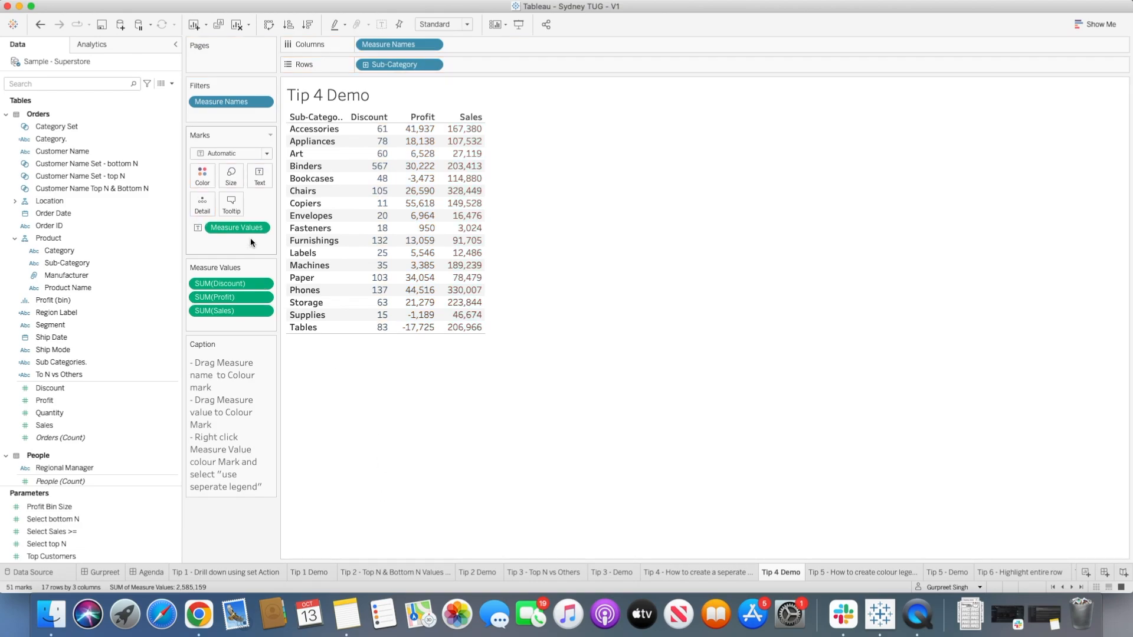
- Colour the table by Measure Values and use separate legends for Discount, Profit and Sales
{"action": "left_click_drag", "start_coordinate": [253, 230], "coordinate": [203, 176]}
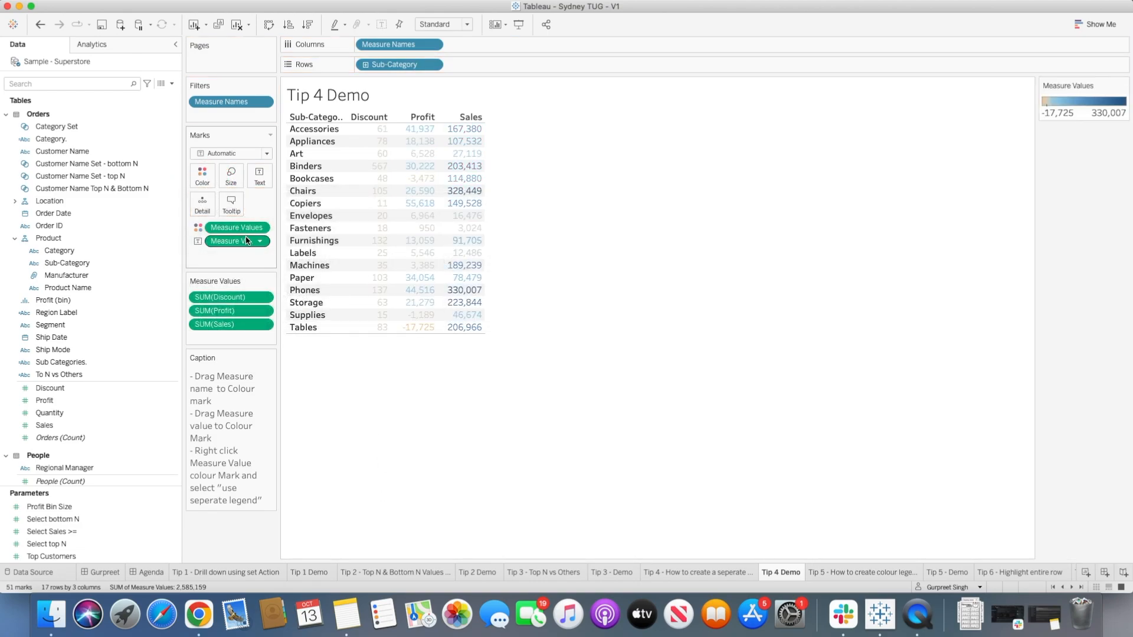
{"action": "mouse_move", "coordinate": [450, 172]}
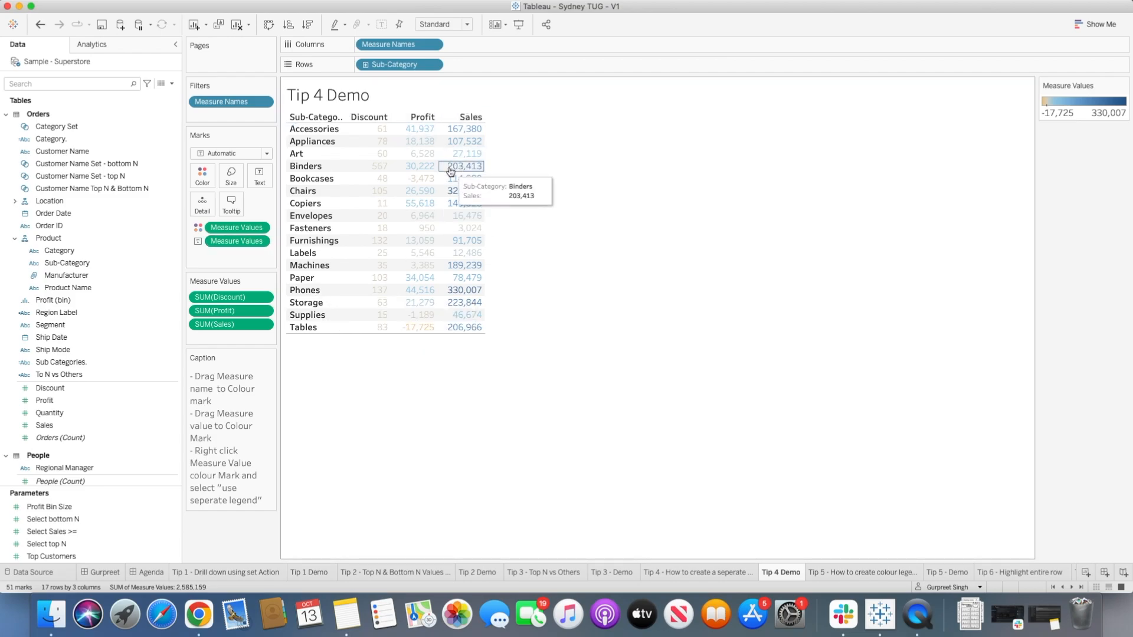
{"action": "mouse_move", "coordinate": [466, 141]}
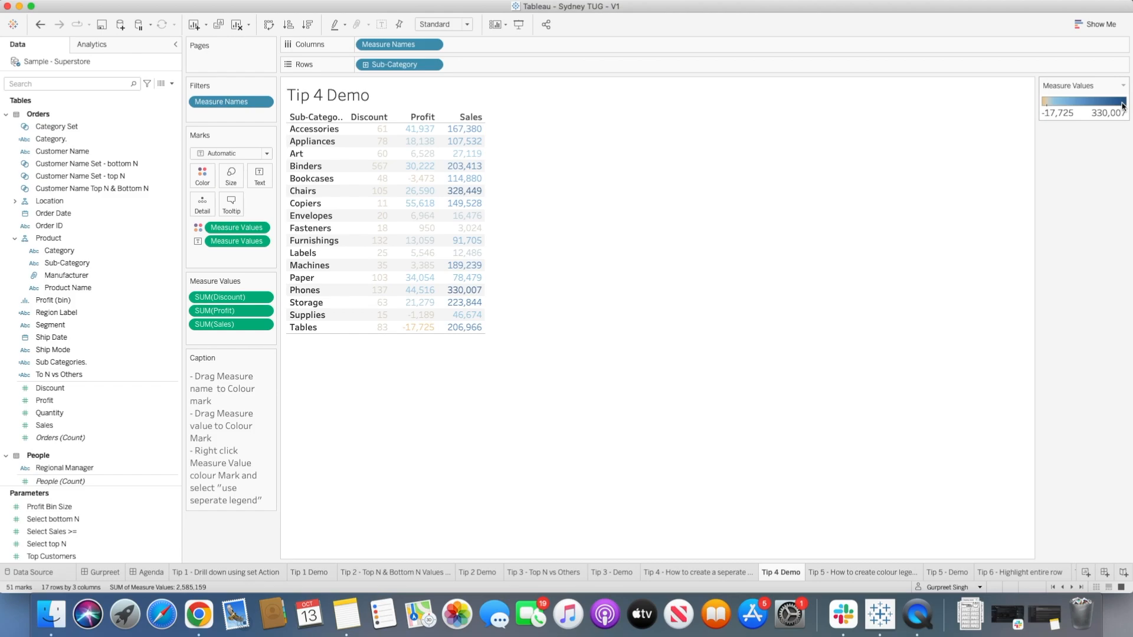
{"action": "left_click", "coordinate": [260, 229]}
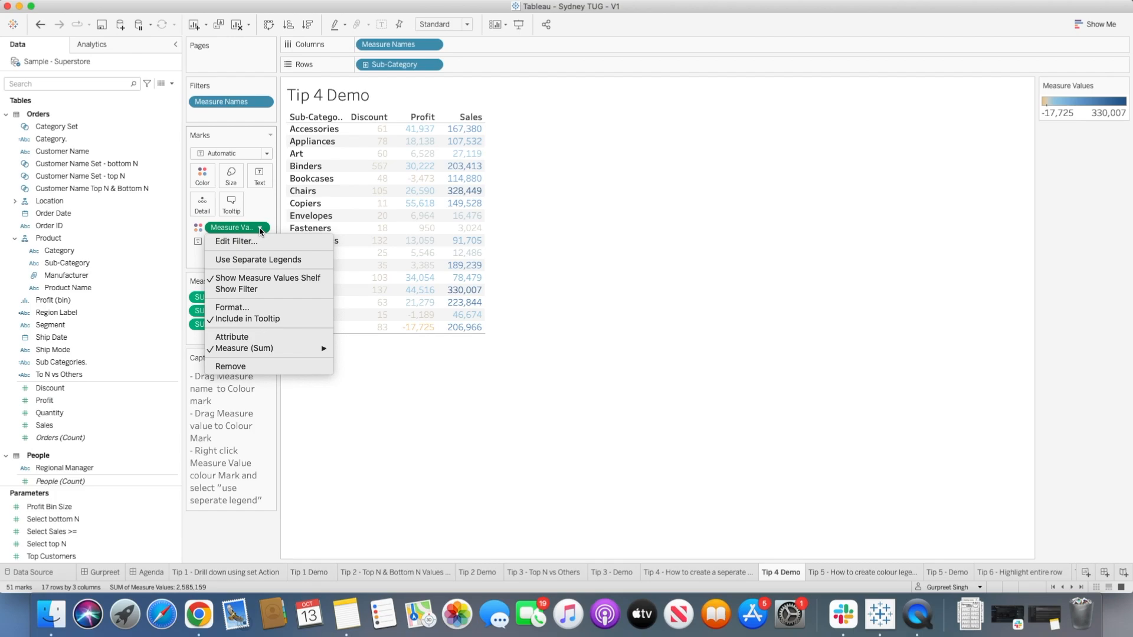
{"action": "left_click", "coordinate": [257, 260]}
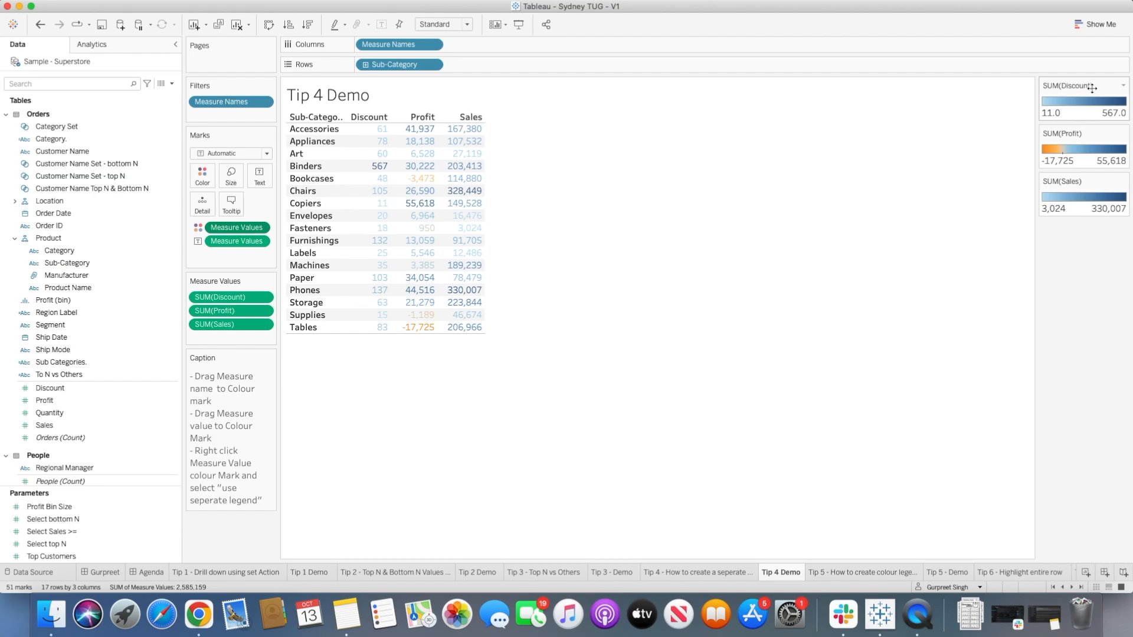
- Set the SUM(Discount) legend's colour palette to Green
{"action": "left_click", "coordinate": [1123, 86]}
{"action": "left_click", "coordinate": [1054, 97]}
{"action": "left_click", "coordinate": [655, 237]}
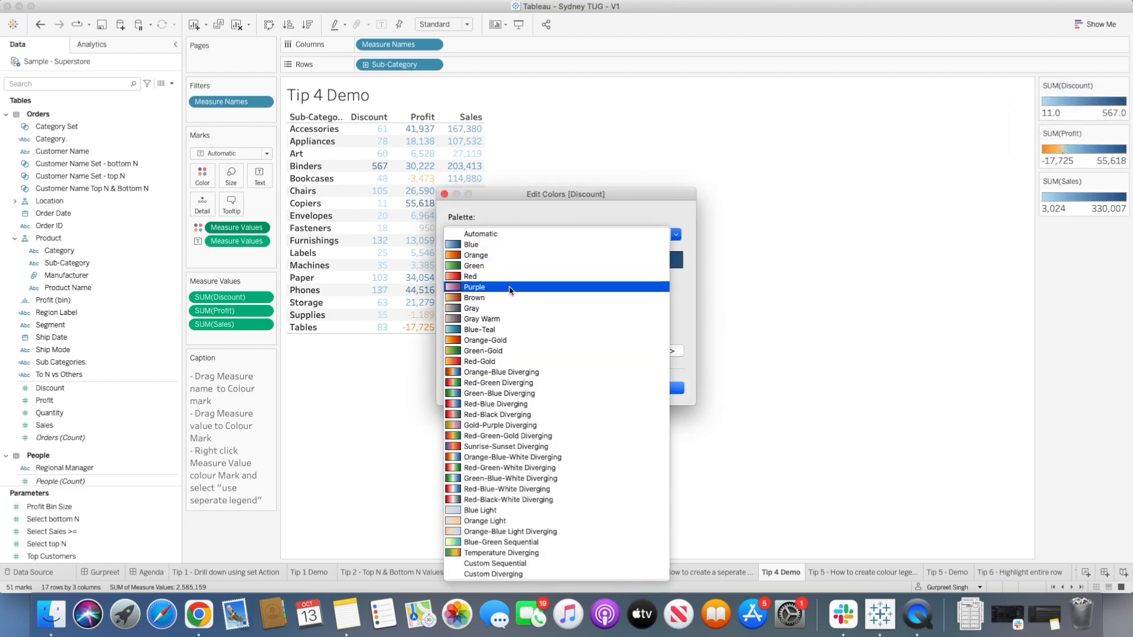
{"action": "left_click", "coordinate": [510, 267]}
{"action": "left_click", "coordinate": [673, 390]}
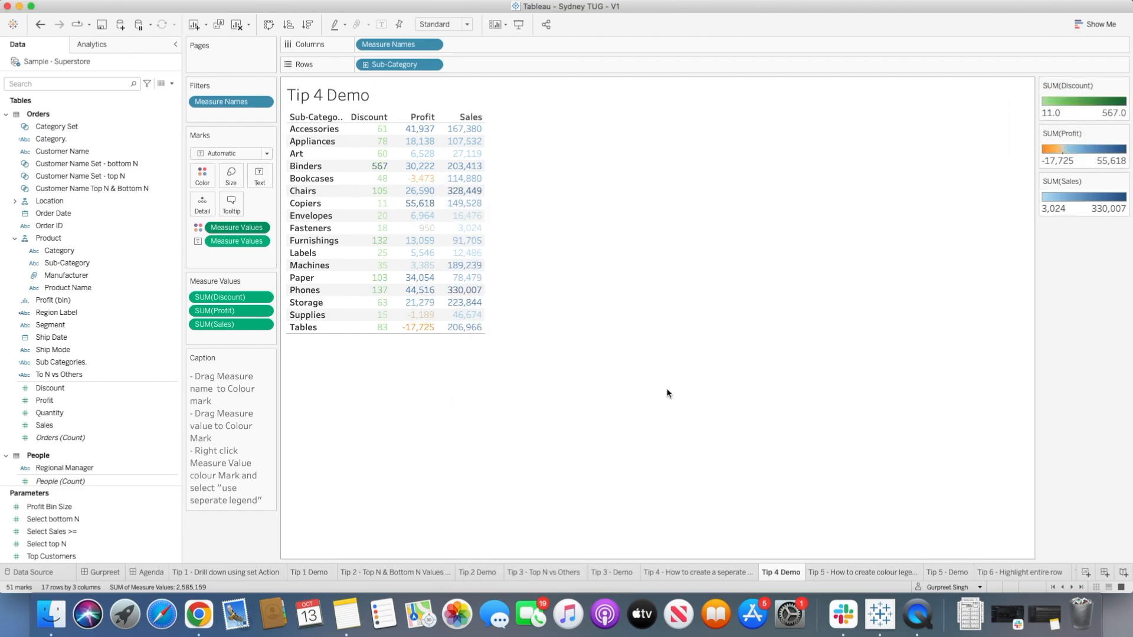
- Set the SUM(Profit) legend's colour palette to Purple
{"action": "left_click", "coordinate": [1122, 133]}
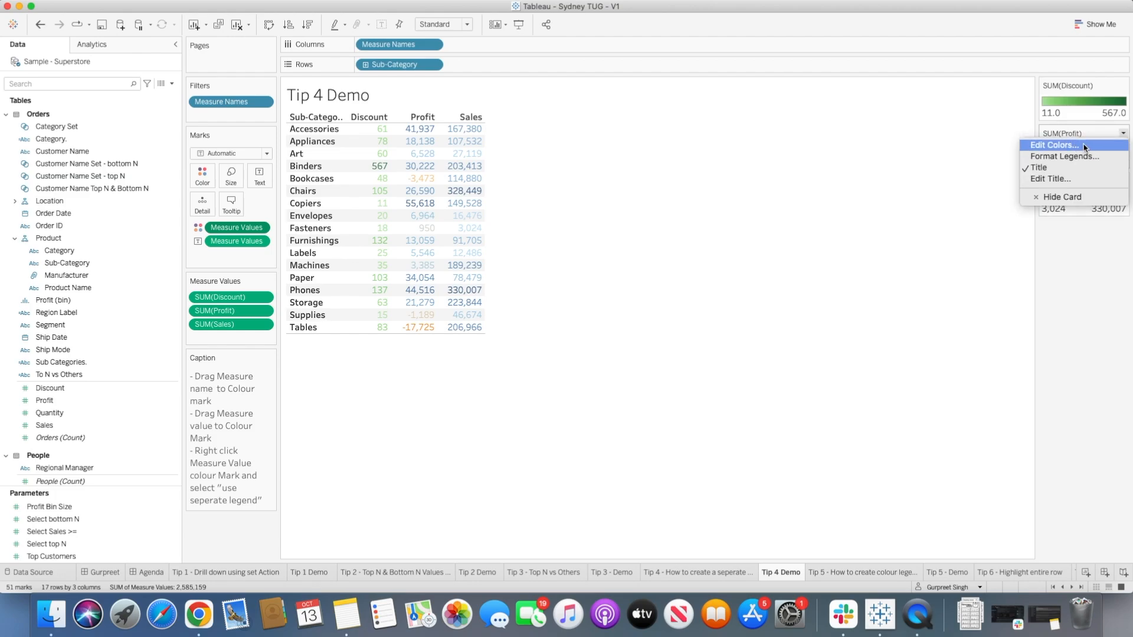
{"action": "left_click", "coordinate": [1053, 145]}
{"action": "left_click", "coordinate": [594, 235]}
{"action": "left_click", "coordinate": [578, 288]}
{"action": "left_click", "coordinate": [659, 389]}
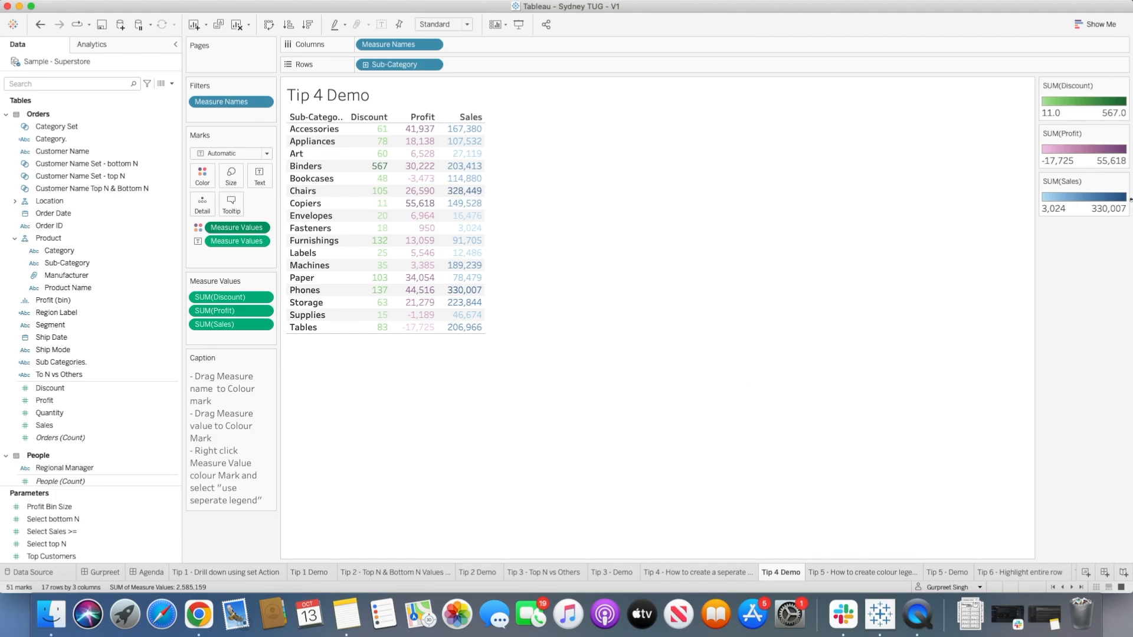
- Set the SUM(Sales) legend's colour palette to Orange-Gold
{"action": "left_click", "coordinate": [1123, 181]}
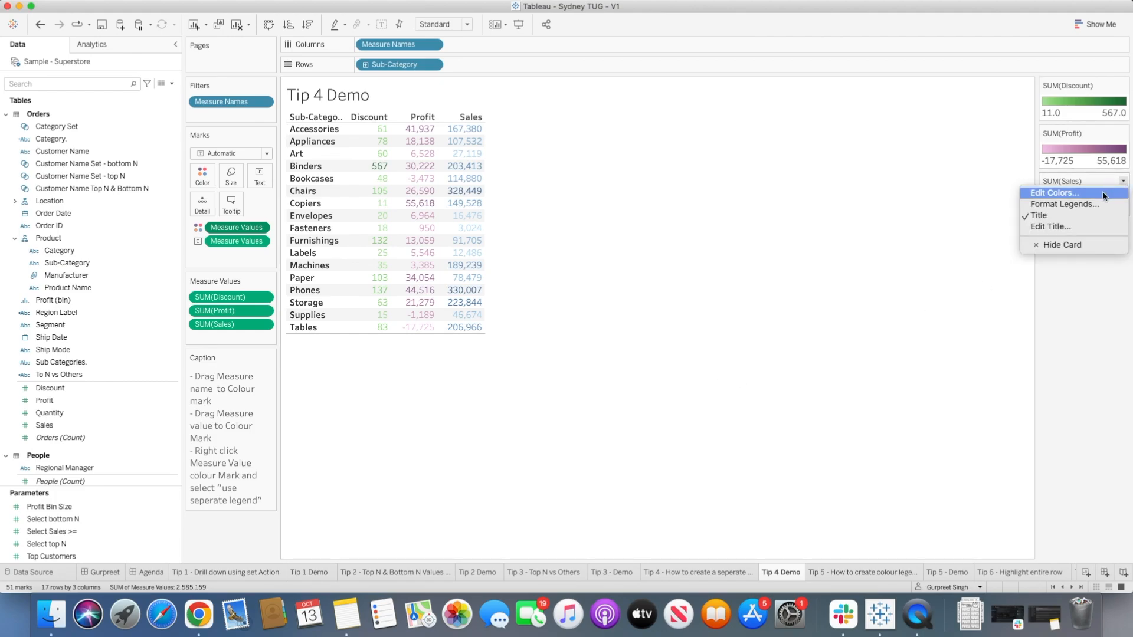
{"action": "left_click", "coordinate": [1107, 192]}
{"action": "left_click", "coordinate": [530, 241]}
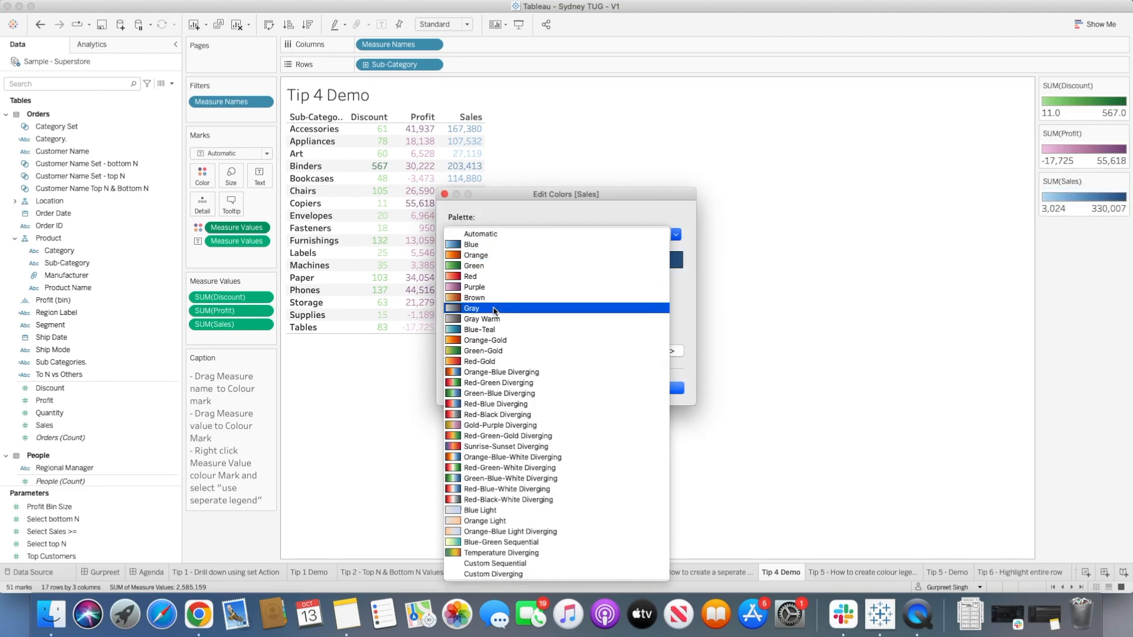
{"action": "left_click", "coordinate": [482, 345]}
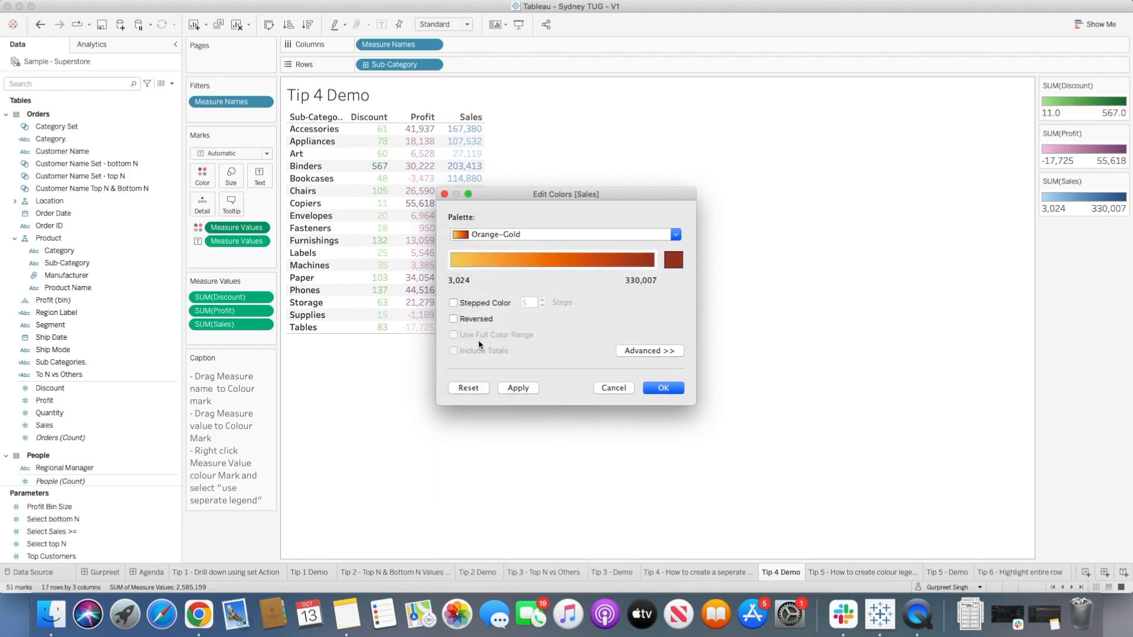
{"action": "left_click", "coordinate": [660, 388]}
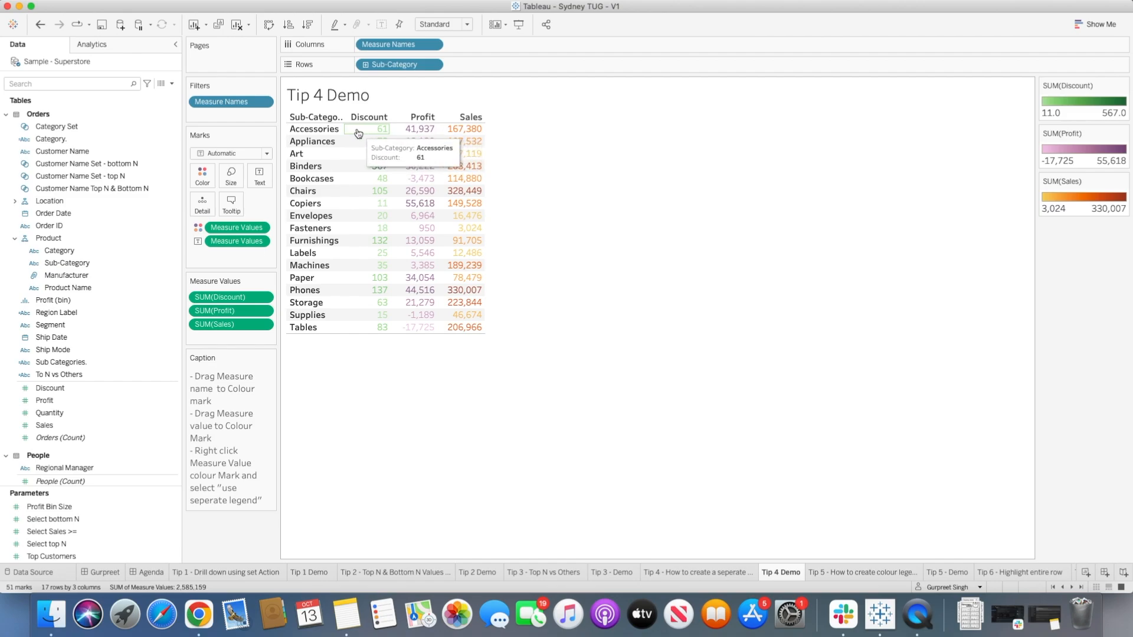
- Turn the table into a heat map using Square marks with a light border and 65% opacity
{"action": "left_click", "coordinate": [251, 155]}
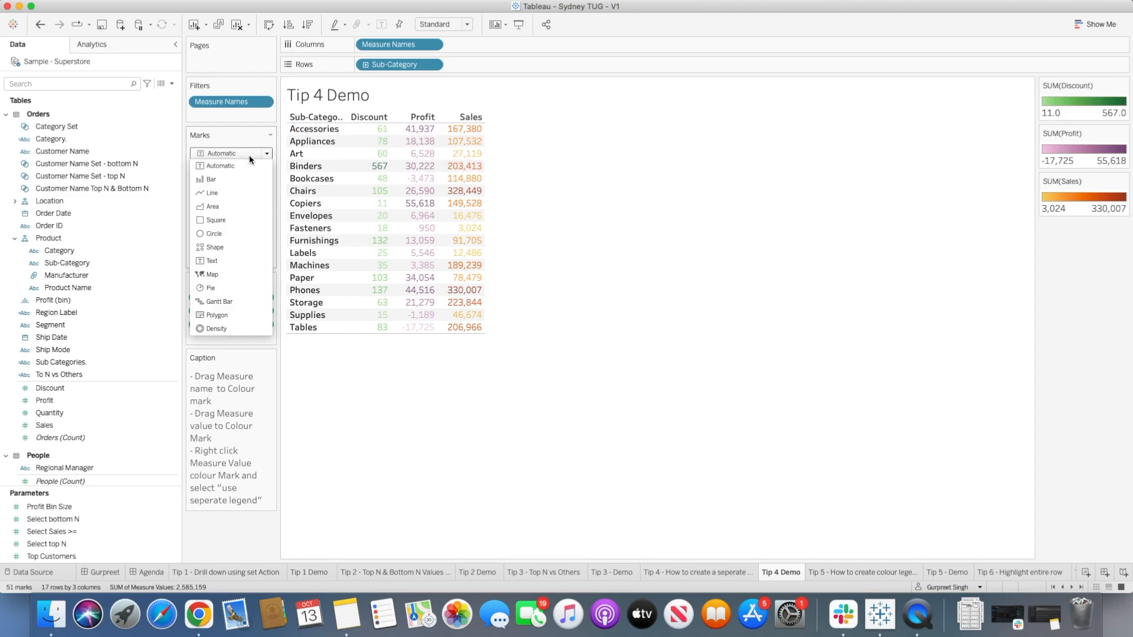
{"action": "left_click", "coordinate": [216, 220]}
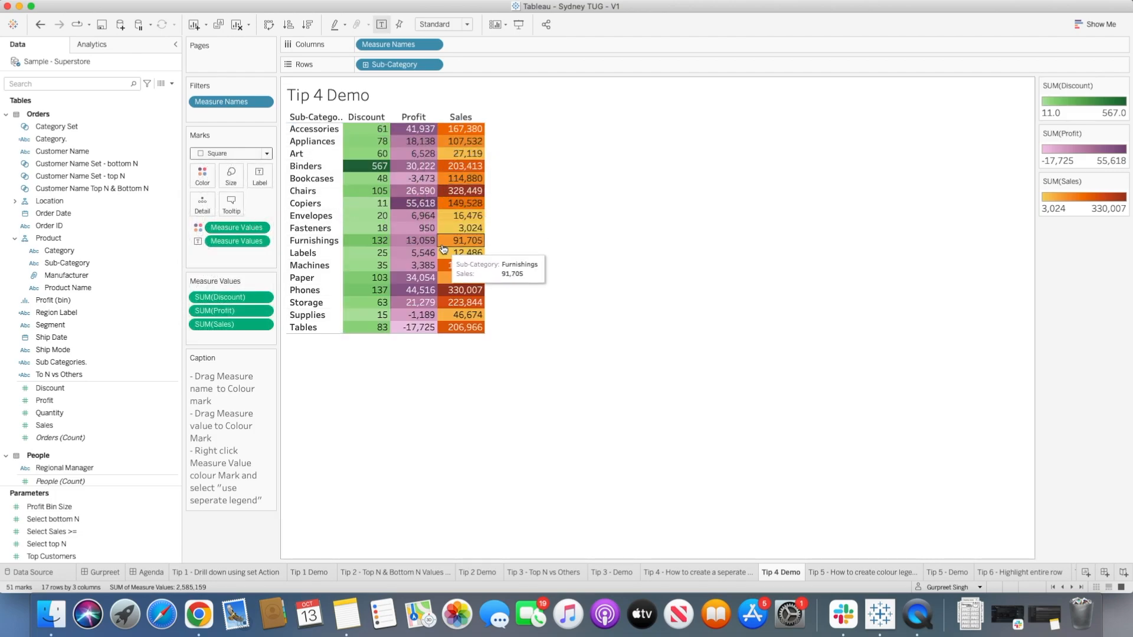
{"action": "left_click", "coordinate": [202, 177]}
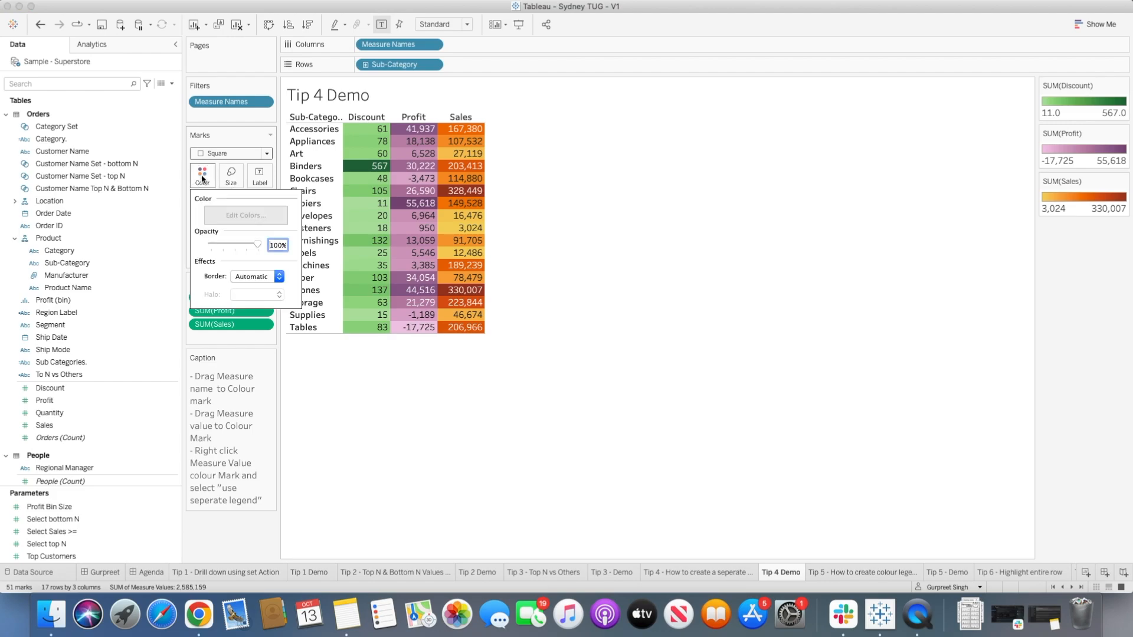
{"action": "left_click", "coordinate": [246, 277]}
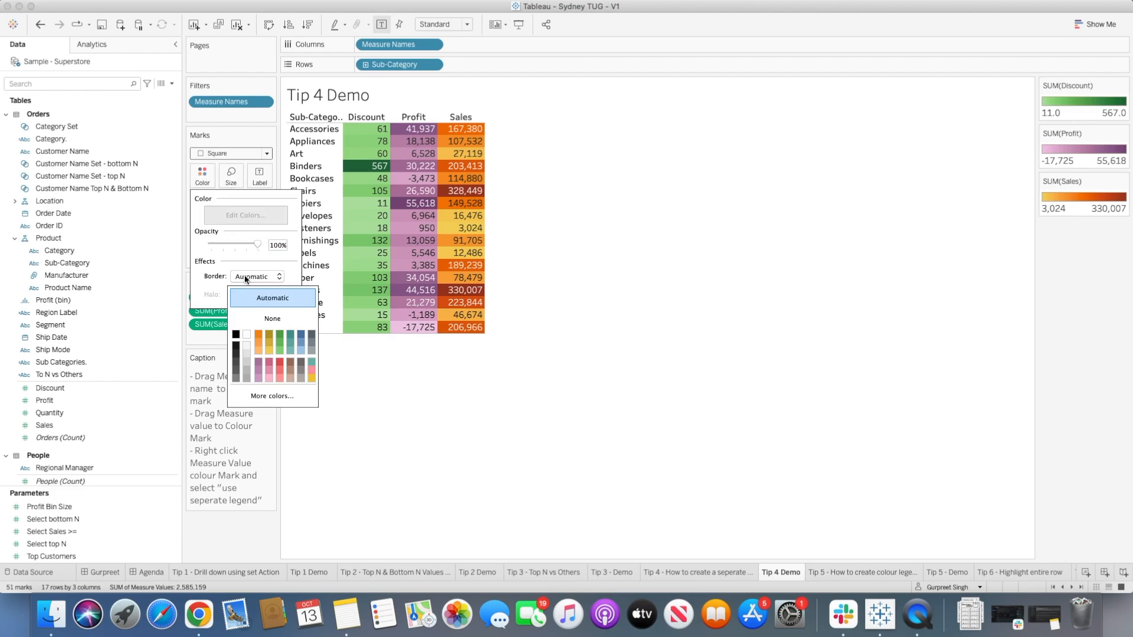
{"action": "left_click", "coordinate": [245, 352]}
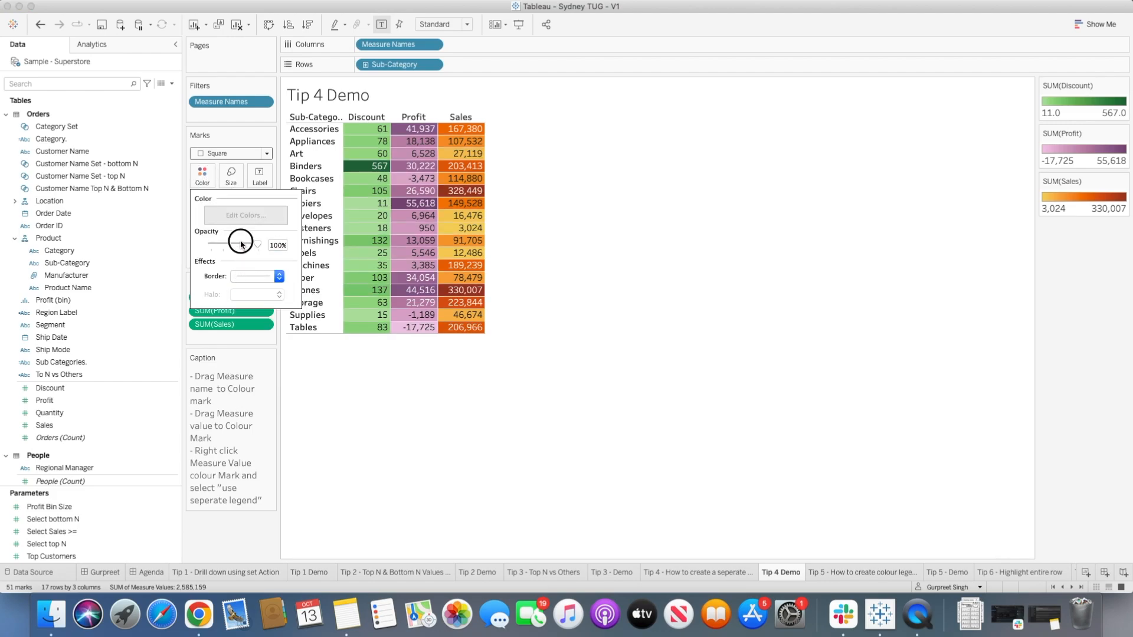
{"action": "left_click", "coordinate": [241, 244]}
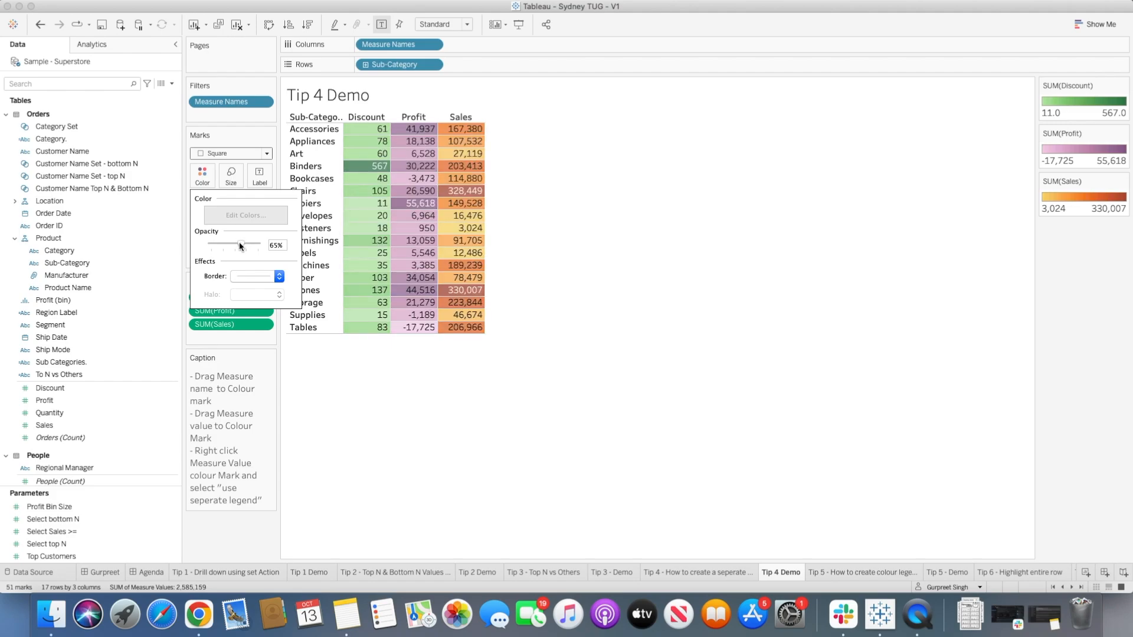
{"action": "left_click", "coordinate": [582, 302]}
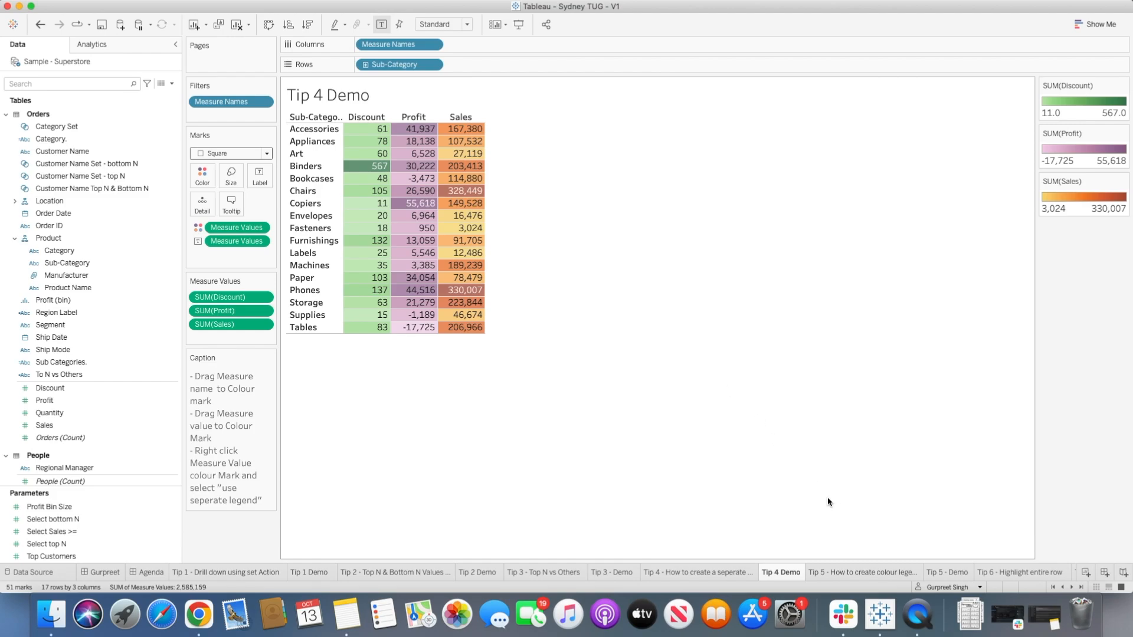
- View the Tip 5 colour legend example sheet and open the Tip 5 - Demo sheet
{"action": "left_click", "coordinate": [853, 571]}
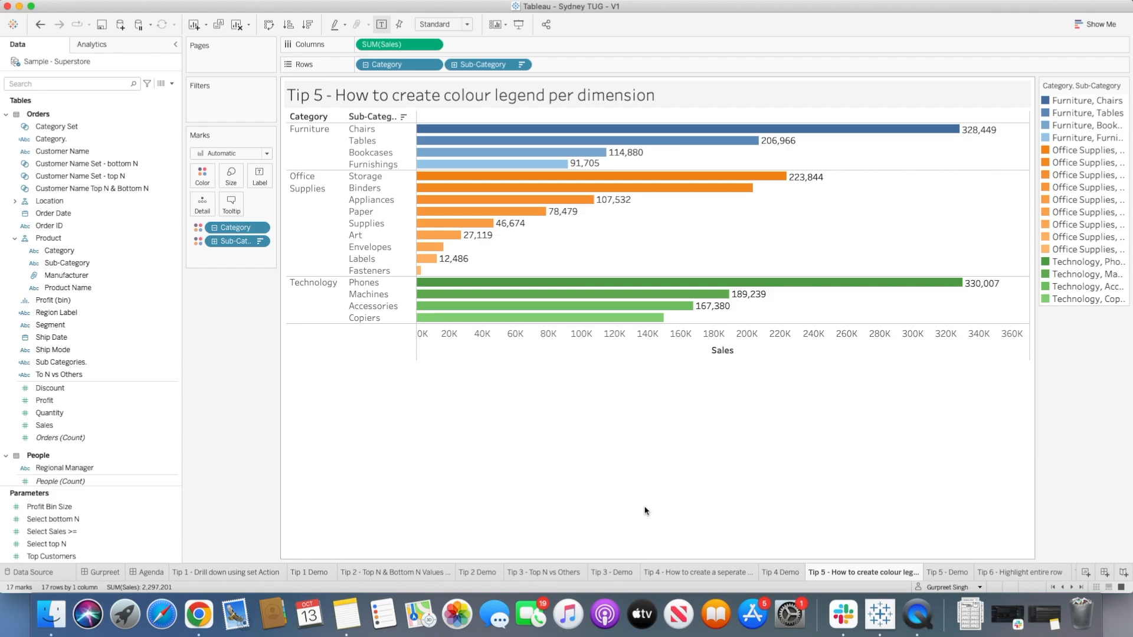
{"action": "left_click", "coordinate": [948, 572]}
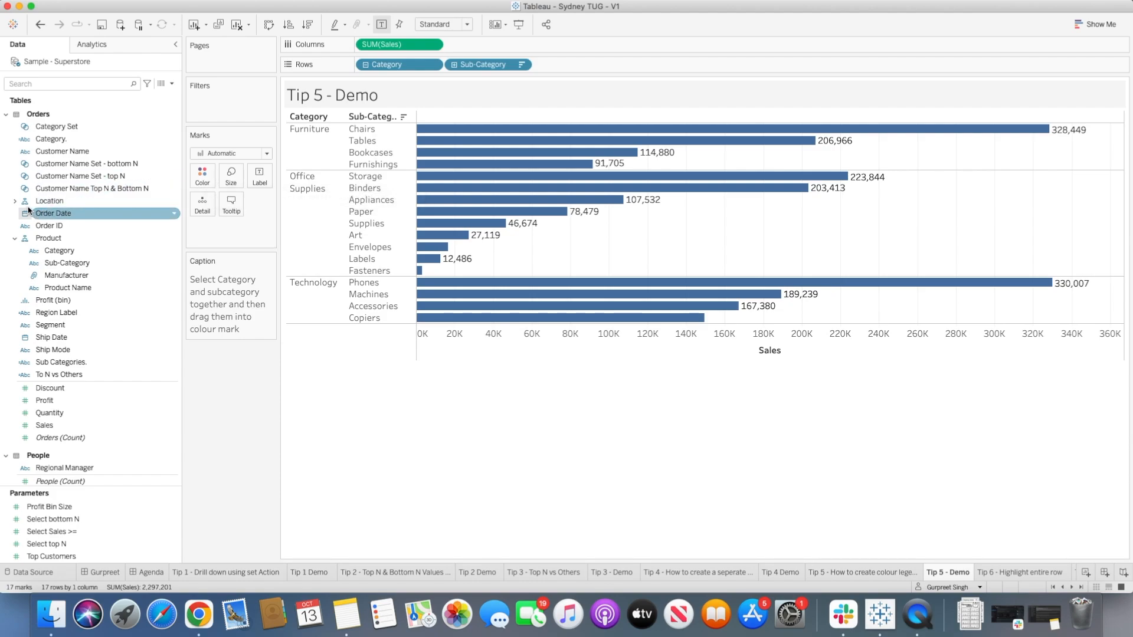
- Try colouring the bars by Category alone and by Sub-Category alone, and remove the colour field
{"action": "left_click_drag", "start_coordinate": [63, 251], "coordinate": [203, 177]}
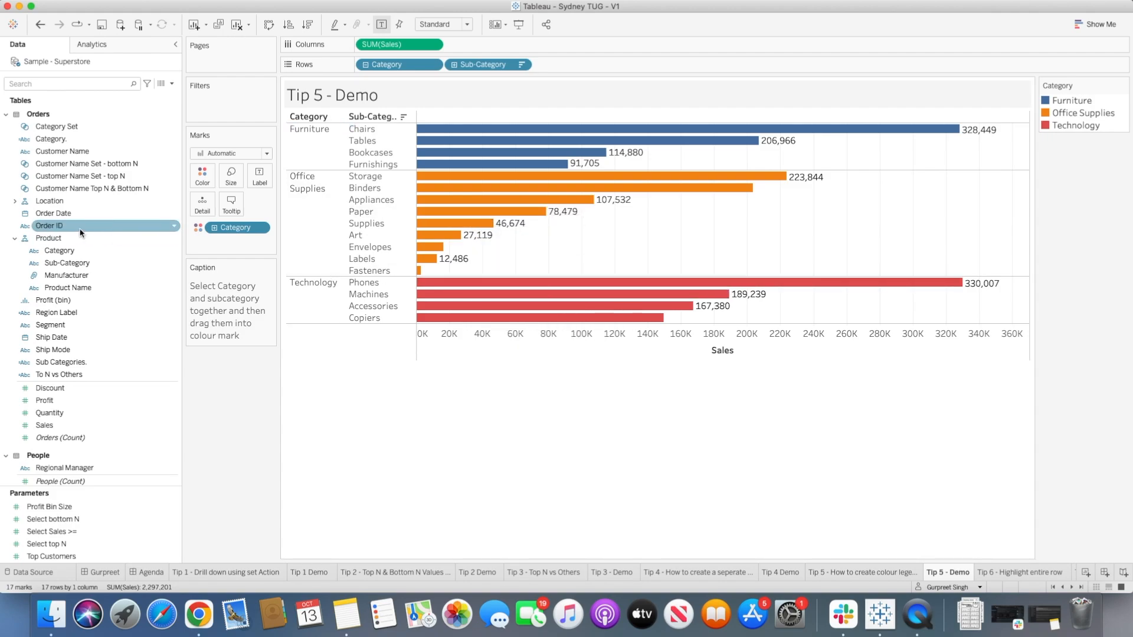
{"action": "left_click", "coordinate": [66, 263]}
{"action": "left_click_drag", "start_coordinate": [67, 271], "coordinate": [200, 180]}
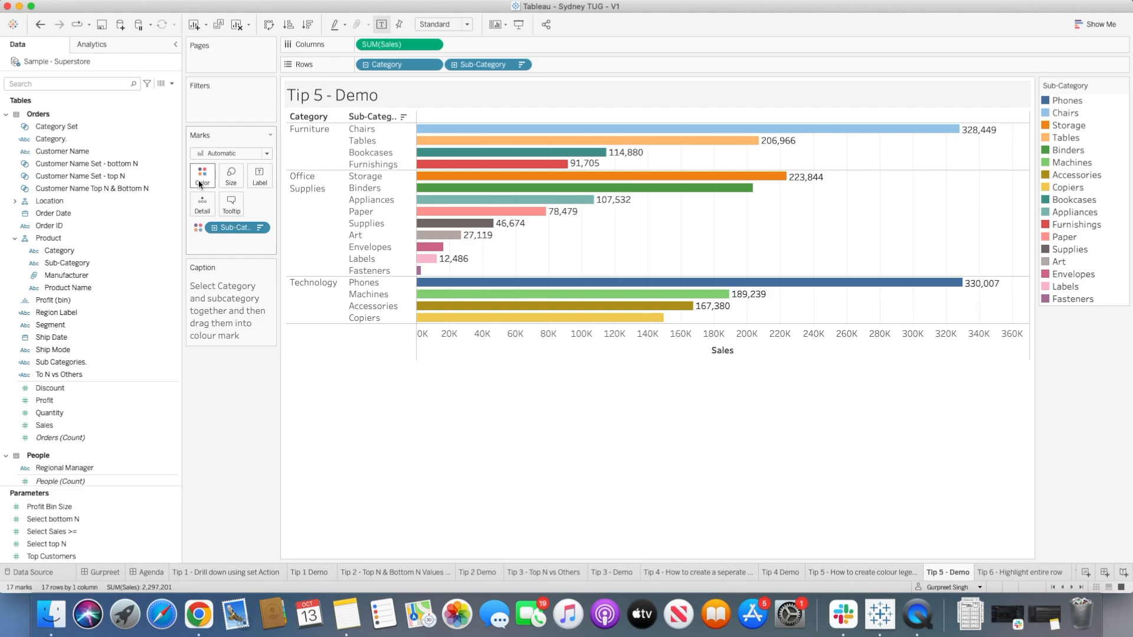
{"action": "left_click_drag", "start_coordinate": [251, 229], "coordinate": [239, 399]}
- Colour the bars by Category and Sub-Category together, adding both fields to Color at once
{"action": "left_click", "coordinate": [142, 251]}
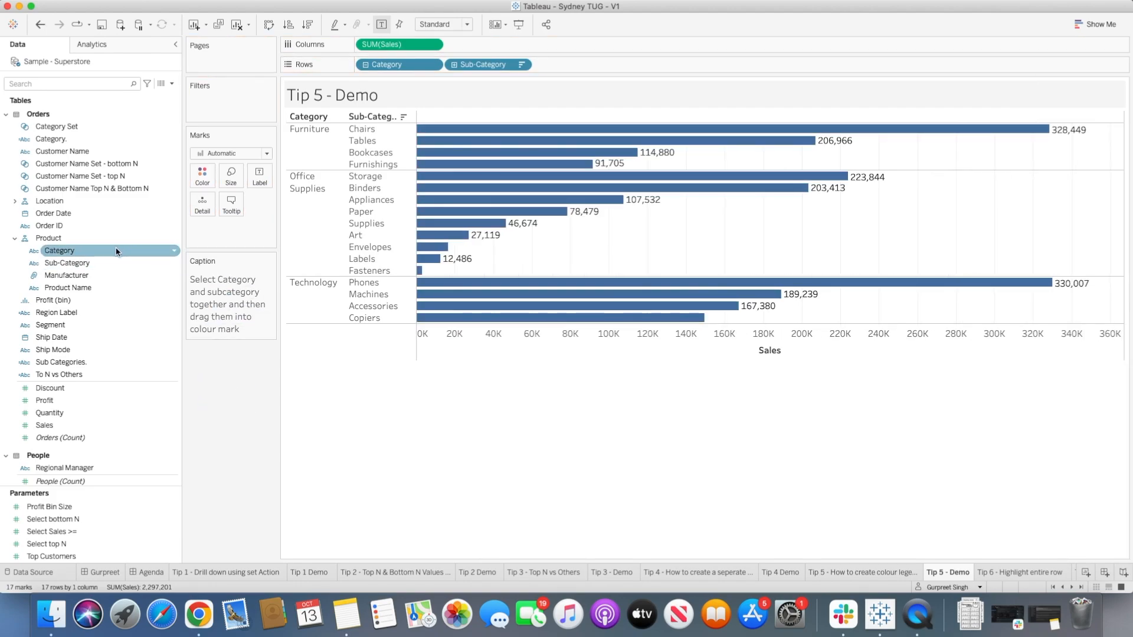
{"action": "left_click", "coordinate": [101, 264], "text": "super"}
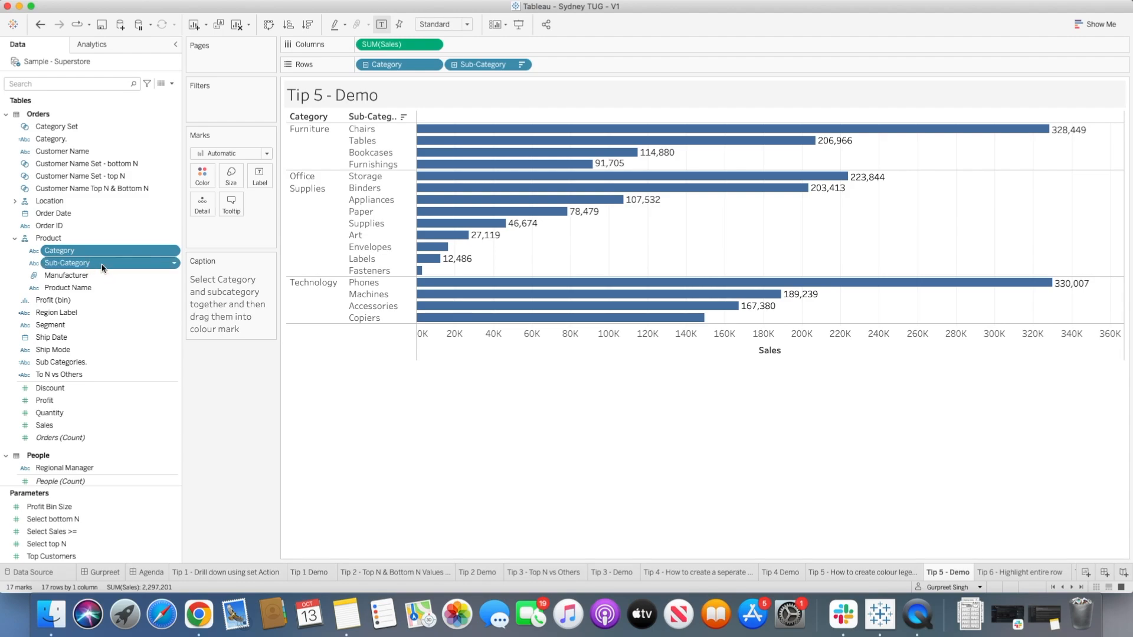
{"action": "left_click_drag", "start_coordinate": [101, 267], "coordinate": [202, 177]}
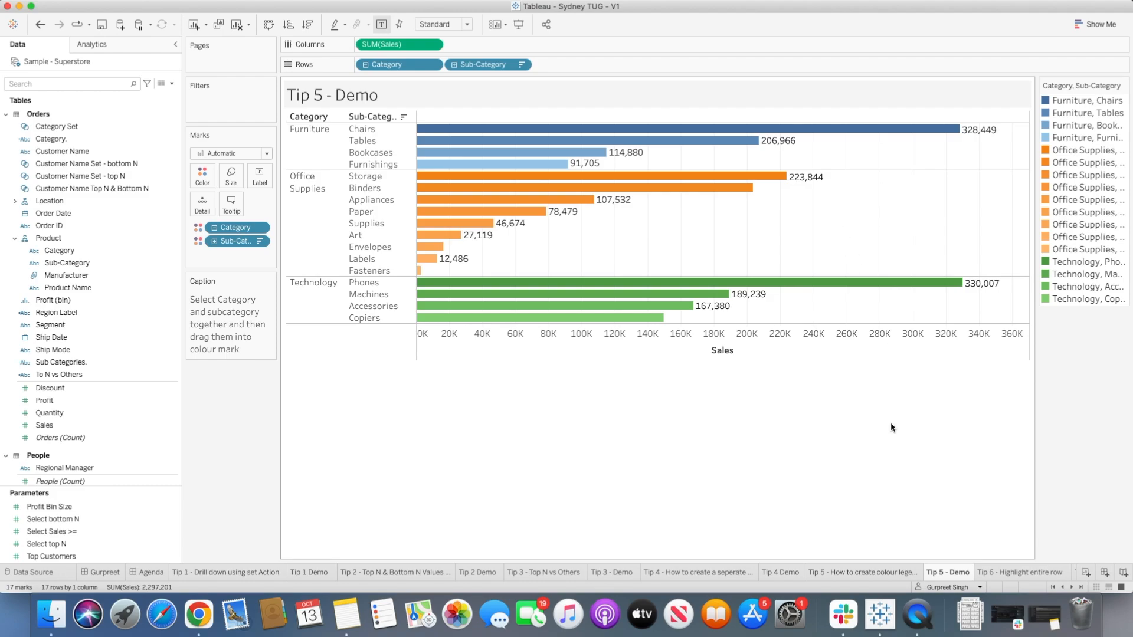
- Open the Tip 6 - Highlight entire row sheet and set the Select Sales >= parameter to 150,000
{"action": "left_click", "coordinate": [1019, 572]}
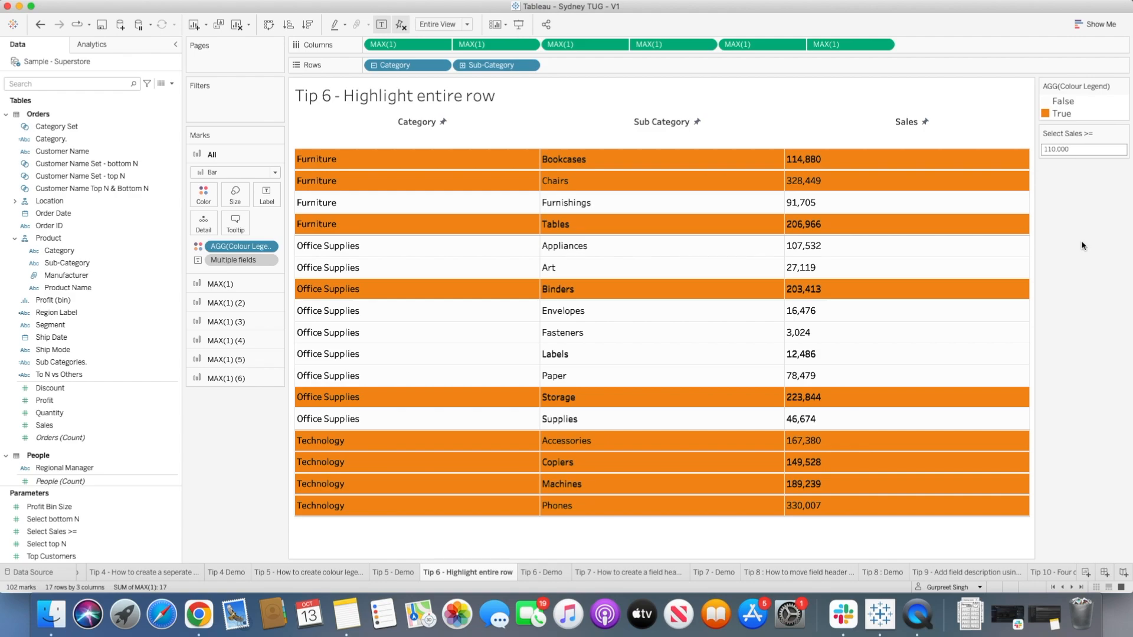
{"action": "left_click", "coordinate": [1052, 150]}
{"action": "key", "text": "Left"}
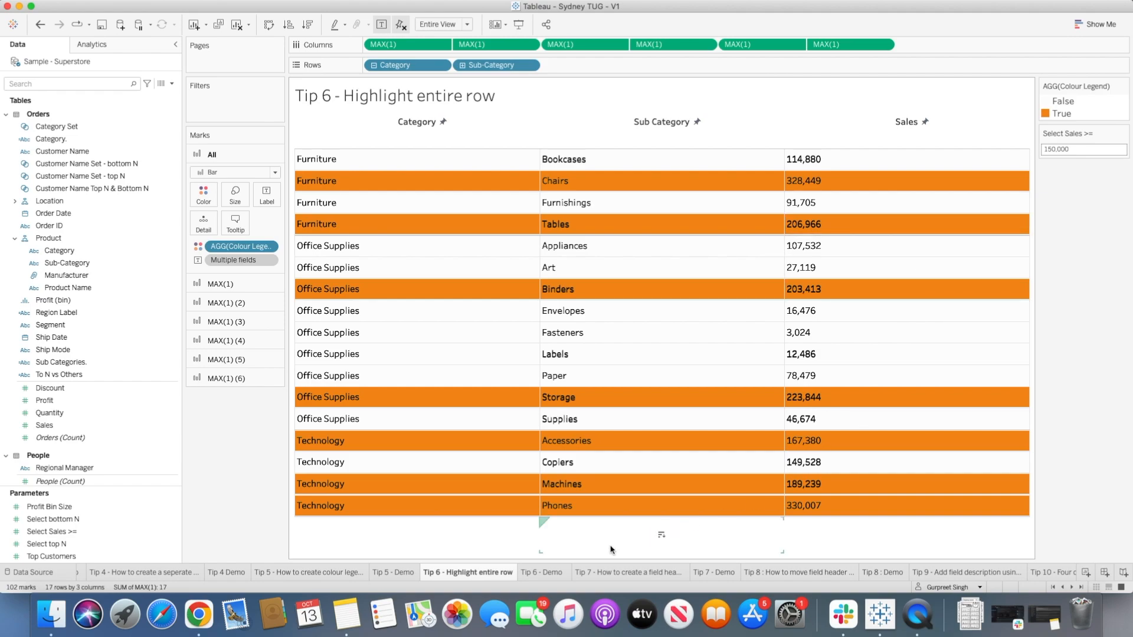
- Open the Tip 6 - Demo sheet and enlarge the table's row height and value column width
{"action": "left_click", "coordinate": [549, 572]}
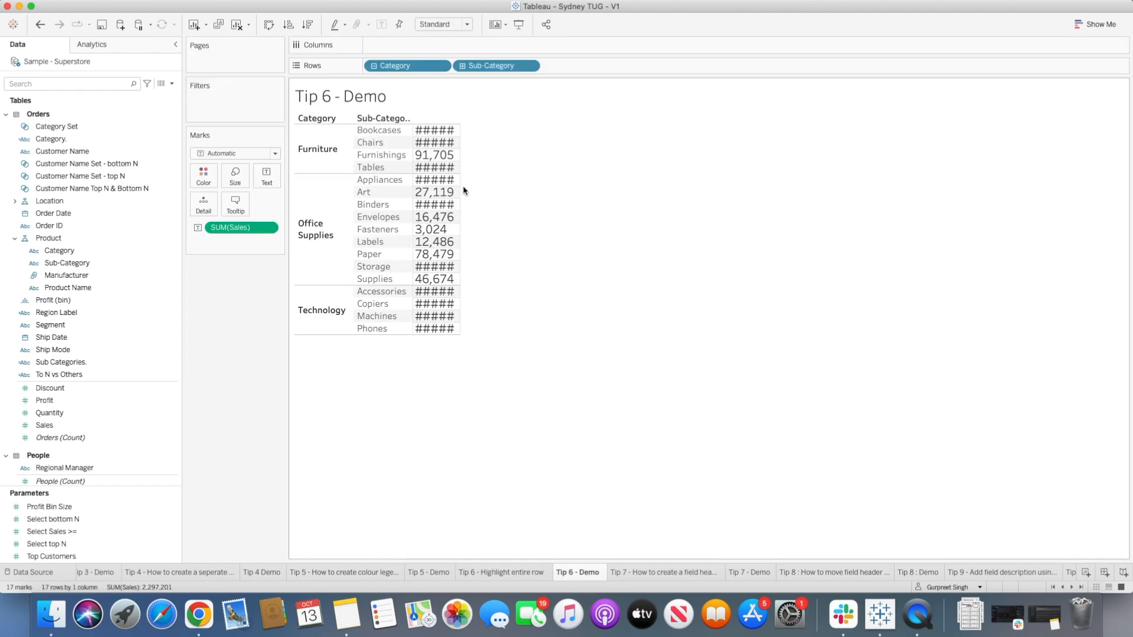
{"action": "left_click_drag", "start_coordinate": [459, 334], "coordinate": [463, 377]}
{"action": "left_click_drag", "start_coordinate": [460, 293], "coordinate": [527, 291]}
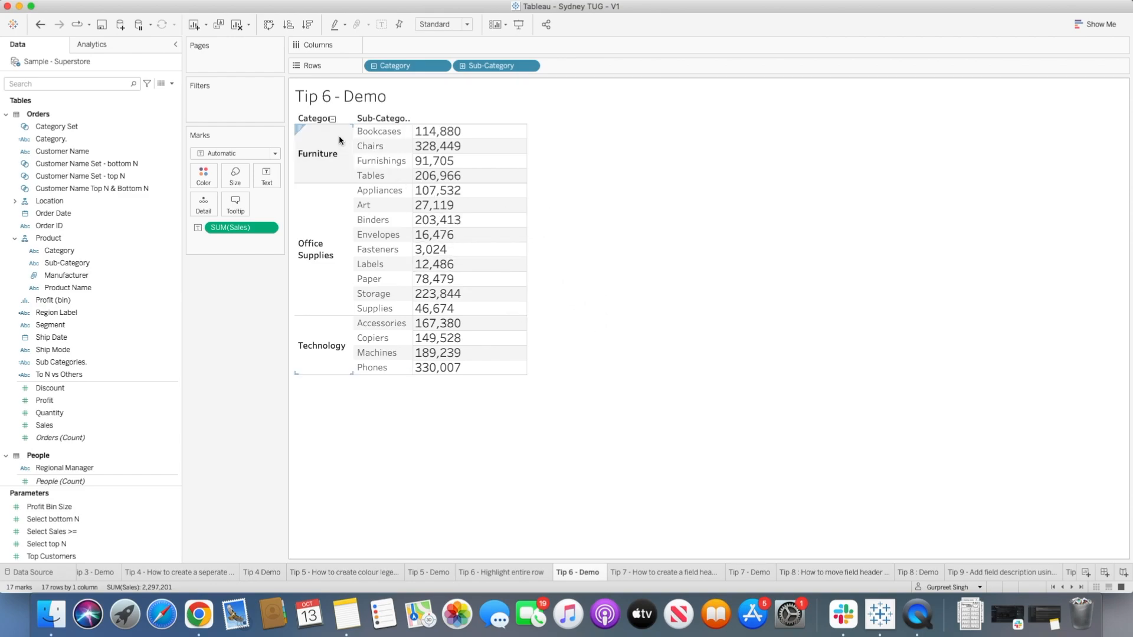
- Add an inline calculation of 1 to Columns and set its aggregation to Maximum
{"action": "mouse_move", "coordinate": [479, 136]}
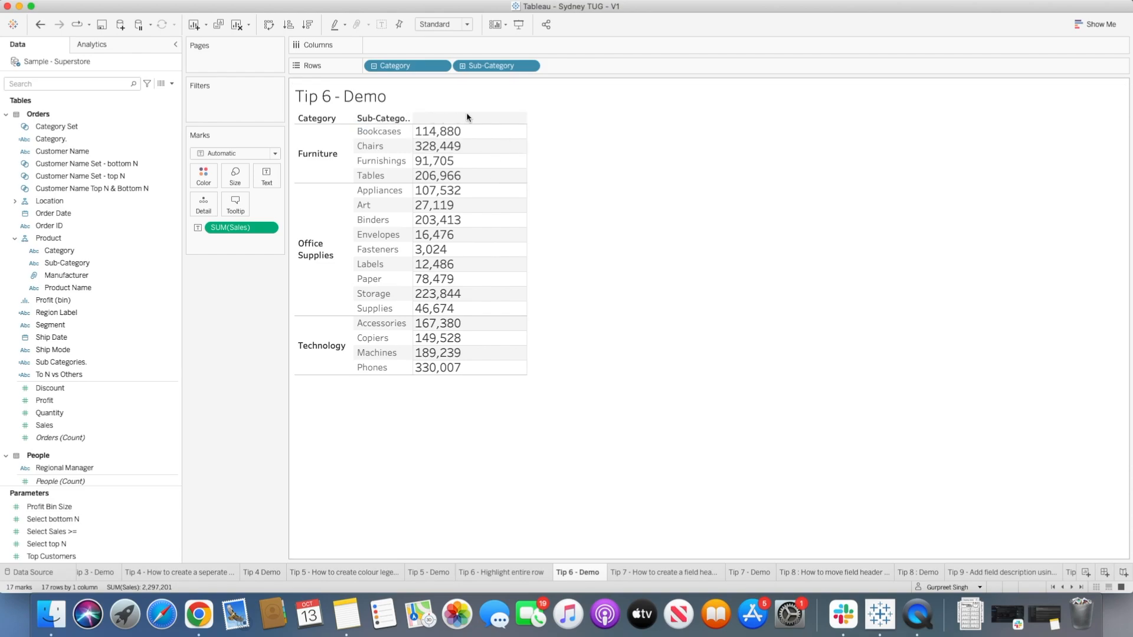
{"action": "double_click", "coordinate": [404, 46]}
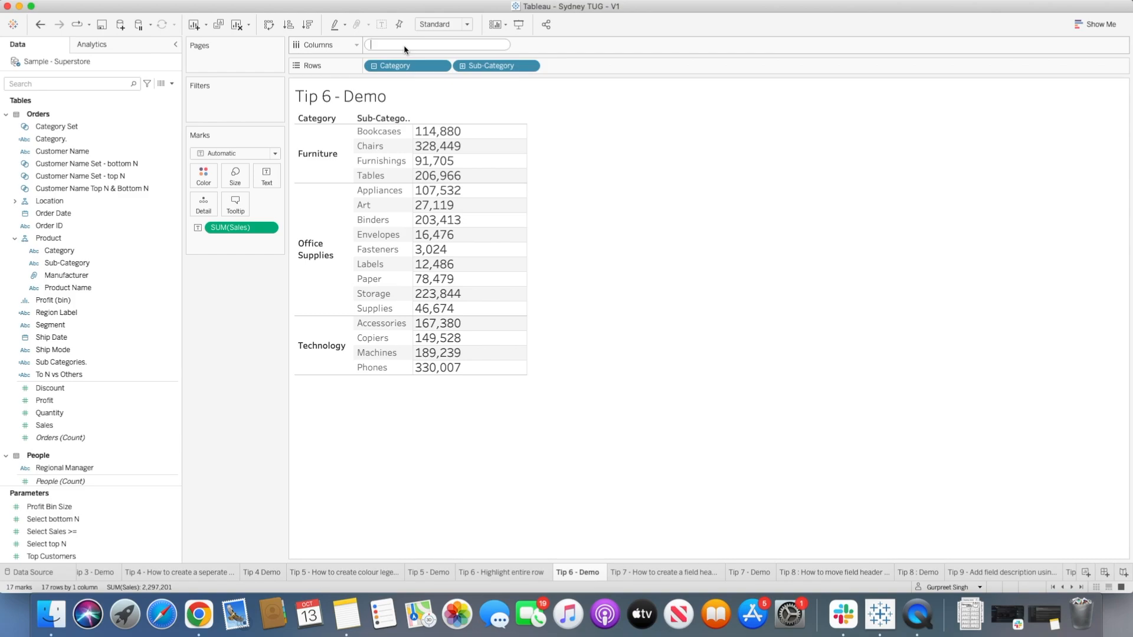
{"action": "key", "text": "Return"}
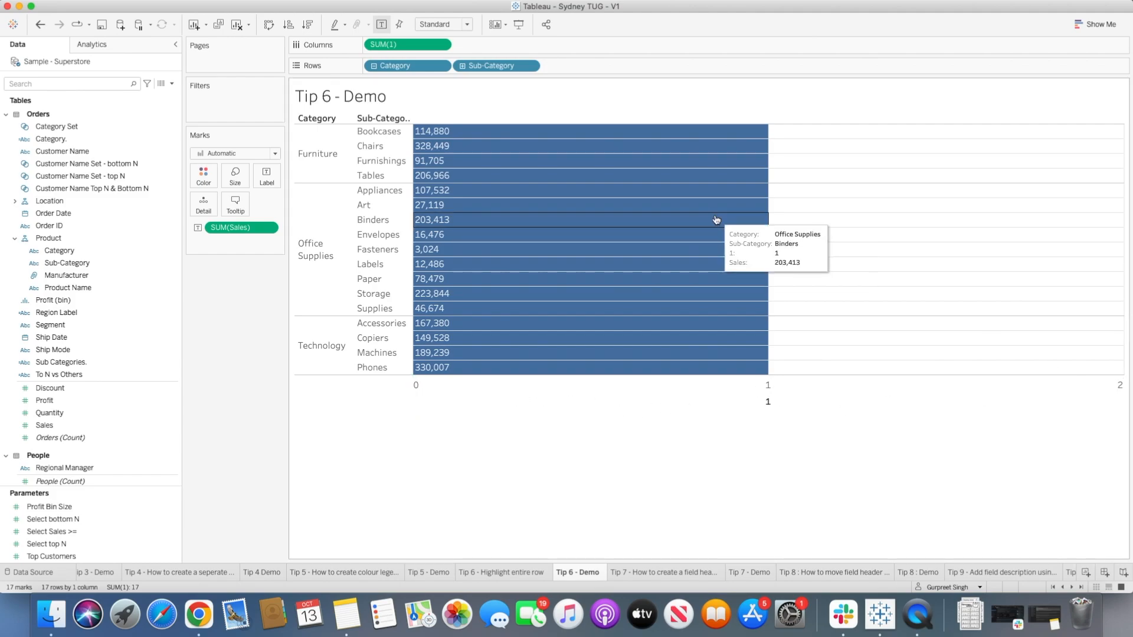
{"action": "left_click", "coordinate": [440, 47]}
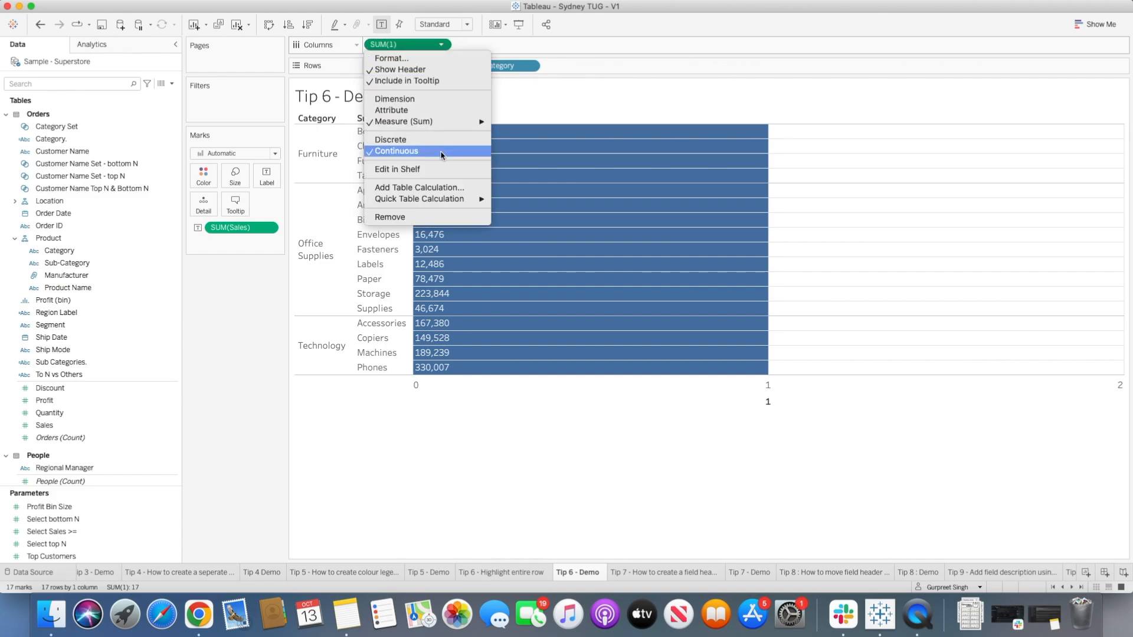
{"action": "mouse_move", "coordinate": [450, 124]}
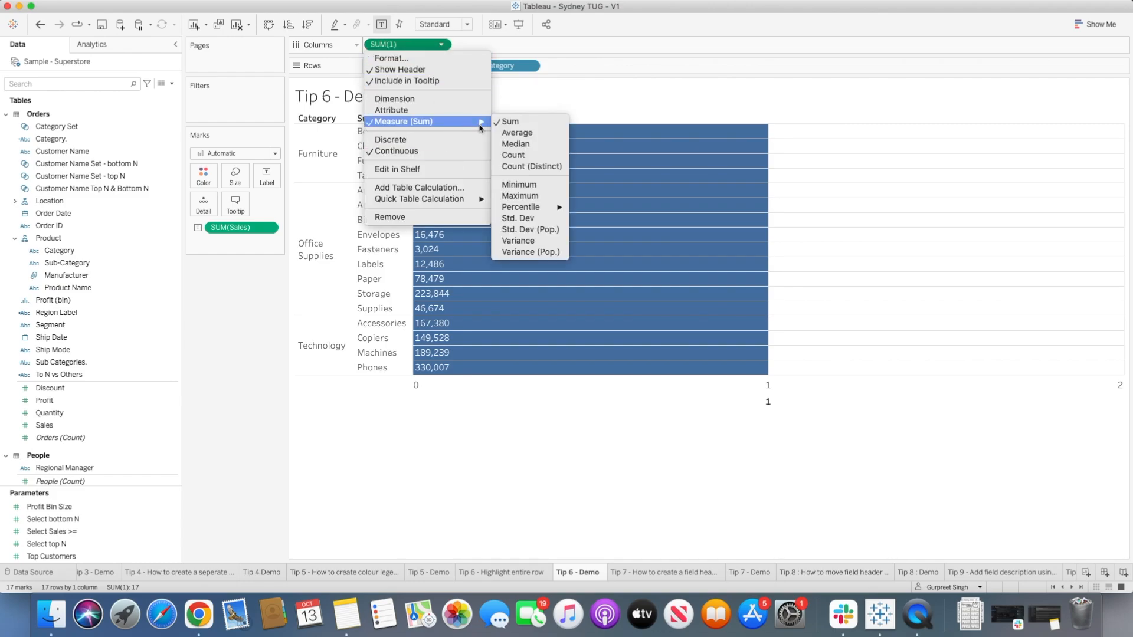
{"action": "left_click", "coordinate": [520, 196]}
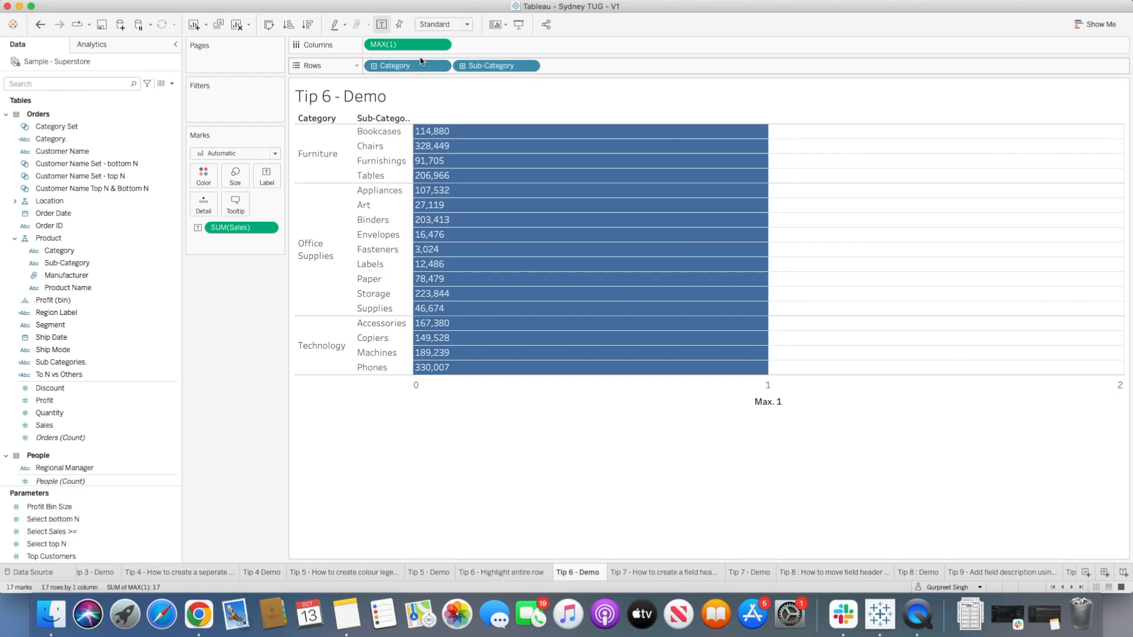
- Duplicate MAX(1) on Columns until there are three MAX(1) fields
{"action": "left_click_drag", "start_coordinate": [420, 48], "coordinate": [561, 46]}
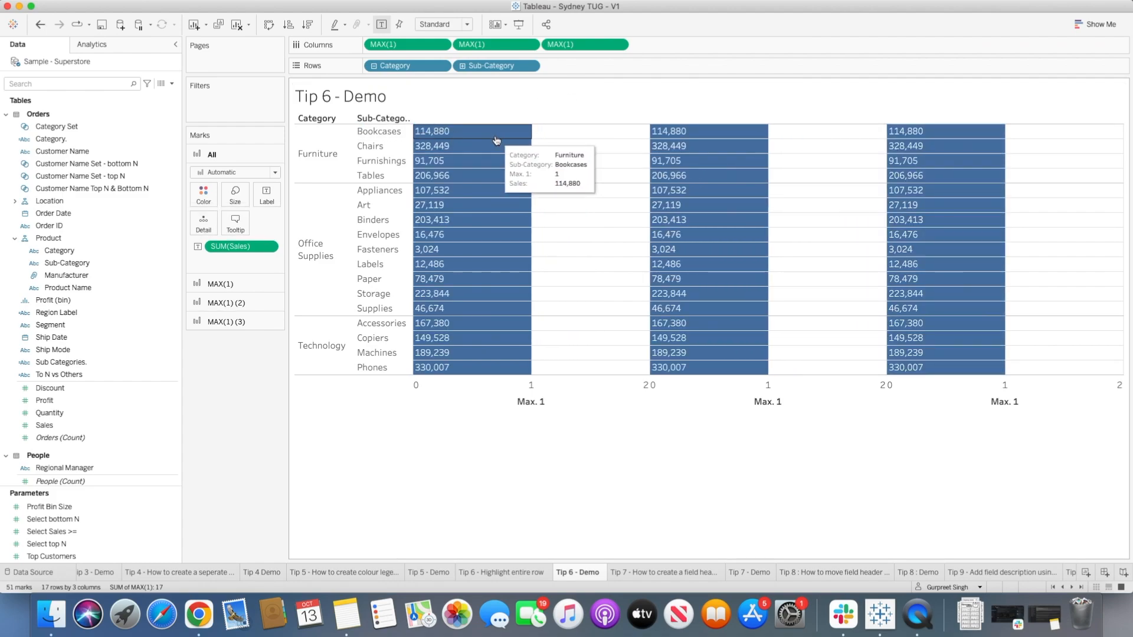
{"action": "mouse_move", "coordinate": [903, 148]}
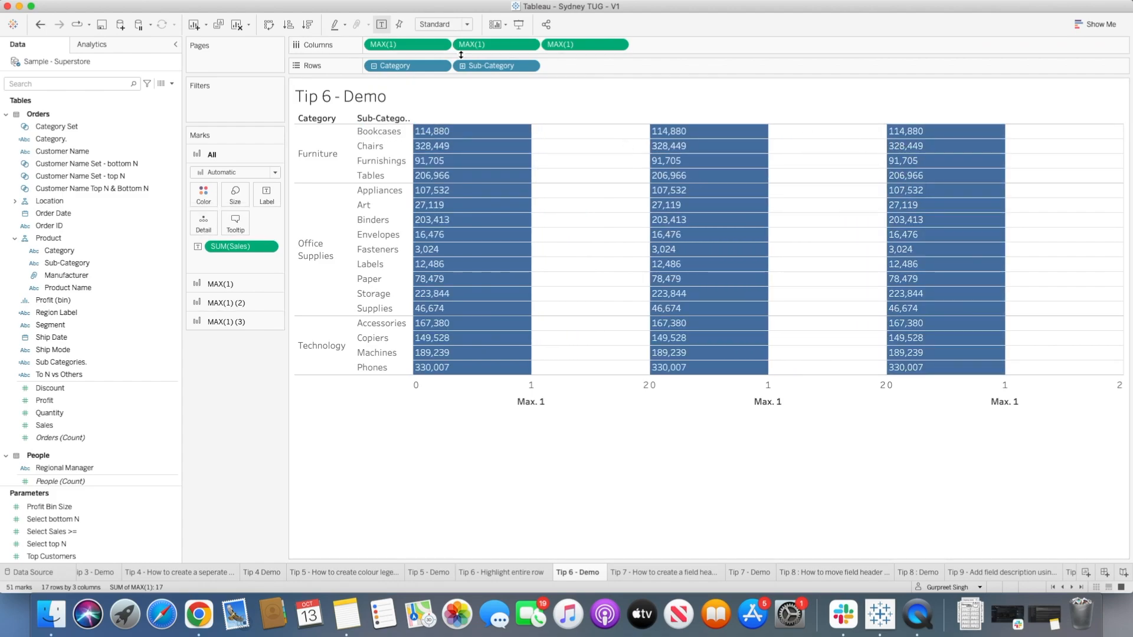
- Fix the first Max. 1 axis range from 0 to 1 and clear its title
{"action": "right_click", "coordinate": [575, 398]}
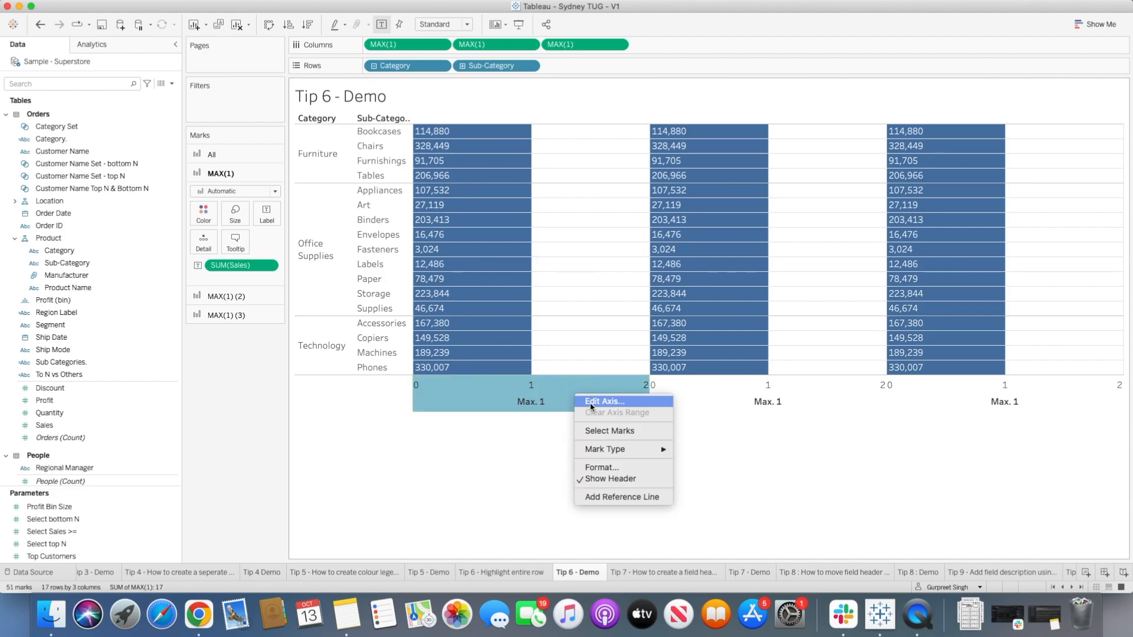
{"action": "left_click", "coordinate": [591, 403]}
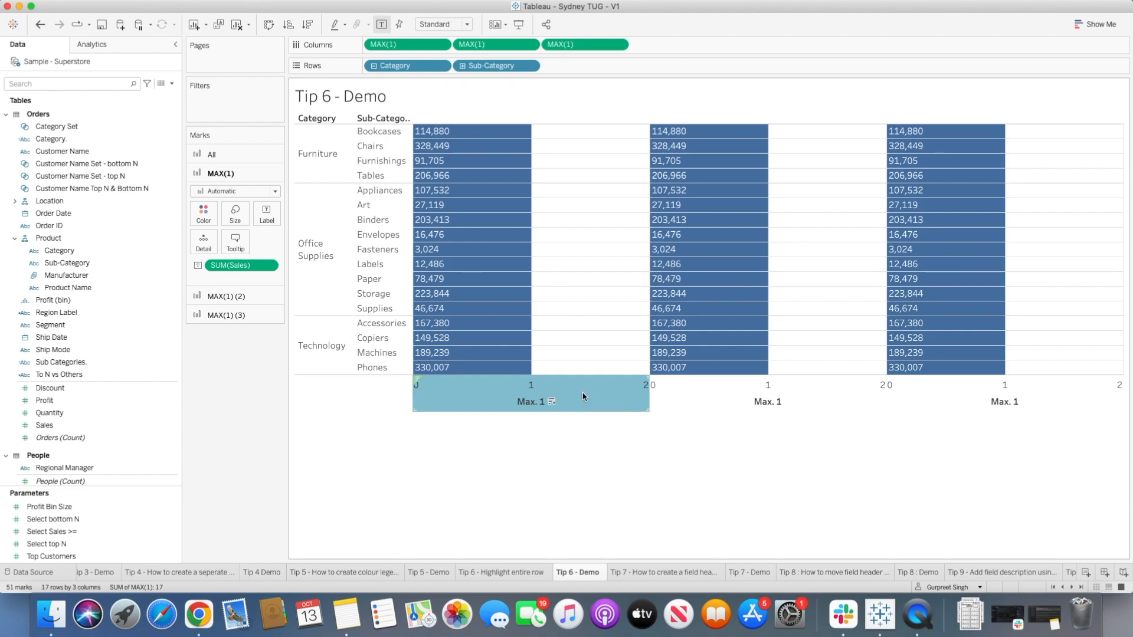
{"action": "mouse_move", "coordinate": [583, 396]}
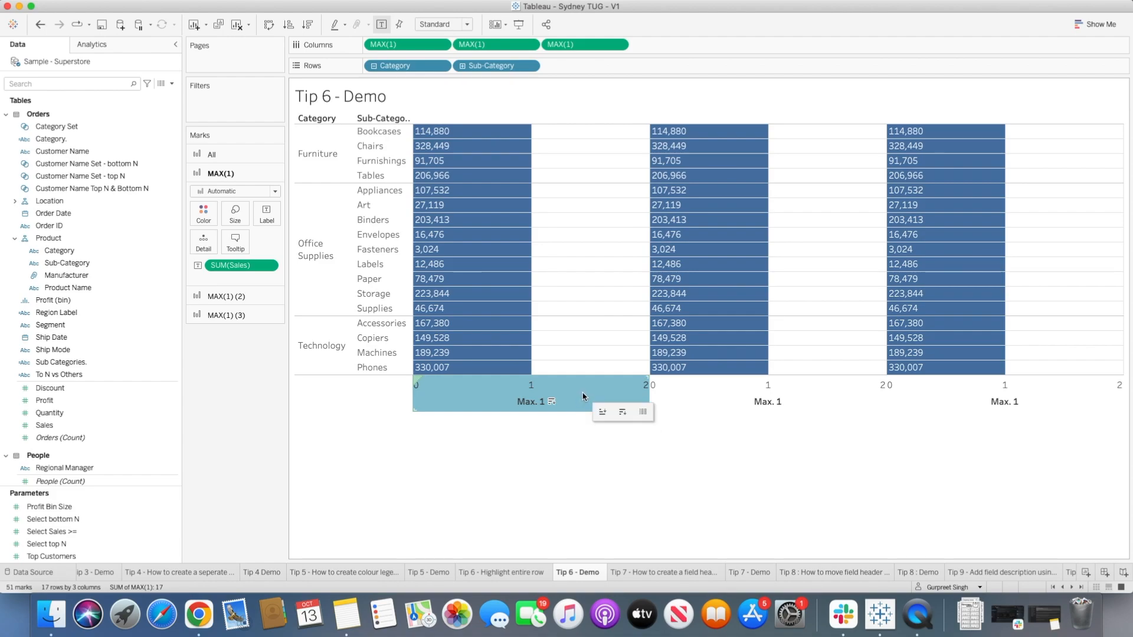
{"action": "double_click", "coordinate": [583, 395]}
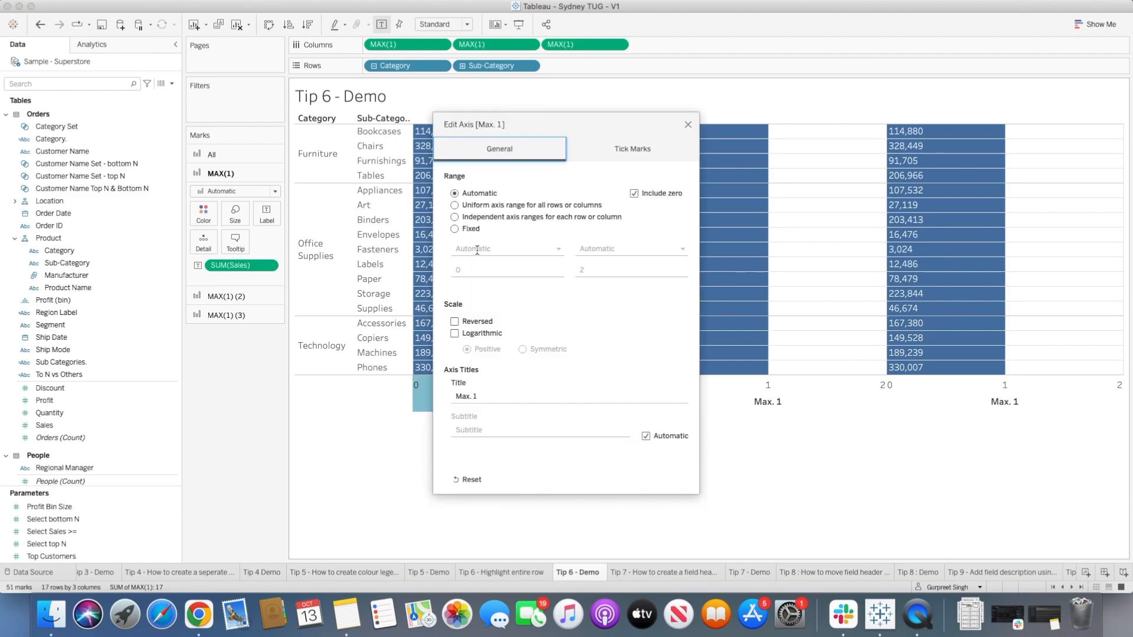
{"action": "left_click", "coordinate": [456, 229]}
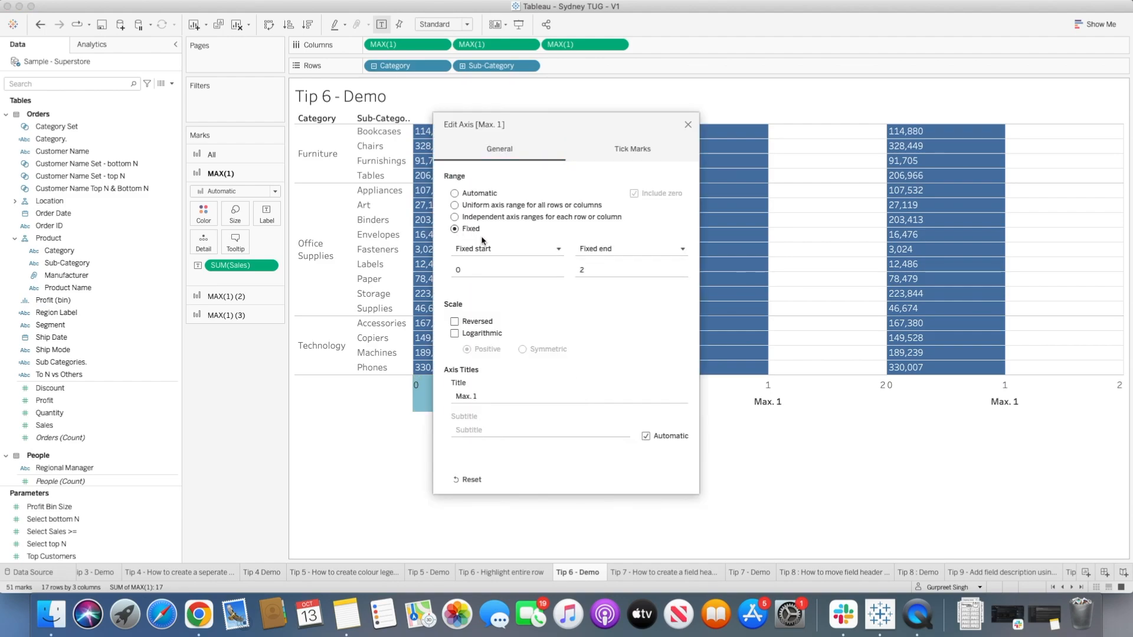
{"action": "left_click", "coordinate": [592, 271]}
{"action": "left_click", "coordinate": [477, 396]}
{"action": "key", "text": "BackSpace"}
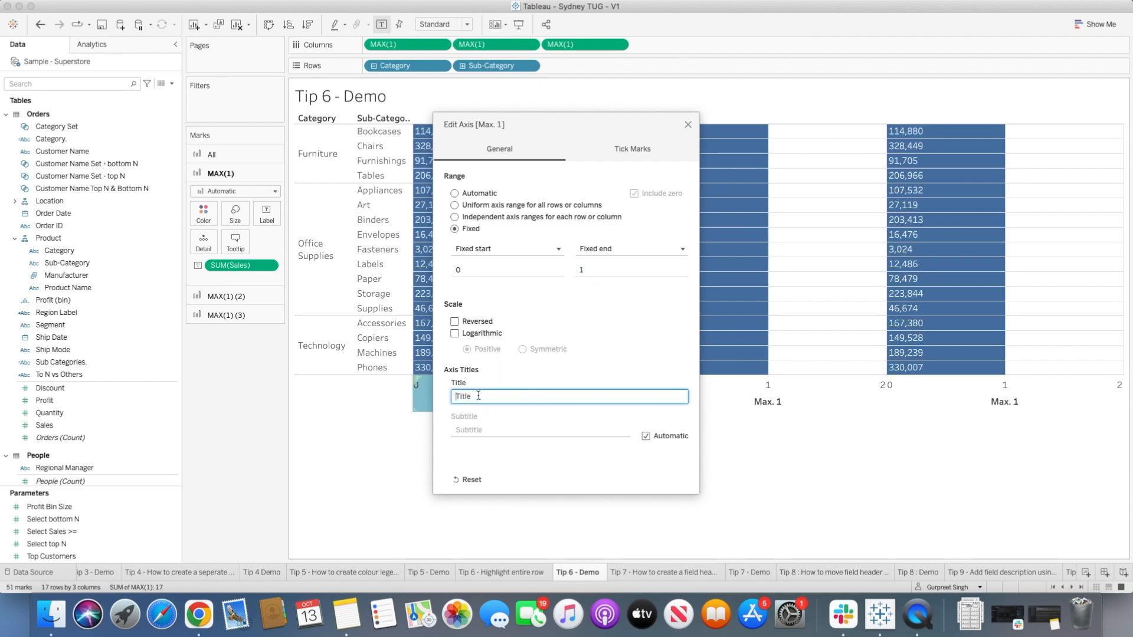
- Set the first Max. 1 axis's major and minor tick marks to None and close the axis settings
{"action": "left_click", "coordinate": [635, 154]}
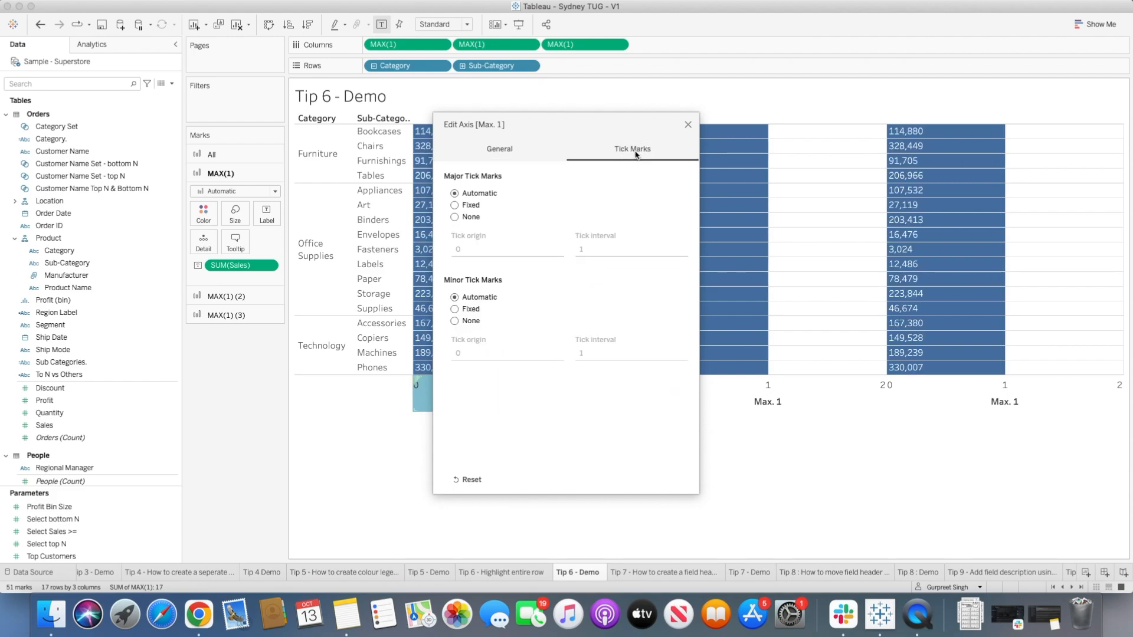
{"action": "left_click", "coordinate": [454, 217]}
{"action": "left_click", "coordinate": [455, 322]}
{"action": "left_click", "coordinate": [688, 125]}
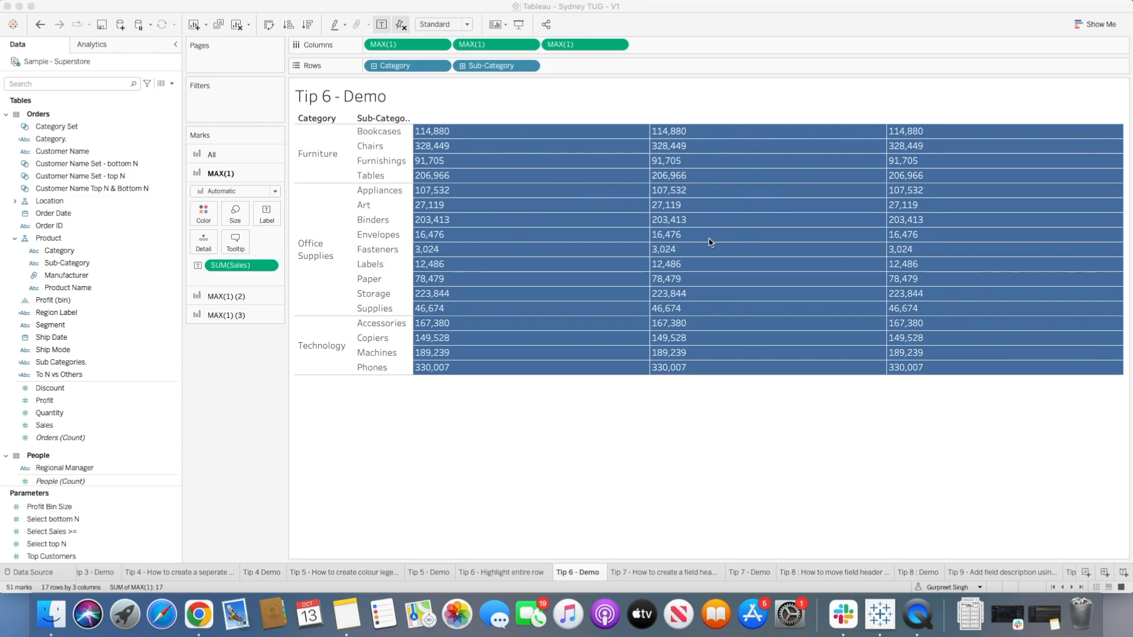
- Replace the Sales label with Category on the first MAX(1) marks card and with Sub-Category on the second
{"action": "left_click", "coordinate": [413, 47]}
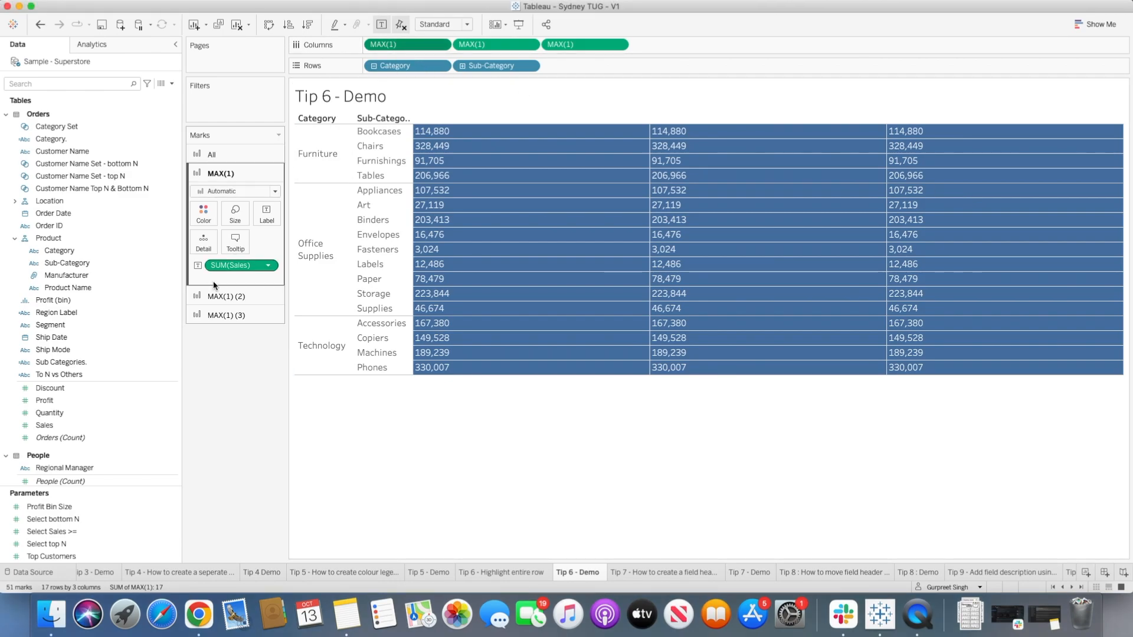
{"action": "left_click_drag", "start_coordinate": [59, 251], "coordinate": [239, 271]}
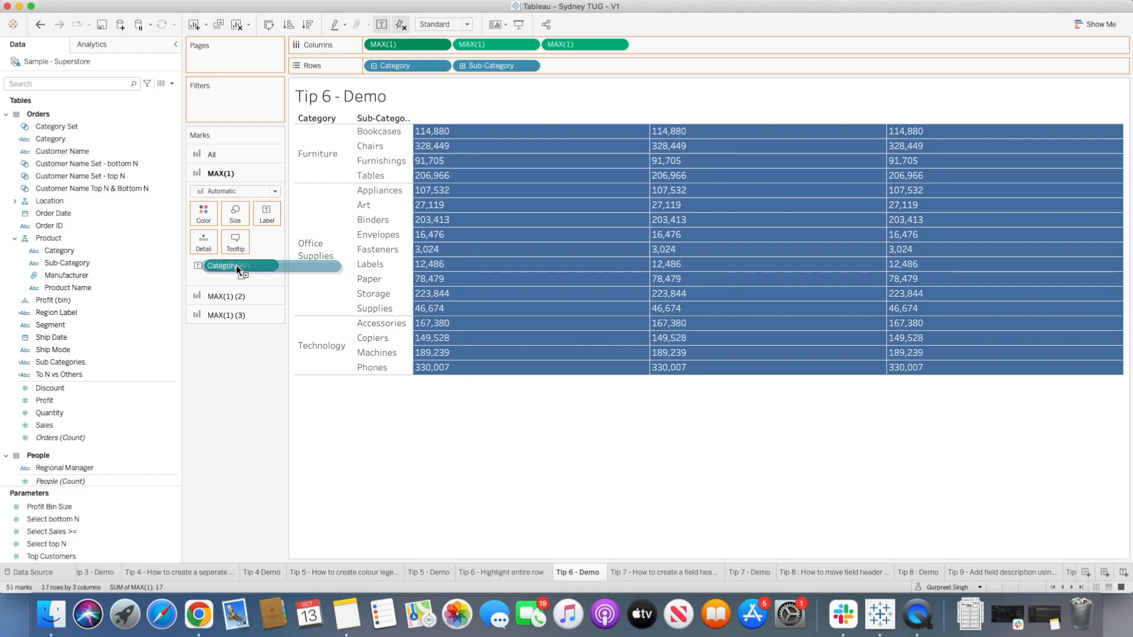
{"action": "left_click_drag", "start_coordinate": [236, 264], "coordinate": [236, 264]}
{"action": "left_click", "coordinate": [219, 298]}
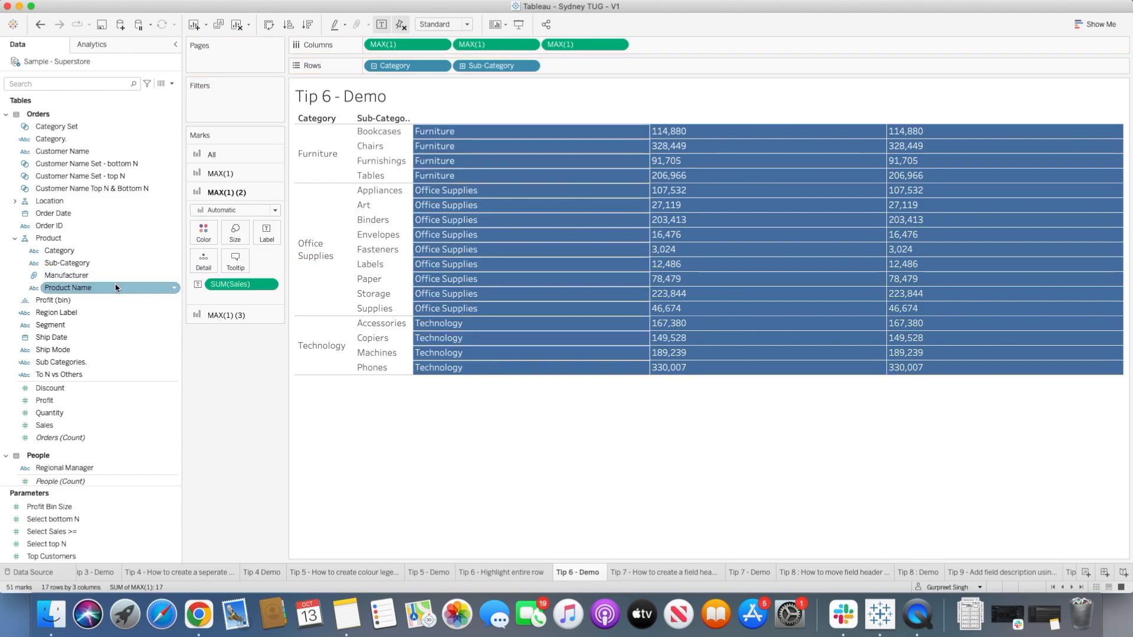
{"action": "left_click_drag", "start_coordinate": [59, 263], "coordinate": [243, 284]}
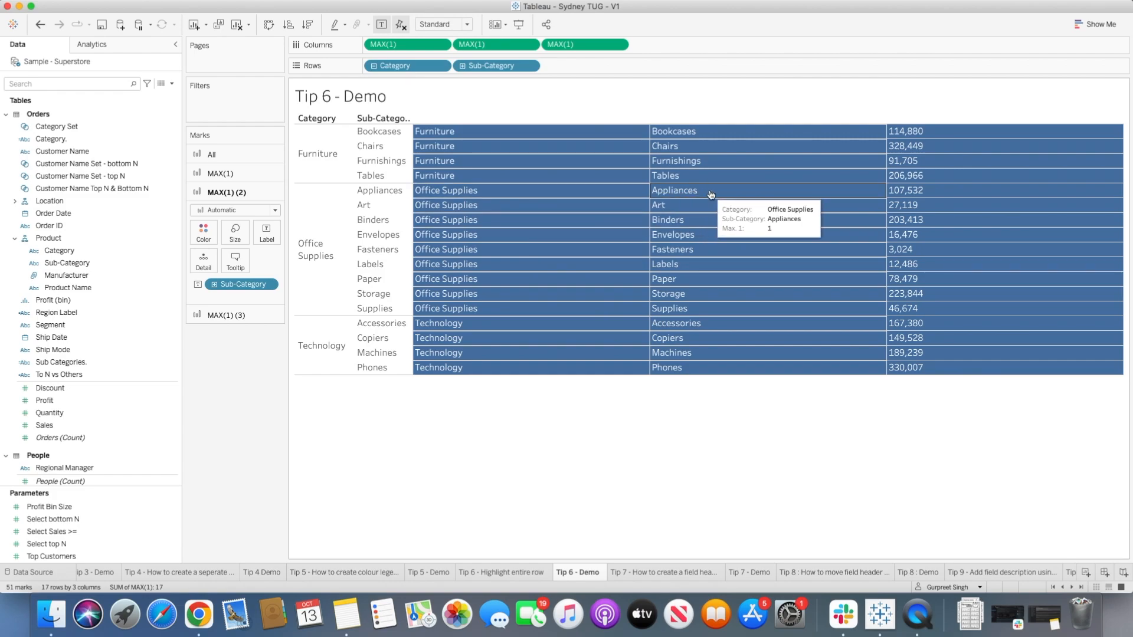
- Hide the row headers of both Category and Sub-Category in the table
{"action": "left_click", "coordinate": [441, 67]}
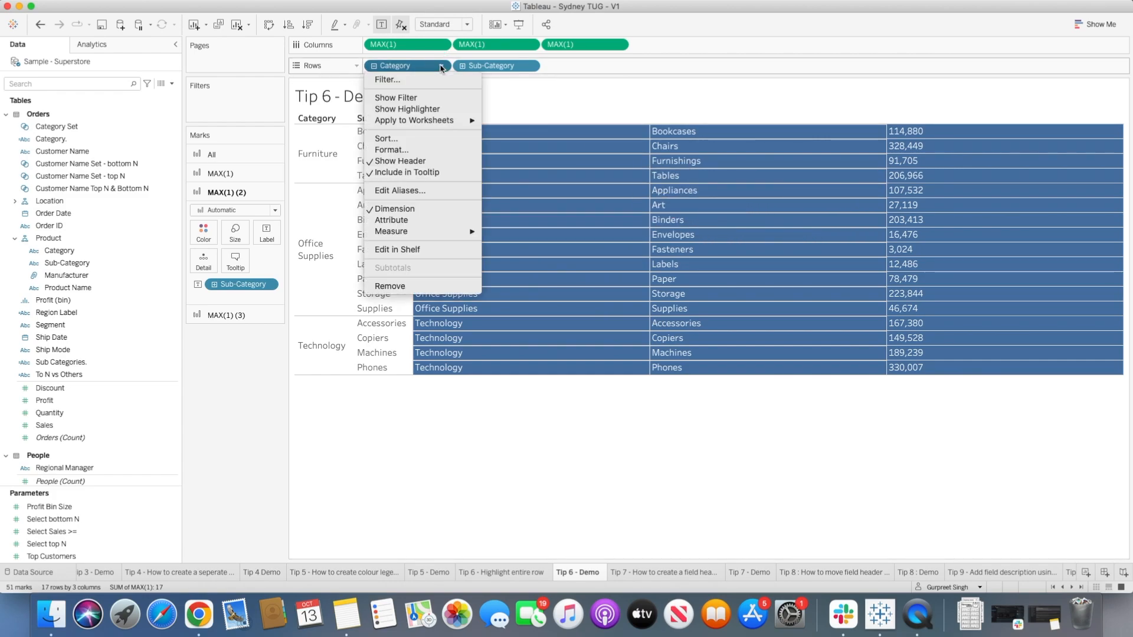
{"action": "left_click", "coordinate": [416, 160]}
{"action": "left_click", "coordinate": [533, 66]}
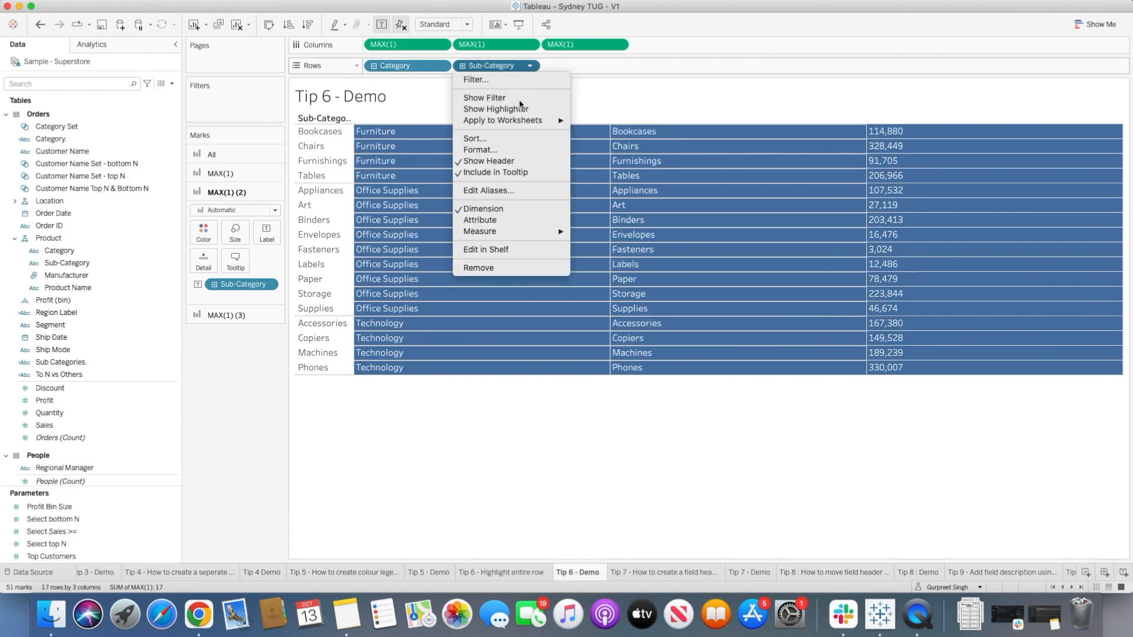
{"action": "left_click", "coordinate": [509, 164]}
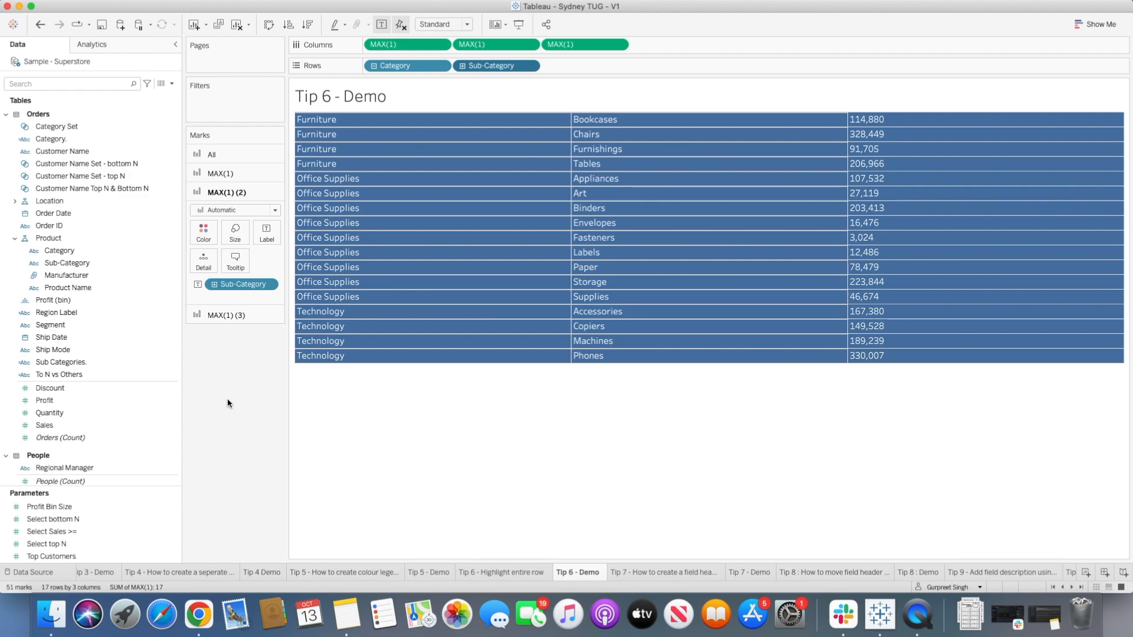
- Review the Colour Legend calculation's formula and assign the field to Color for all three MAX(1) measures
{"action": "left_click", "coordinate": [174, 400]}
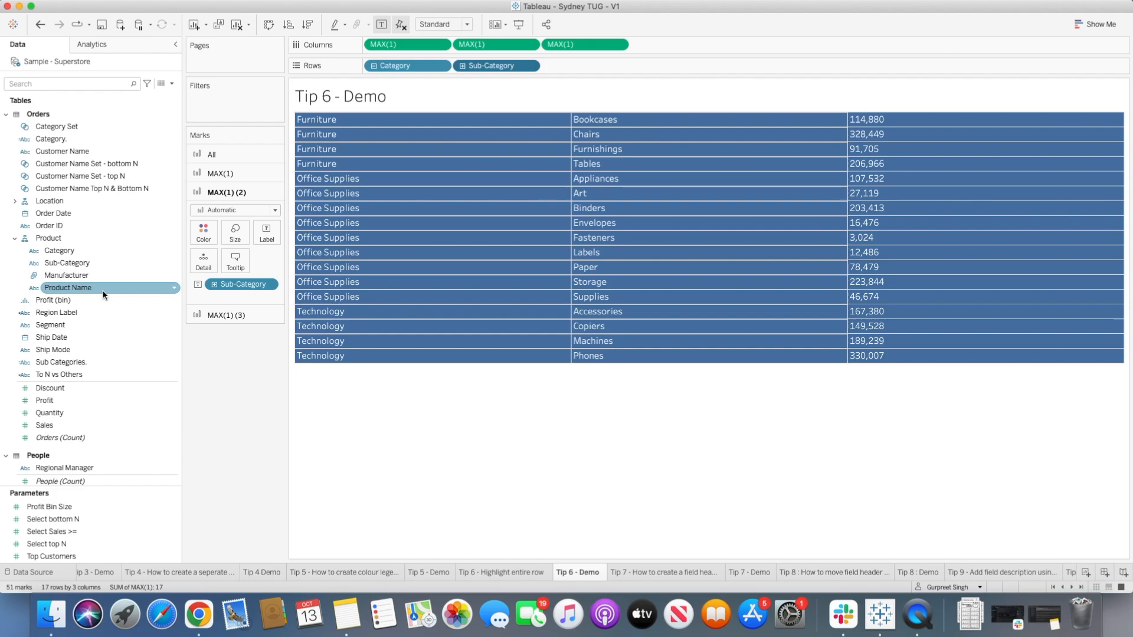
{"action": "scroll", "coordinate": [102, 295], "scroll_direction": "down", "scroll_amount": 6}
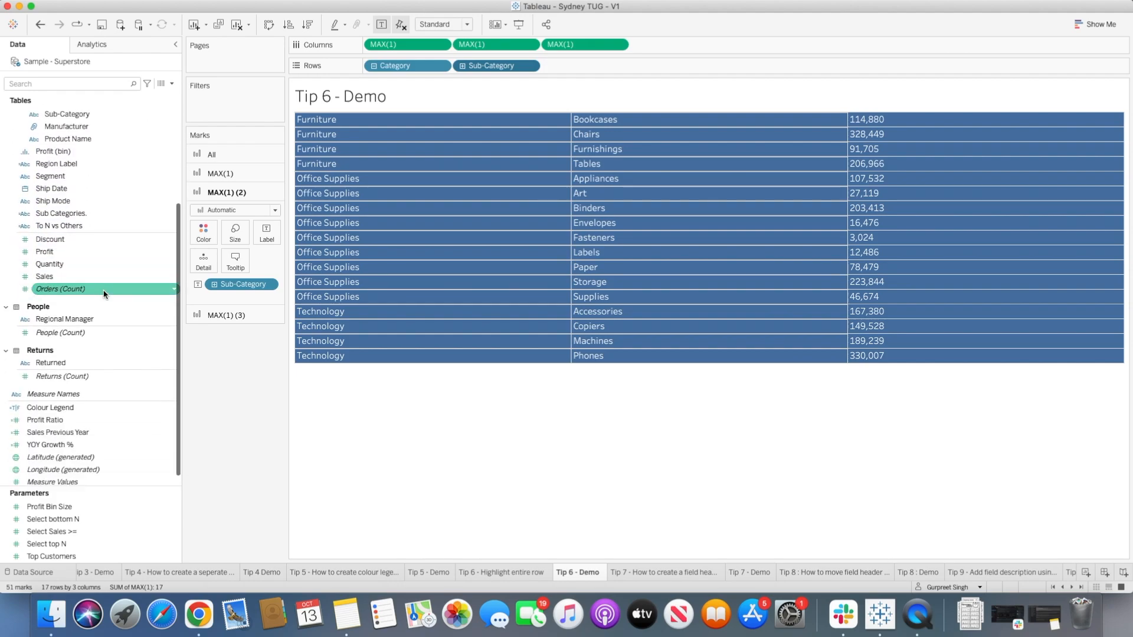
{"action": "right_click", "coordinate": [72, 409]}
{"action": "left_click", "coordinate": [100, 243]}
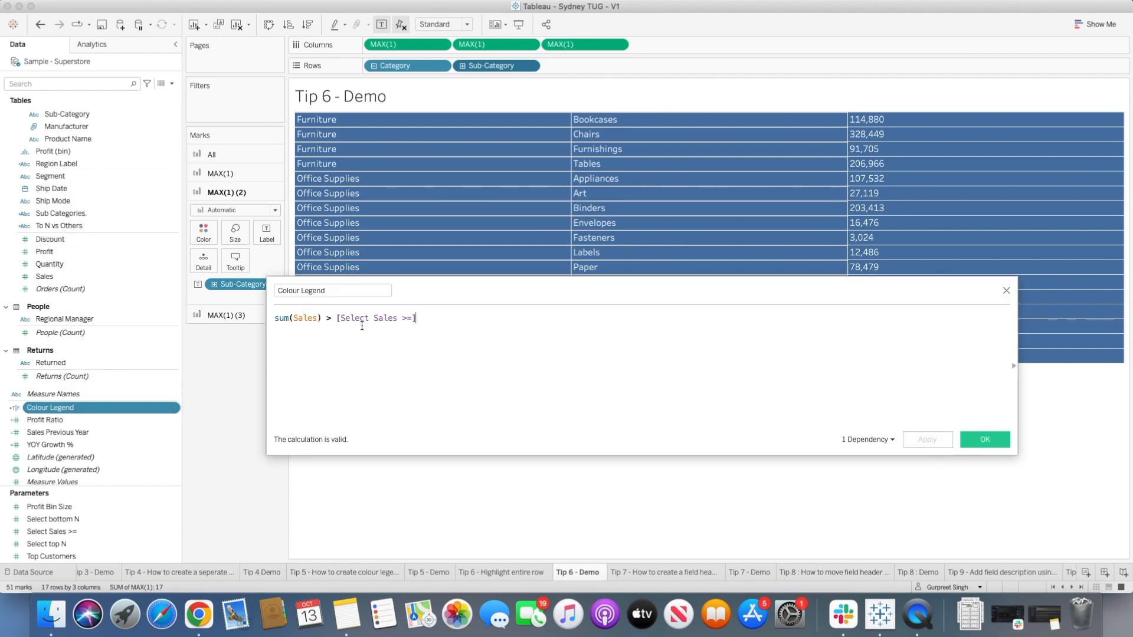
{"action": "left_click_drag", "start_coordinate": [418, 318], "coordinate": [330, 318]}
{"action": "left_click", "coordinate": [1003, 439]}
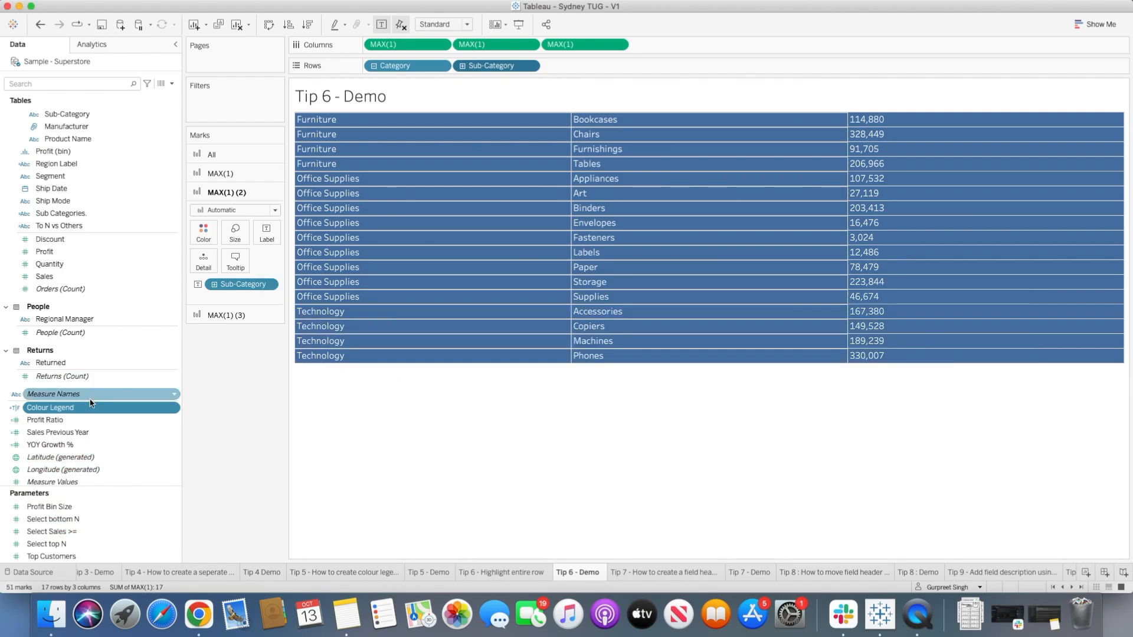
{"action": "left_click_drag", "start_coordinate": [93, 403], "coordinate": [214, 197]}
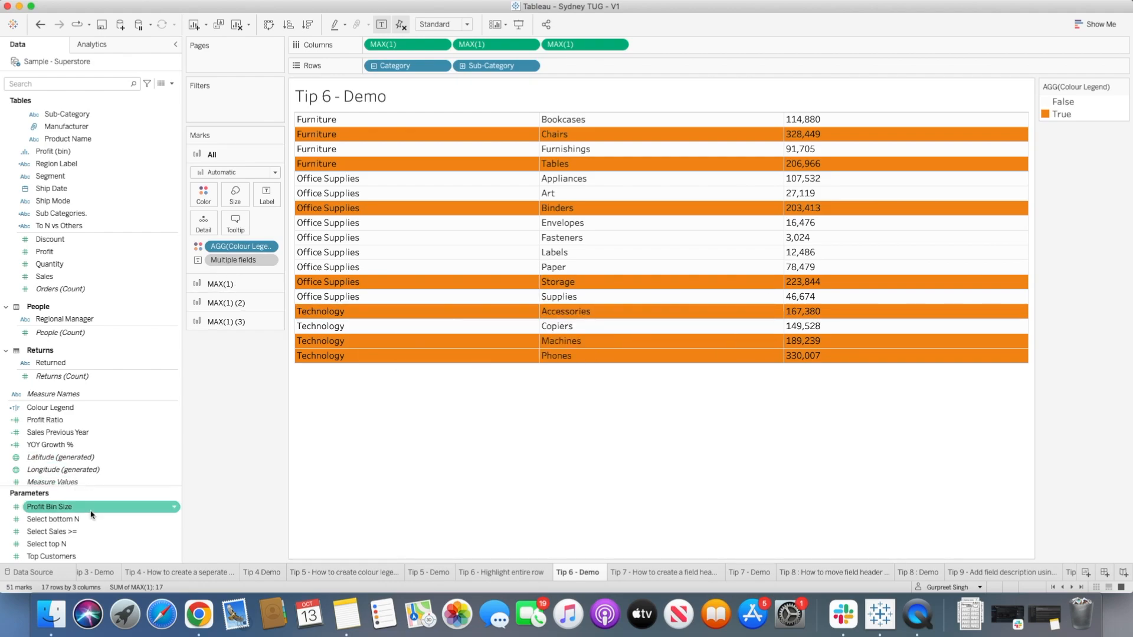
- Show the Select Sales >= parameter control beside the table and set its value to 110,000
{"action": "right_click", "coordinate": [61, 531]}
{"action": "left_click", "coordinate": [97, 343]}
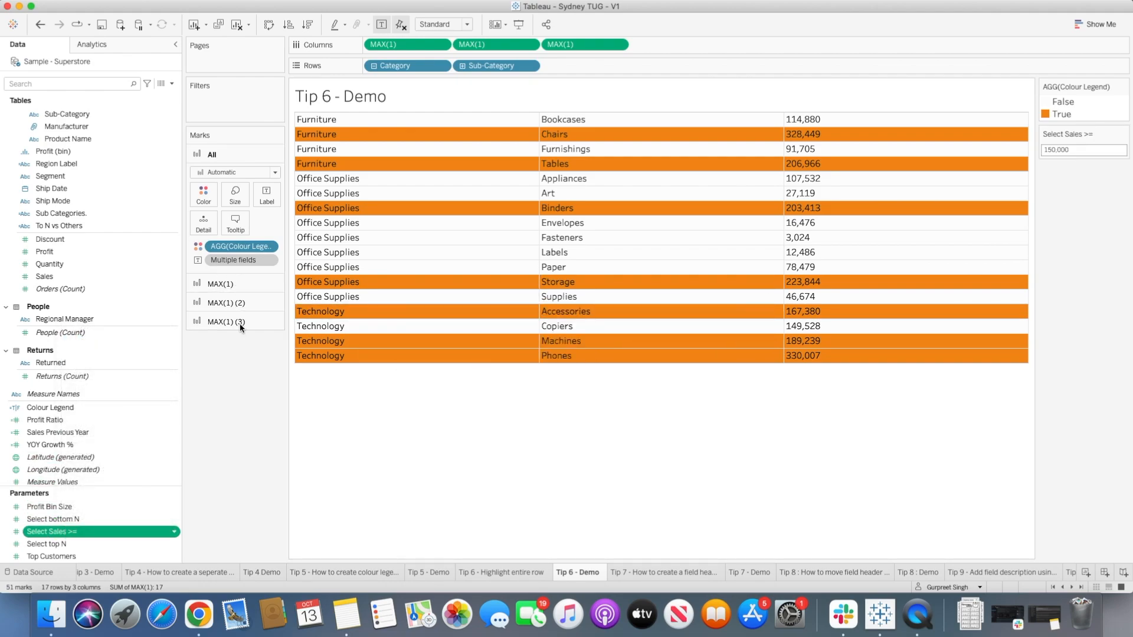
{"action": "double_click", "coordinate": [1053, 150]}
{"action": "type", "text": "11"}
{"action": "key", "text": "Return"}
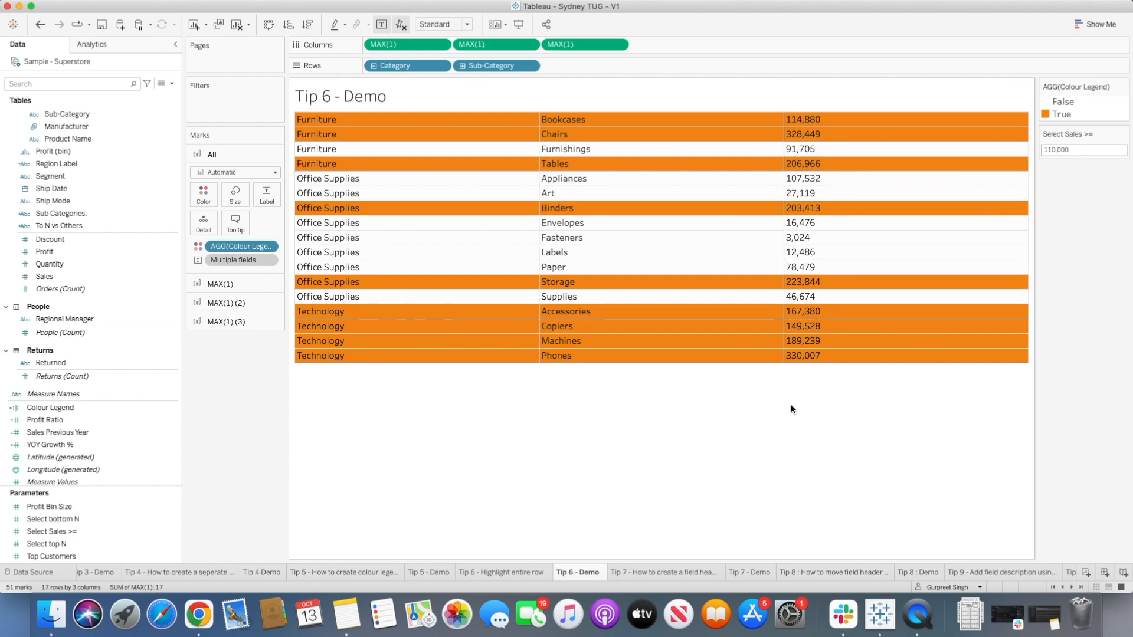
- View the finished Tip 7 example sheet on single-measure headers and go to the Tip 7 - Demo sheet
{"action": "left_click", "coordinate": [654, 572]}
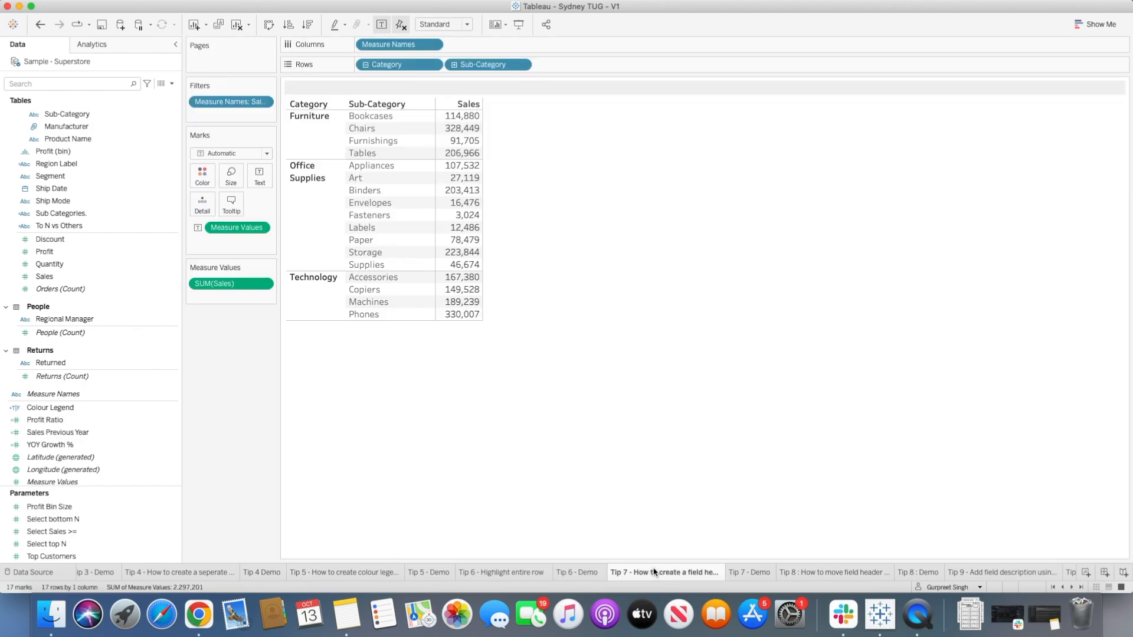
{"action": "mouse_move", "coordinate": [653, 572]}
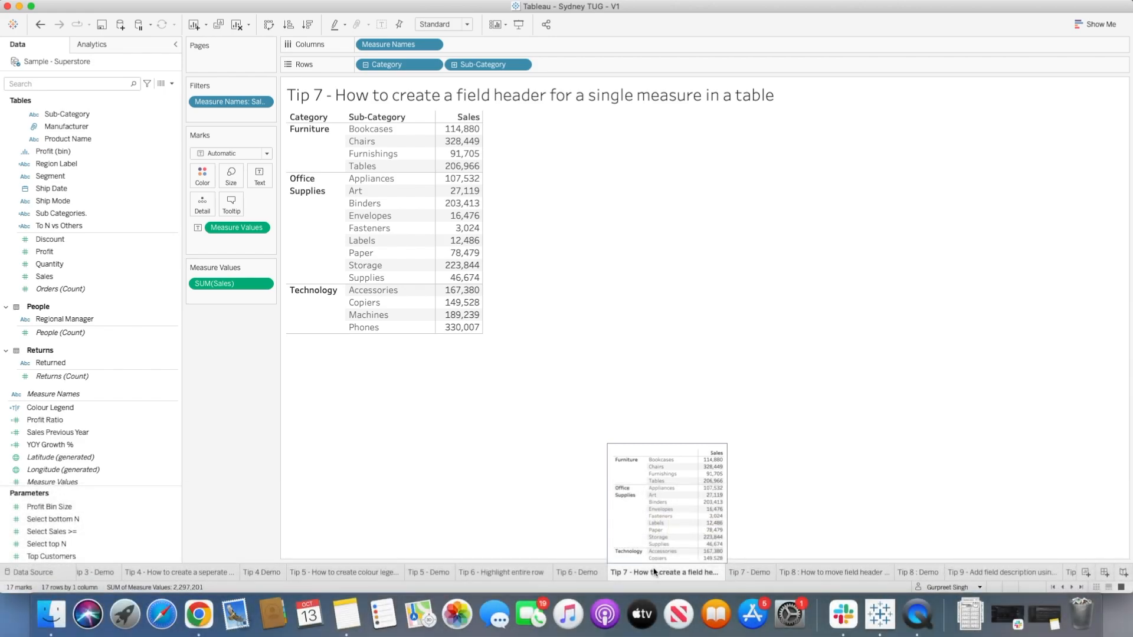
{"action": "left_click", "coordinate": [734, 572]}
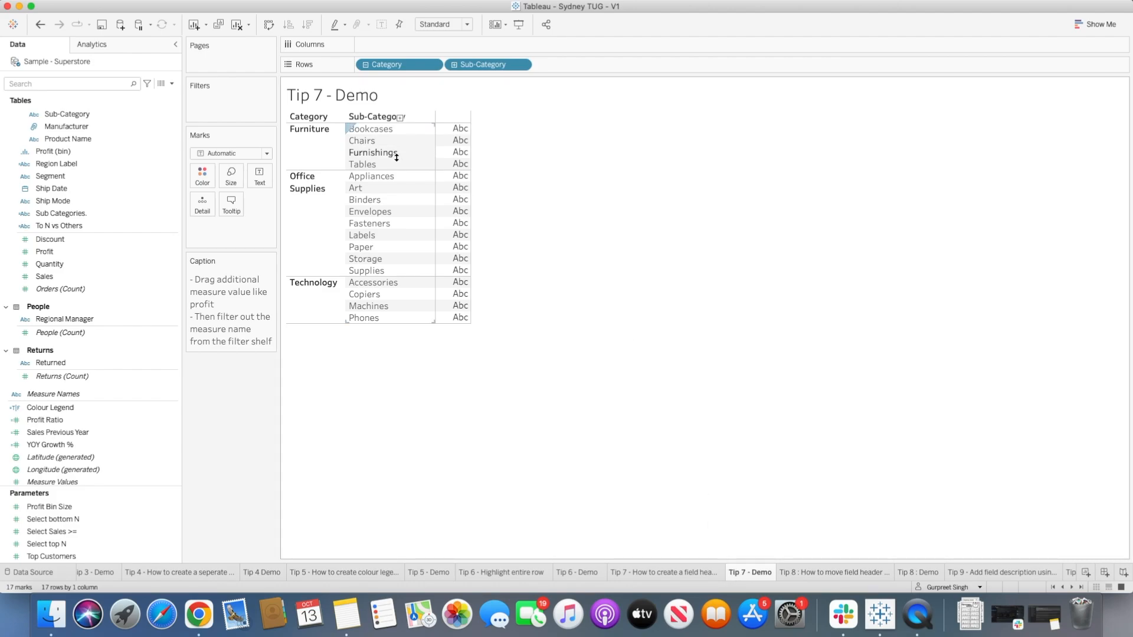
- Add Sales and Quantity as measures to the Category and Sub-Category table
{"action": "left_click_drag", "start_coordinate": [65, 319], "coordinate": [98, 377]}
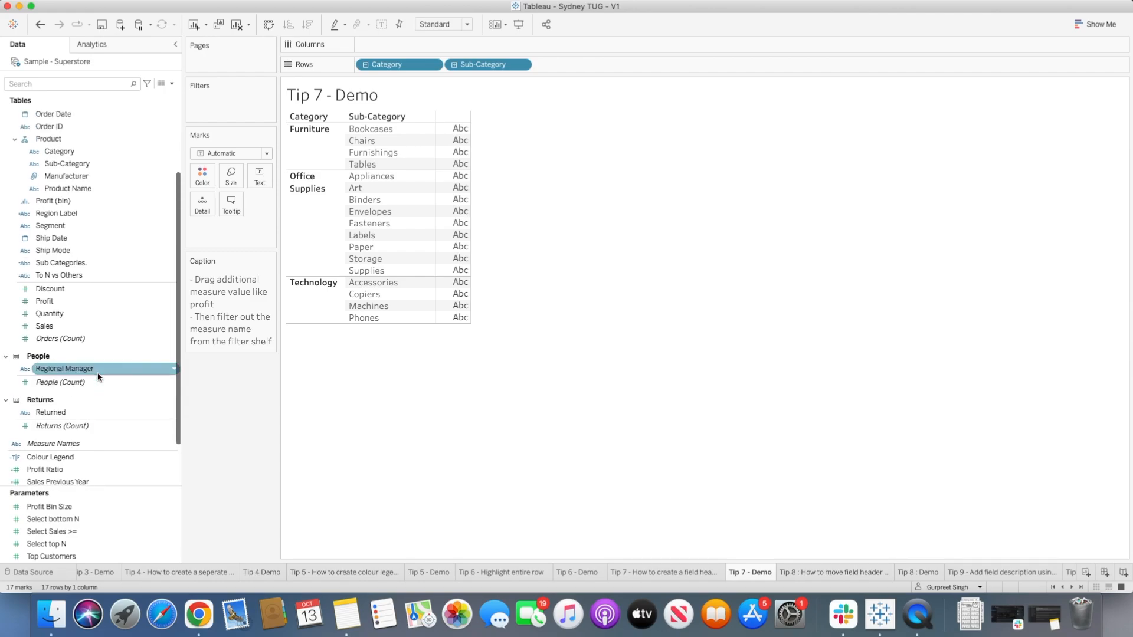
{"action": "scroll", "coordinate": [73, 328], "scroll_direction": "down", "scroll_amount": 2}
{"action": "left_click", "coordinate": [74, 329]}
{"action": "double_click", "coordinate": [47, 300]}
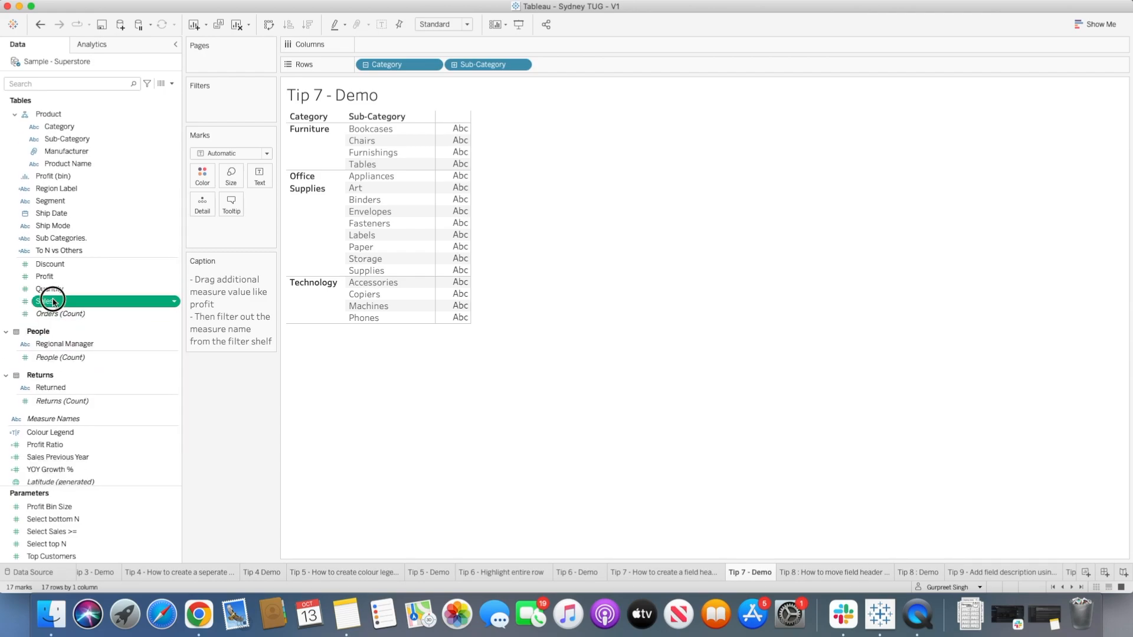
{"action": "scroll", "coordinate": [94, 295], "scroll_direction": "down", "scroll_amount": 3}
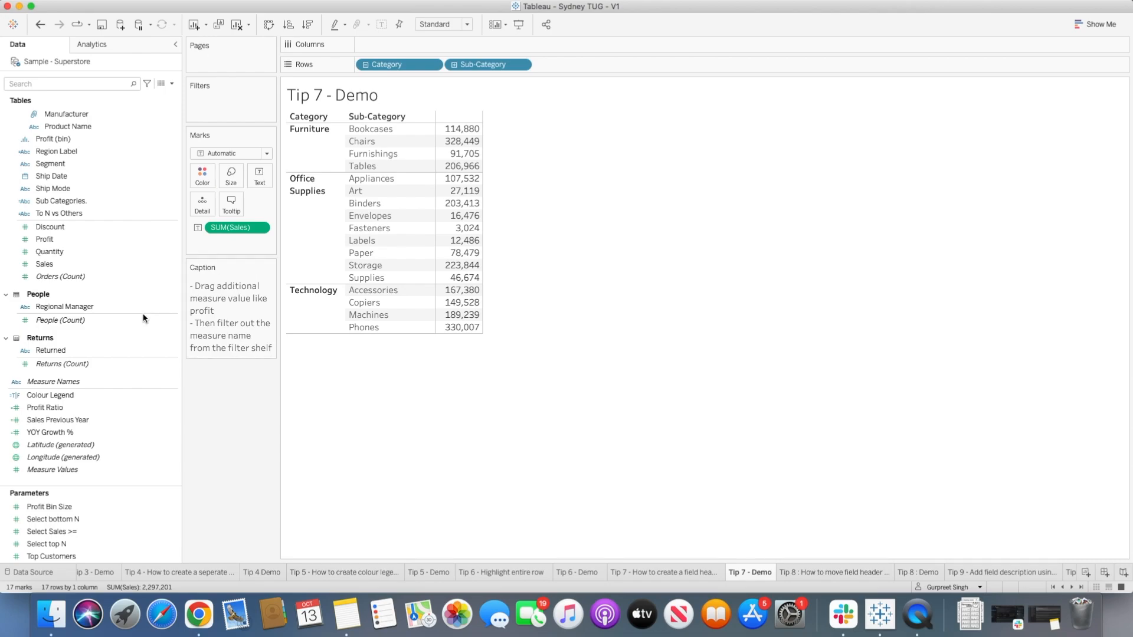
{"action": "double_click", "coordinate": [55, 253]}
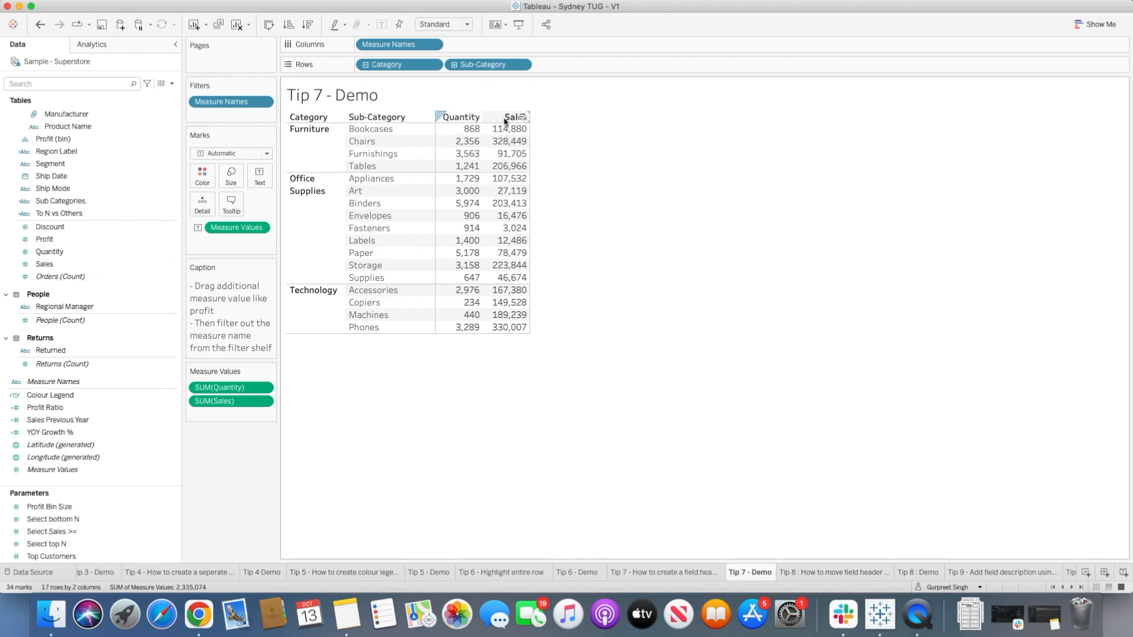
- Edit the Measure Names filter to exclude Quantity and keep only Sales
{"action": "left_click", "coordinate": [263, 101]}
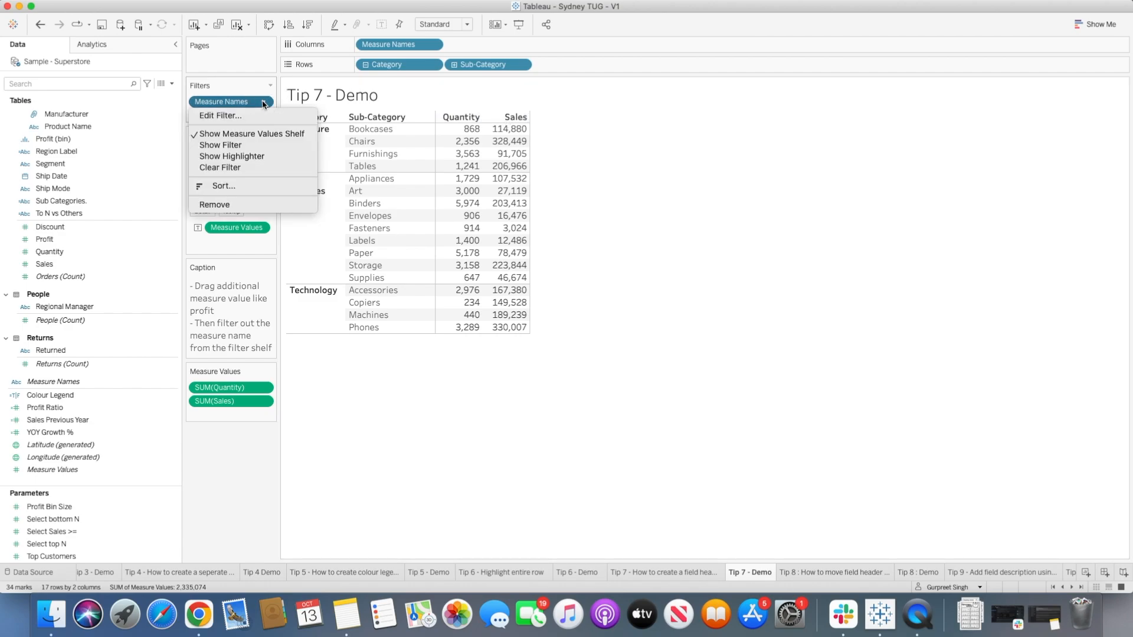
{"action": "left_click", "coordinate": [248, 115]}
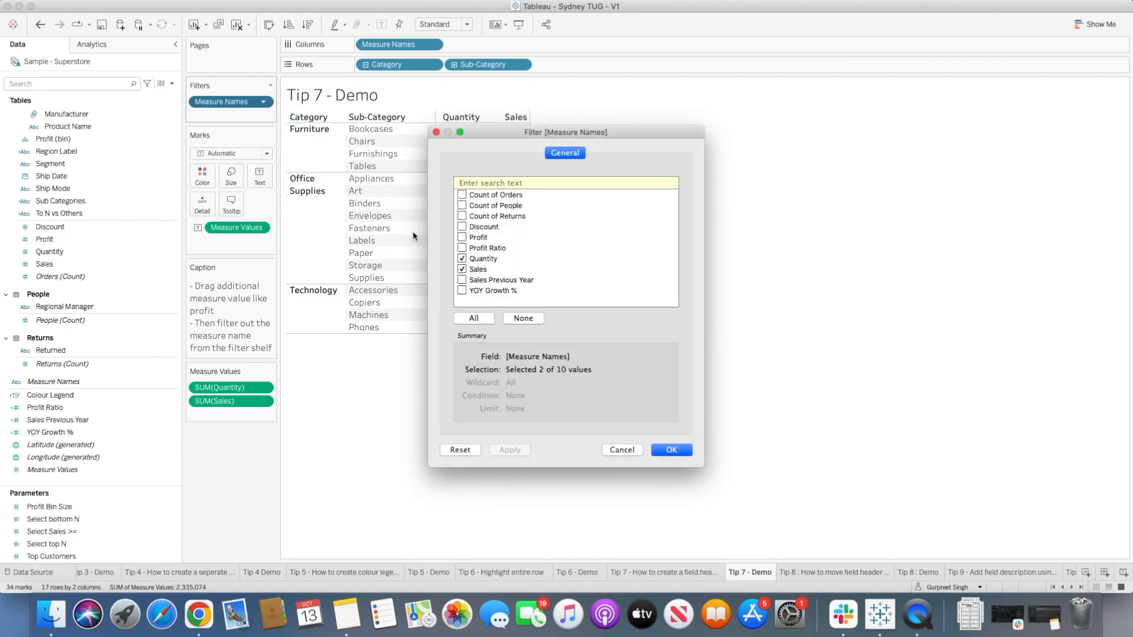
{"action": "left_click", "coordinate": [462, 259]}
{"action": "left_click", "coordinate": [672, 450]}
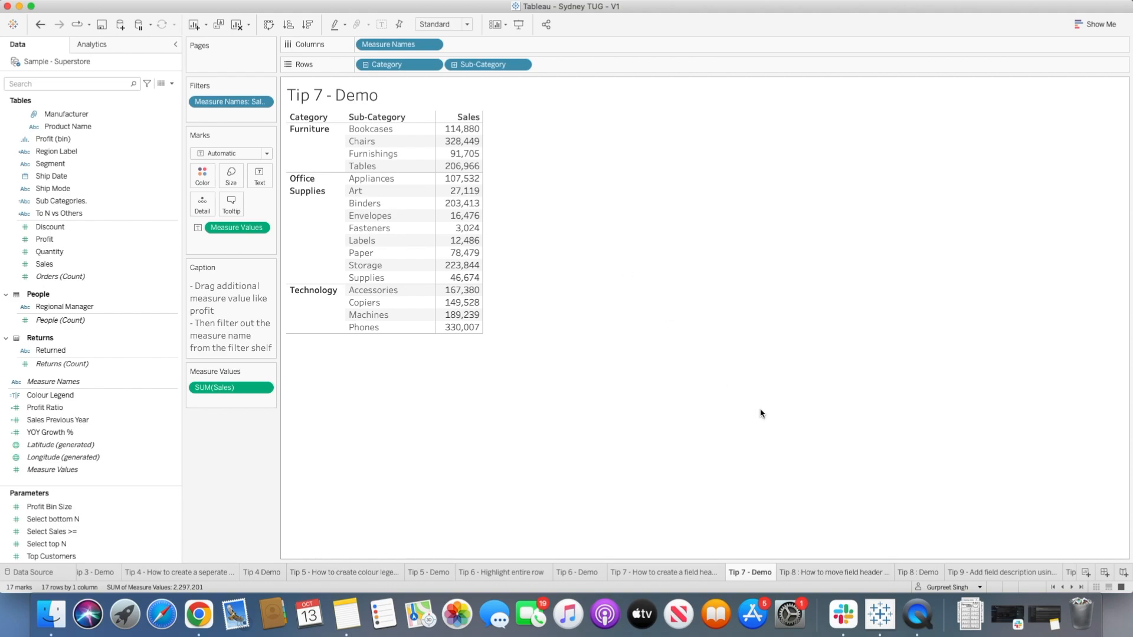
- On the Tip 8 : Demo sheet, disable showing the innermost level at the bottom of the view when there is a vertical axis
{"action": "left_click", "coordinate": [841, 569]}
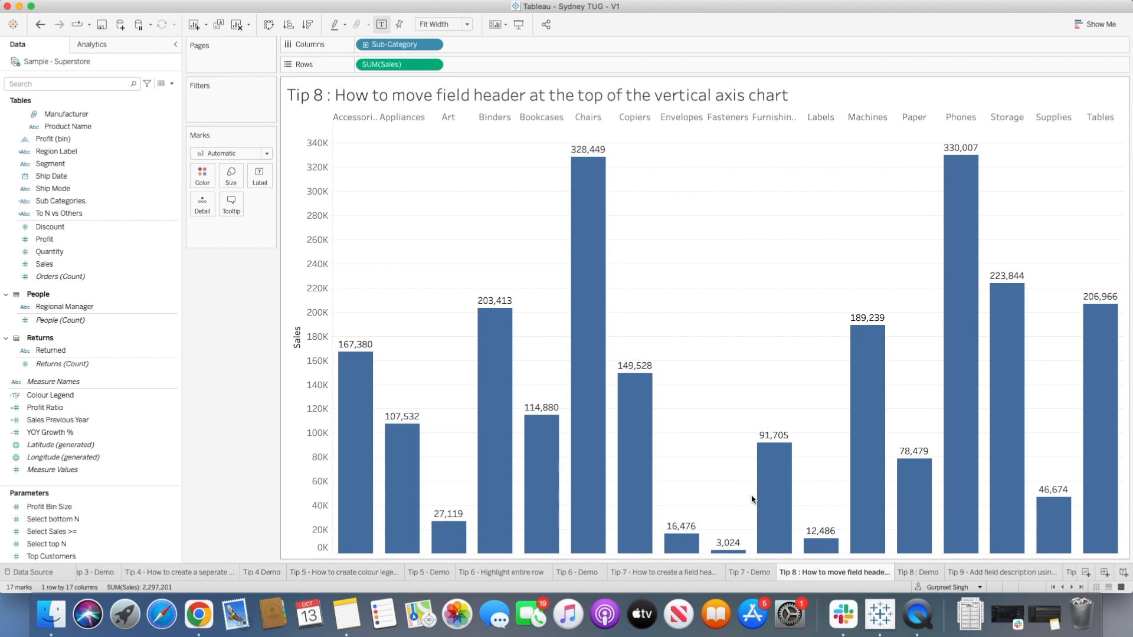
{"action": "left_click", "coordinate": [918, 572]}
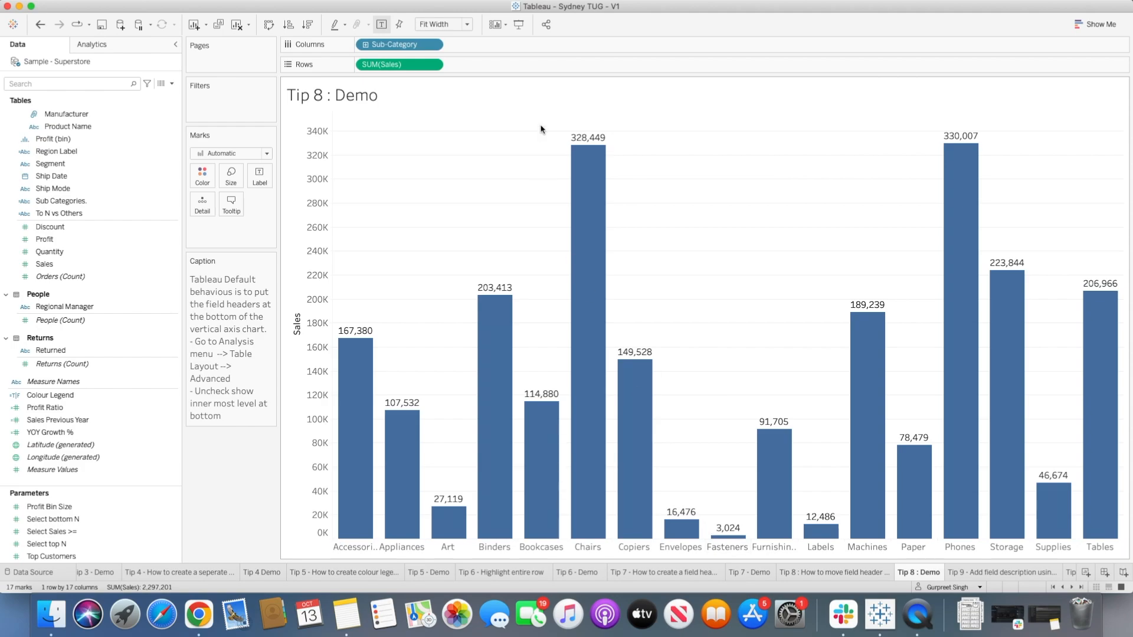
{"action": "mouse_move", "coordinate": [322, 5]}
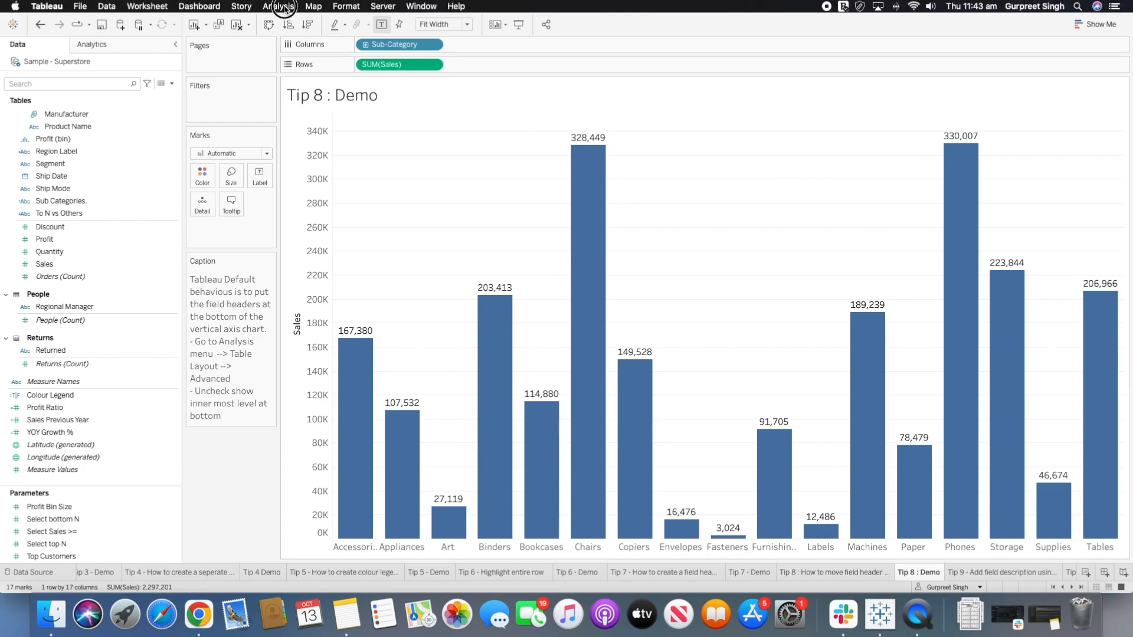
{"action": "left_click", "coordinate": [279, 7]}
{"action": "mouse_move", "coordinate": [329, 161]}
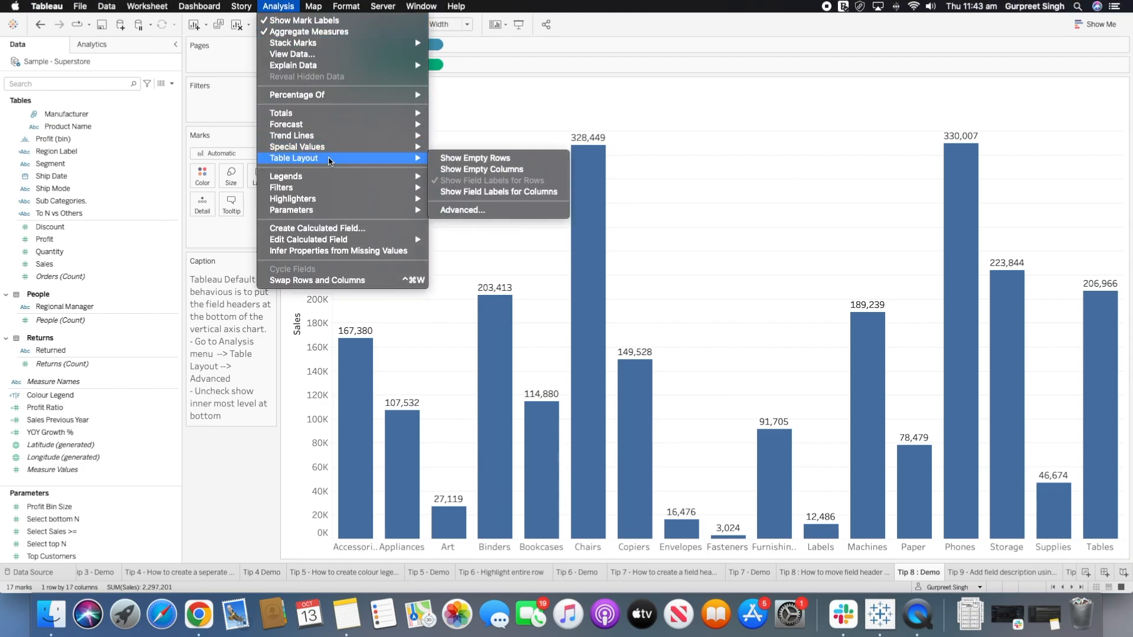
{"action": "left_click", "coordinate": [473, 212]}
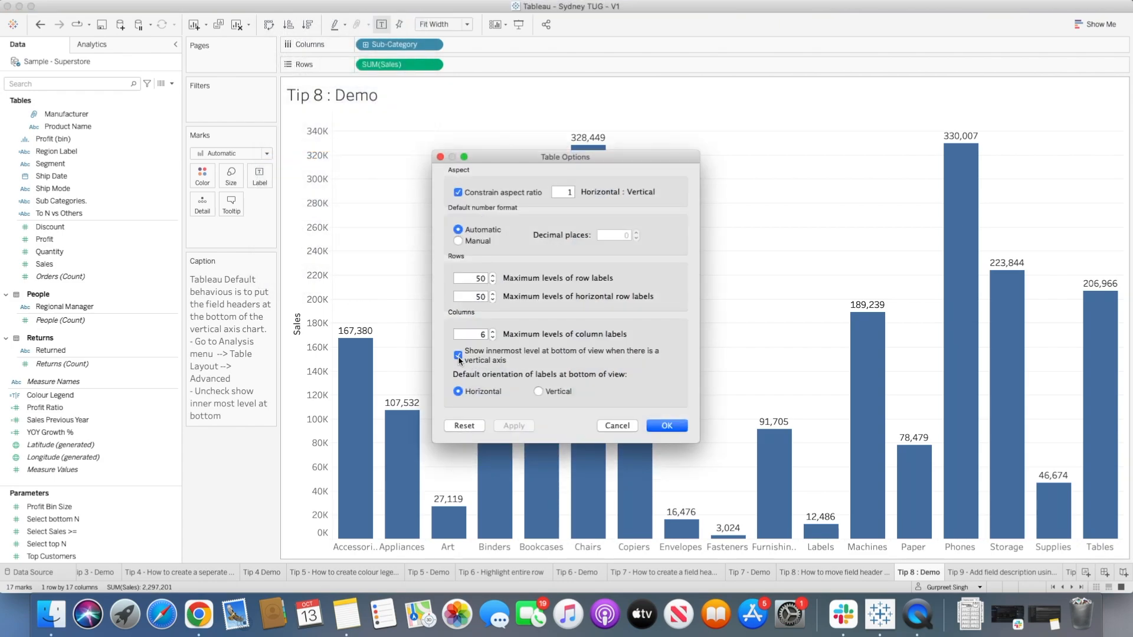
{"action": "left_click", "coordinate": [457, 356]}
{"action": "left_click", "coordinate": [661, 429]}
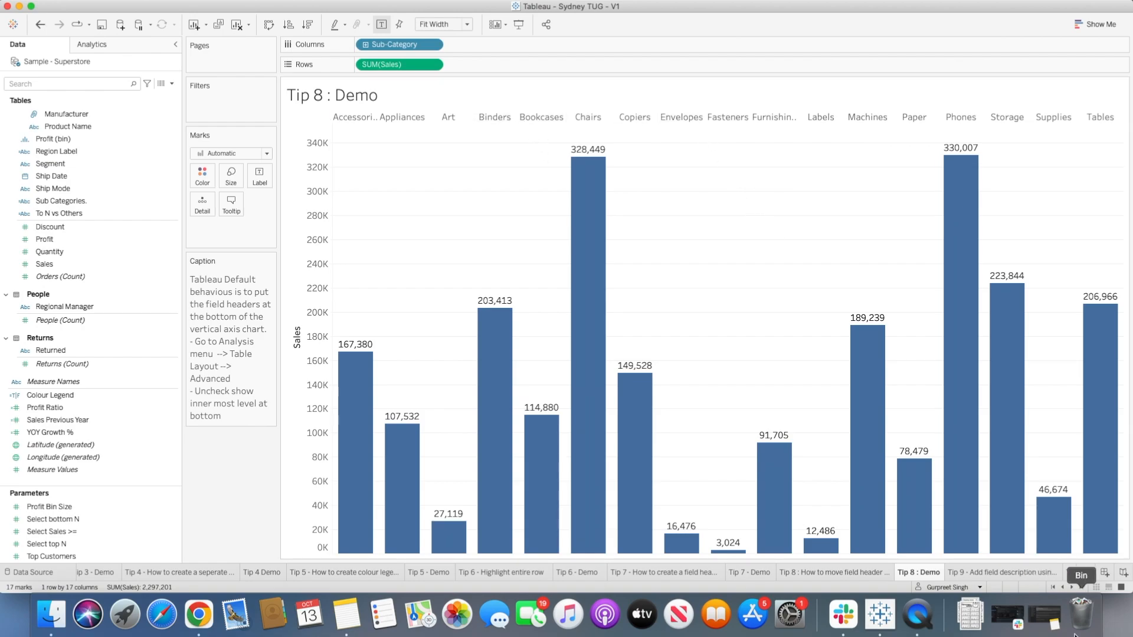
- Go to the Tip 9 sheet and review the comment in the Region Label field's default properties
{"action": "left_click", "coordinate": [1000, 573]}
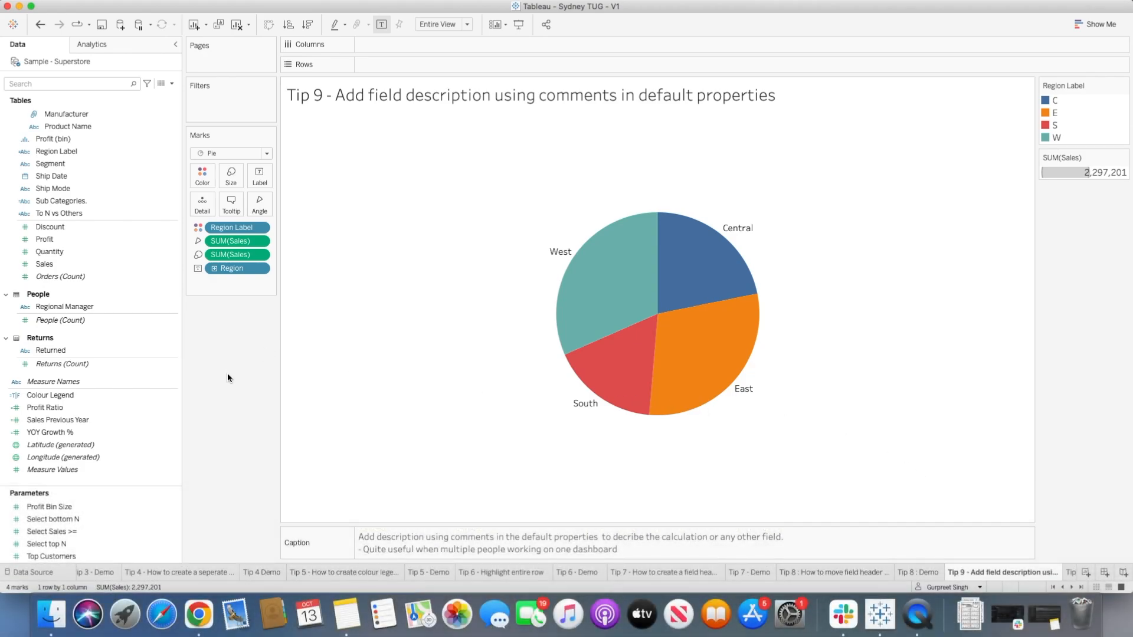
{"action": "mouse_move", "coordinate": [77, 155]}
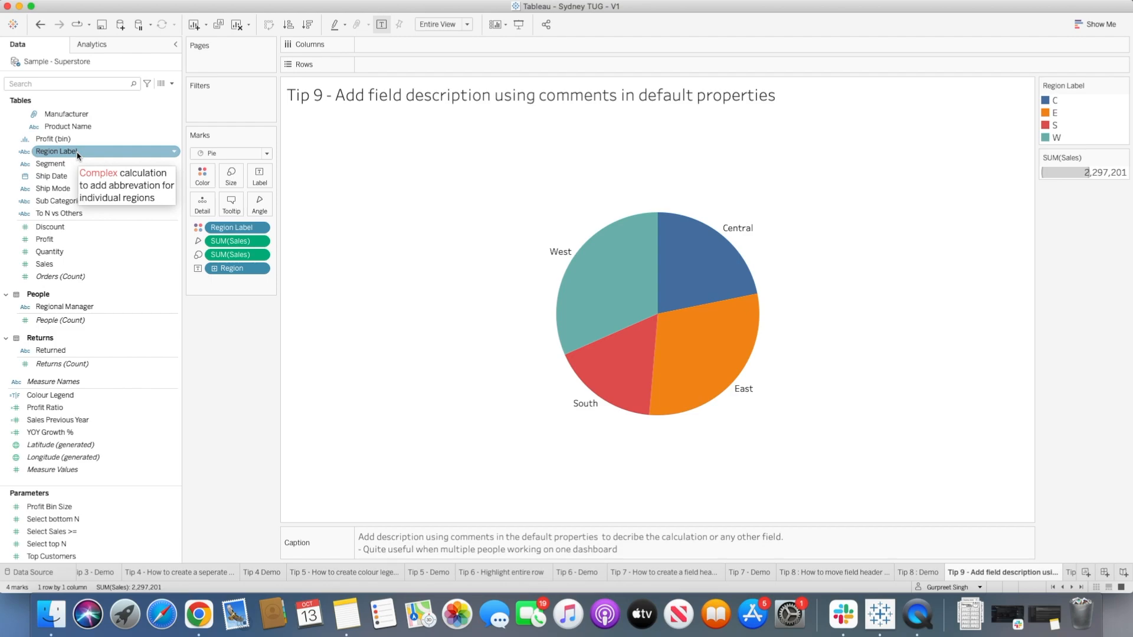
{"action": "right_click", "coordinate": [78, 156]}
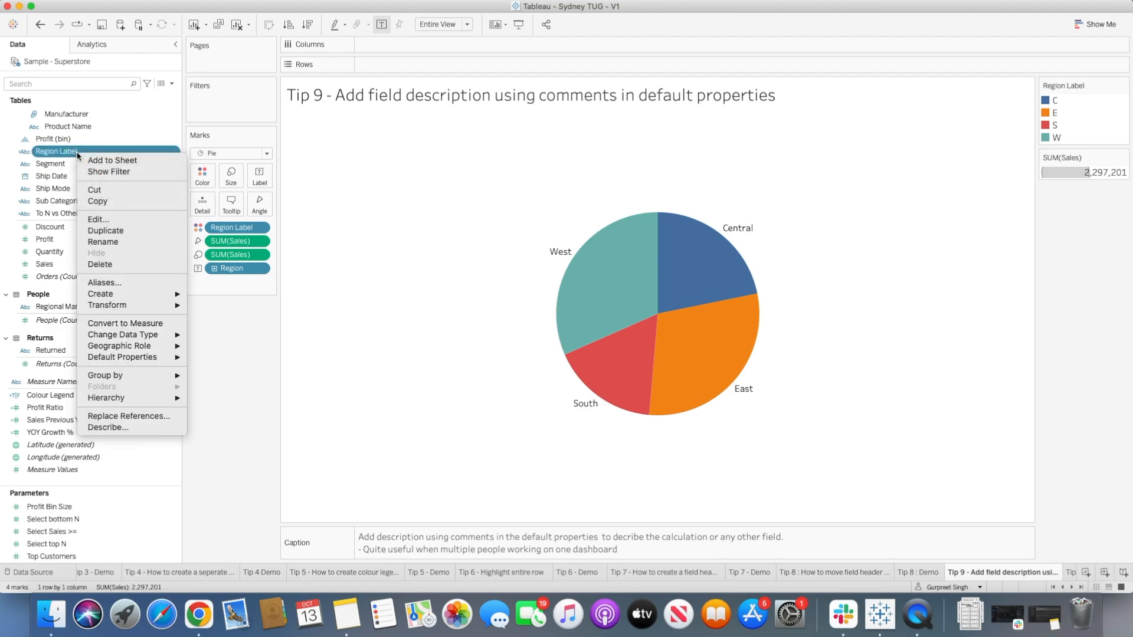
{"action": "mouse_move", "coordinate": [168, 358]}
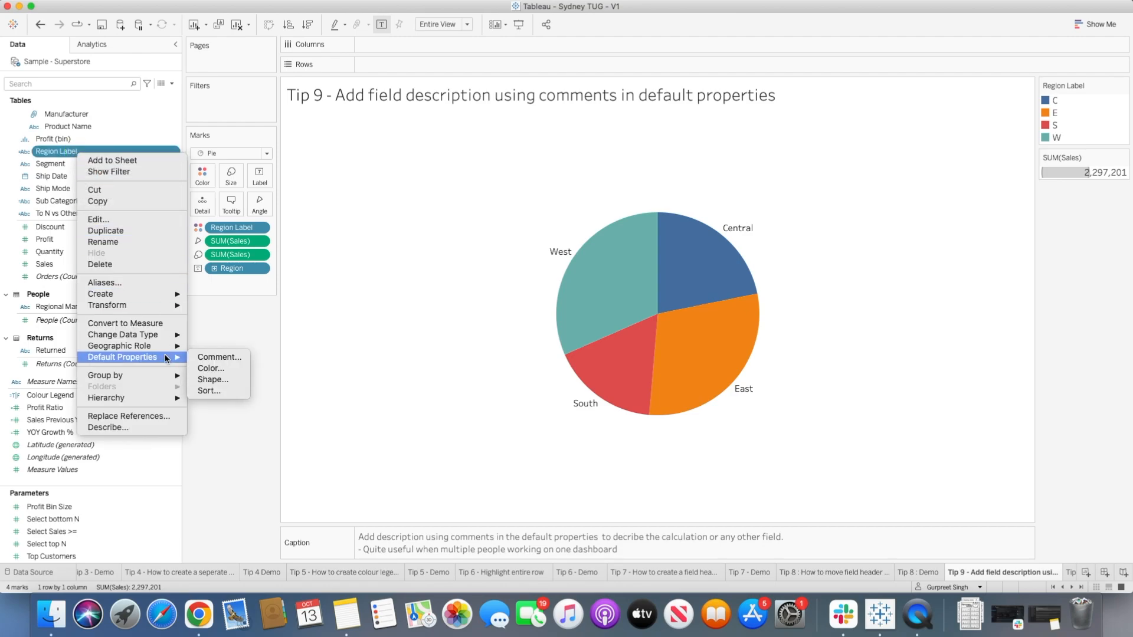
{"action": "left_click", "coordinate": [206, 358]}
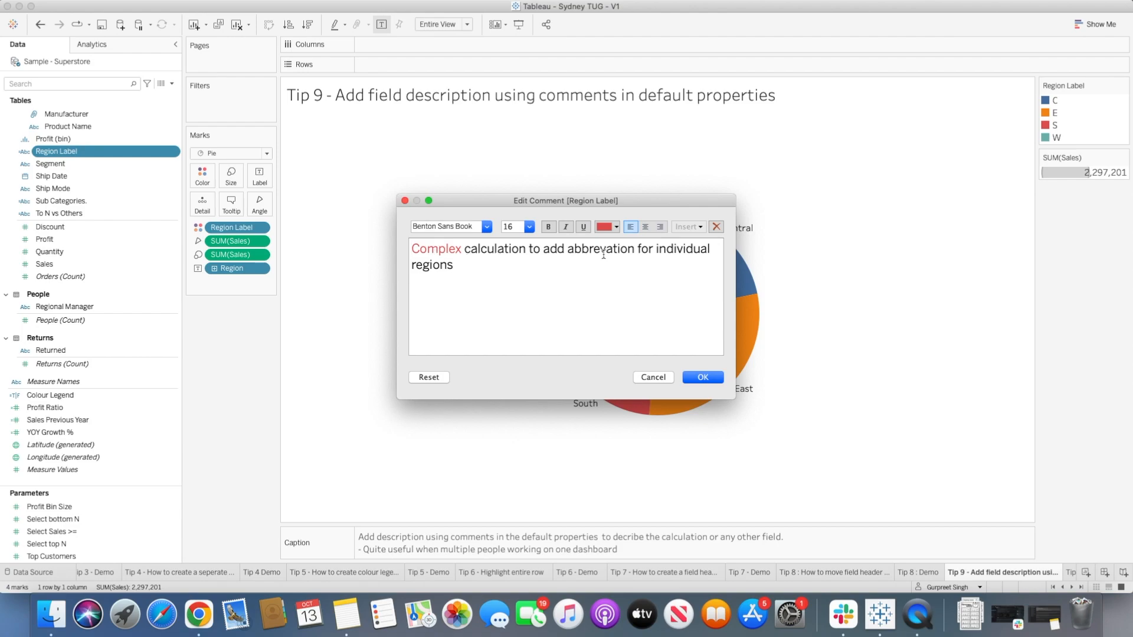
{"action": "left_click", "coordinate": [703, 377]}
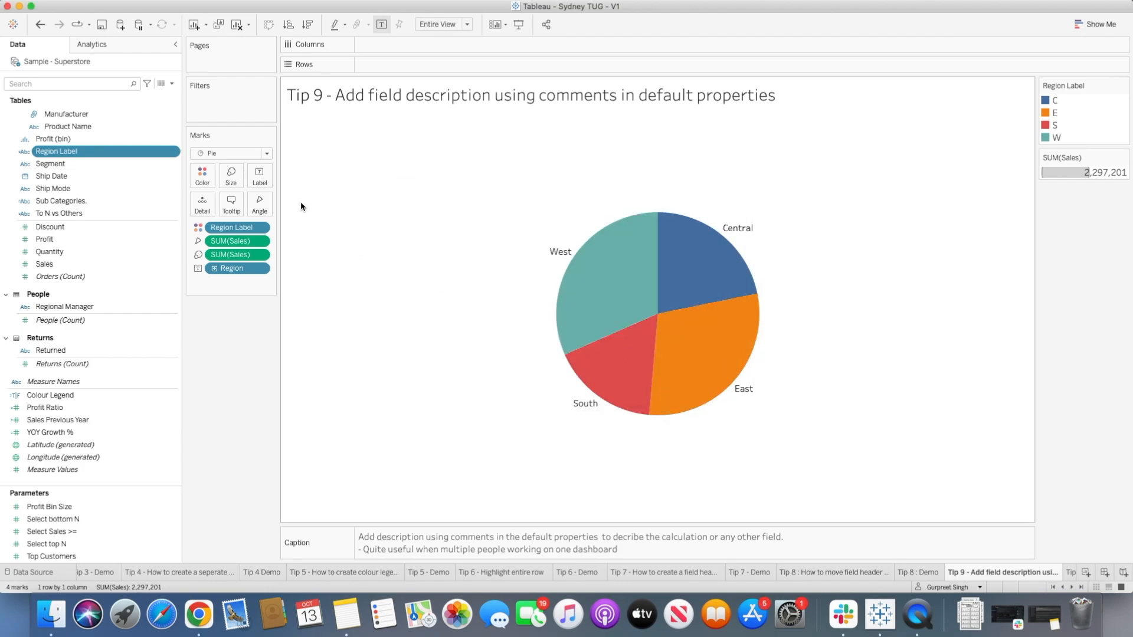
{"action": "mouse_move", "coordinate": [246, 232]}
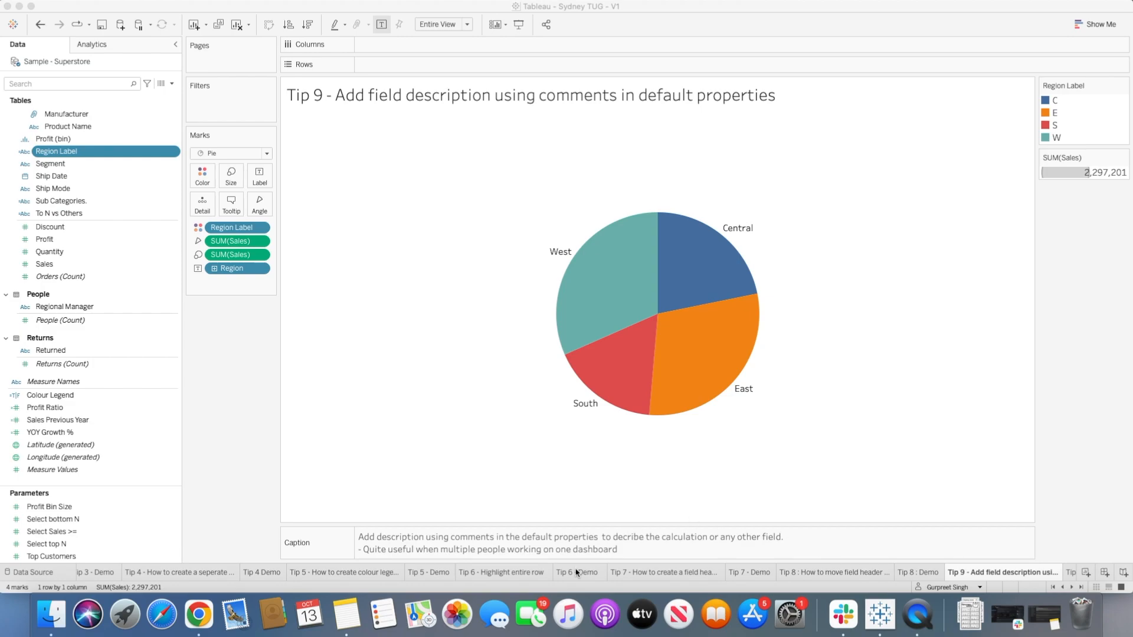
{"action": "right_click", "coordinate": [68, 156]}
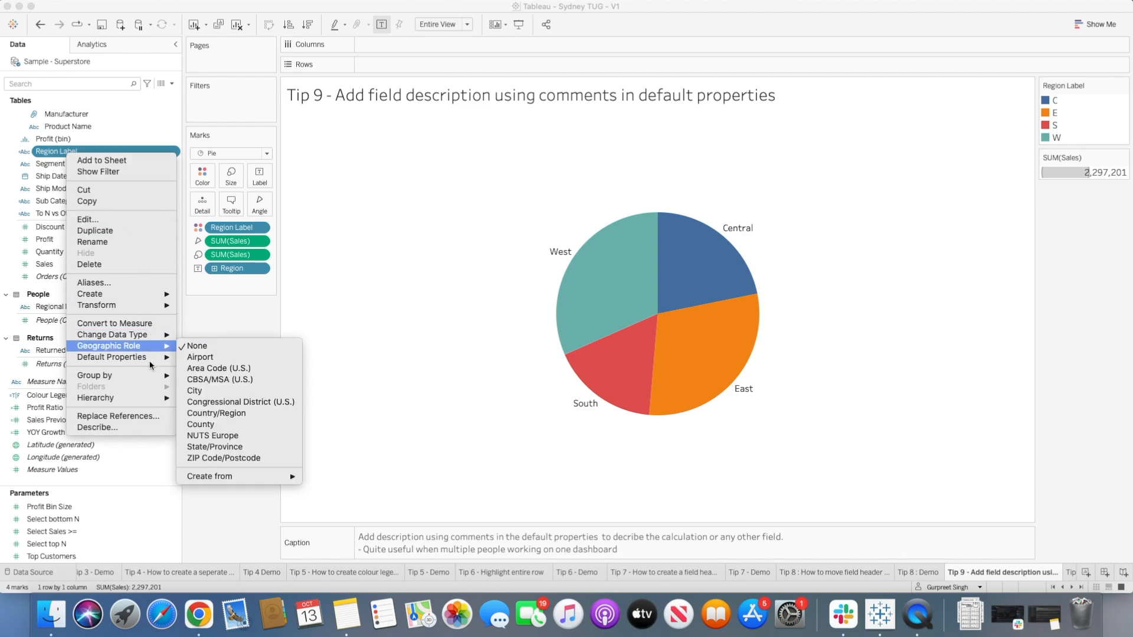
{"action": "mouse_move", "coordinate": [148, 359]}
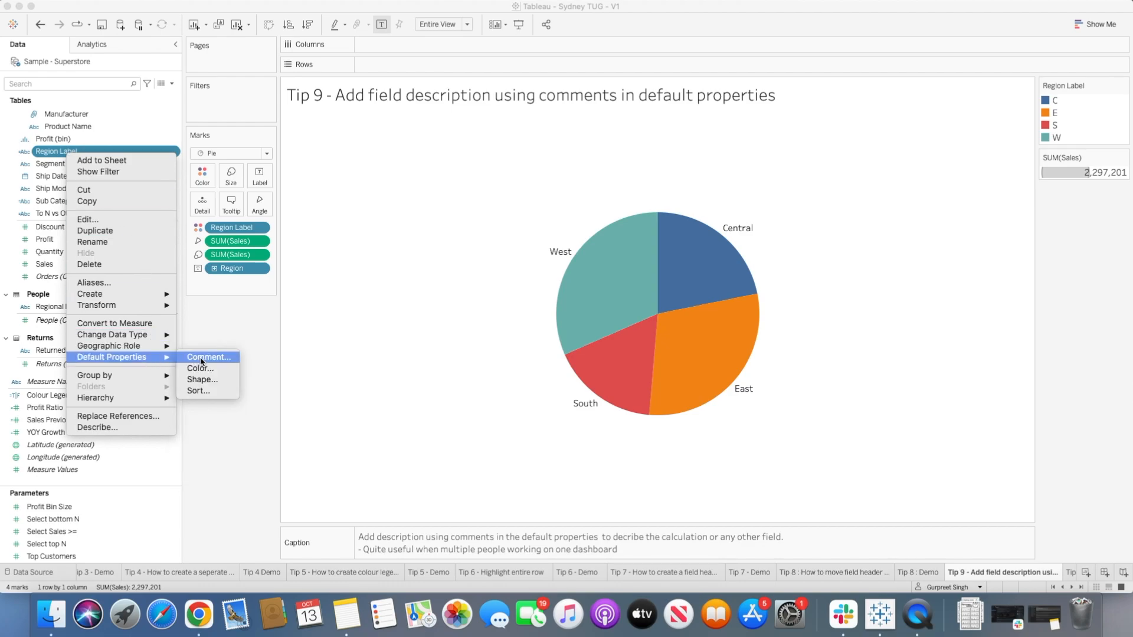
{"action": "left_click", "coordinate": [225, 338]}
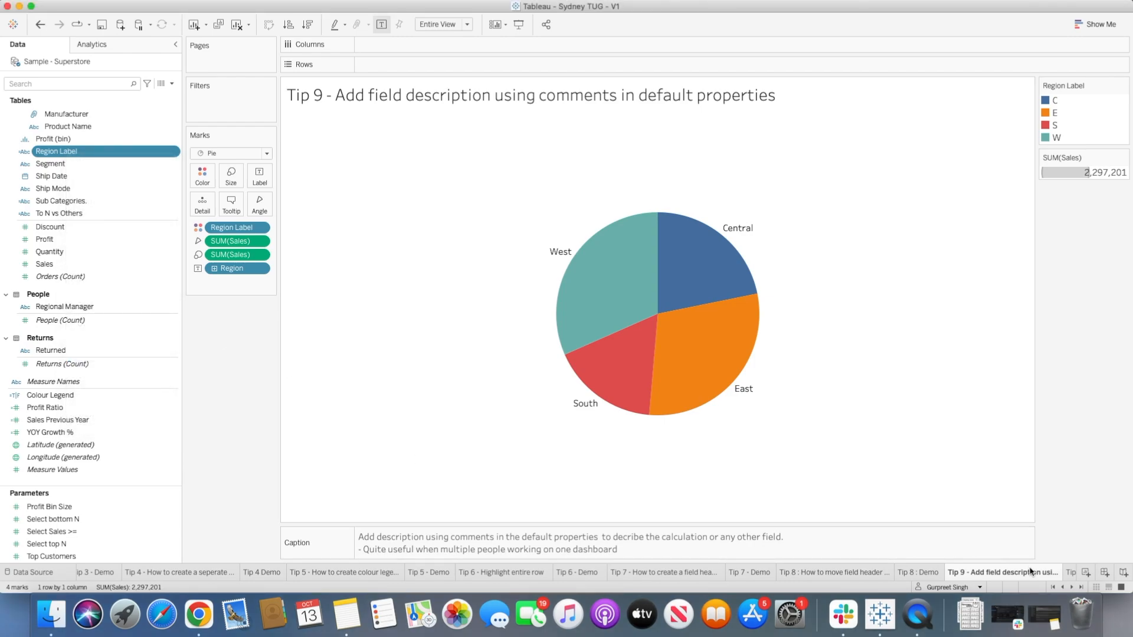
- Go to the Tip 10 sheet on the four drop zones of an axis
{"action": "left_click", "coordinate": [1073, 587]}
{"action": "left_click", "coordinate": [1072, 587]}
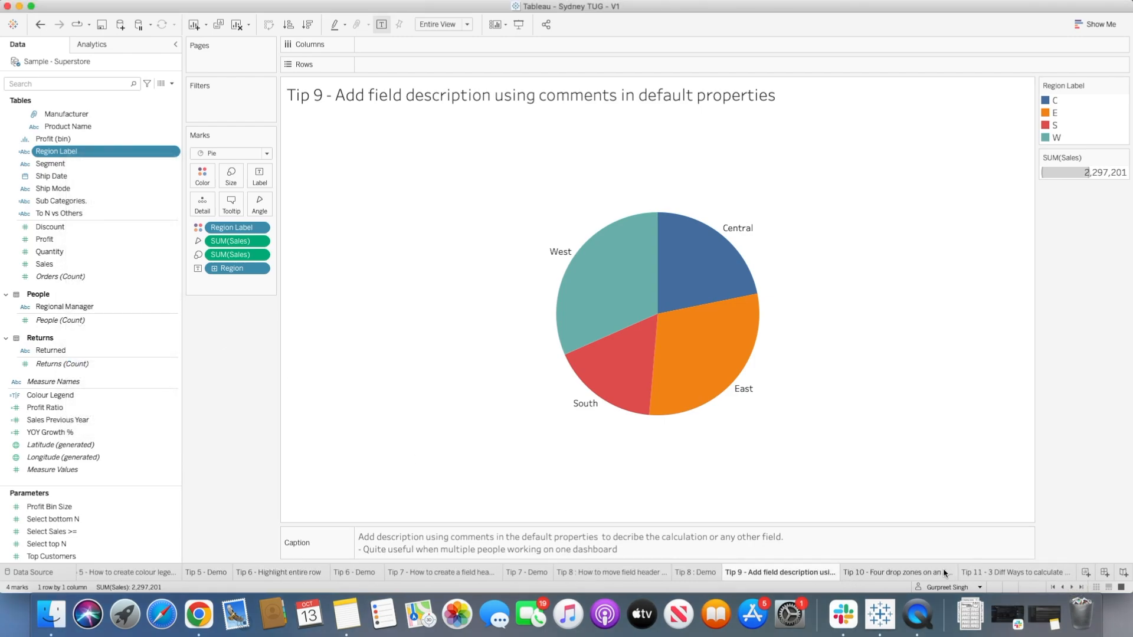
{"action": "left_click", "coordinate": [906, 575]}
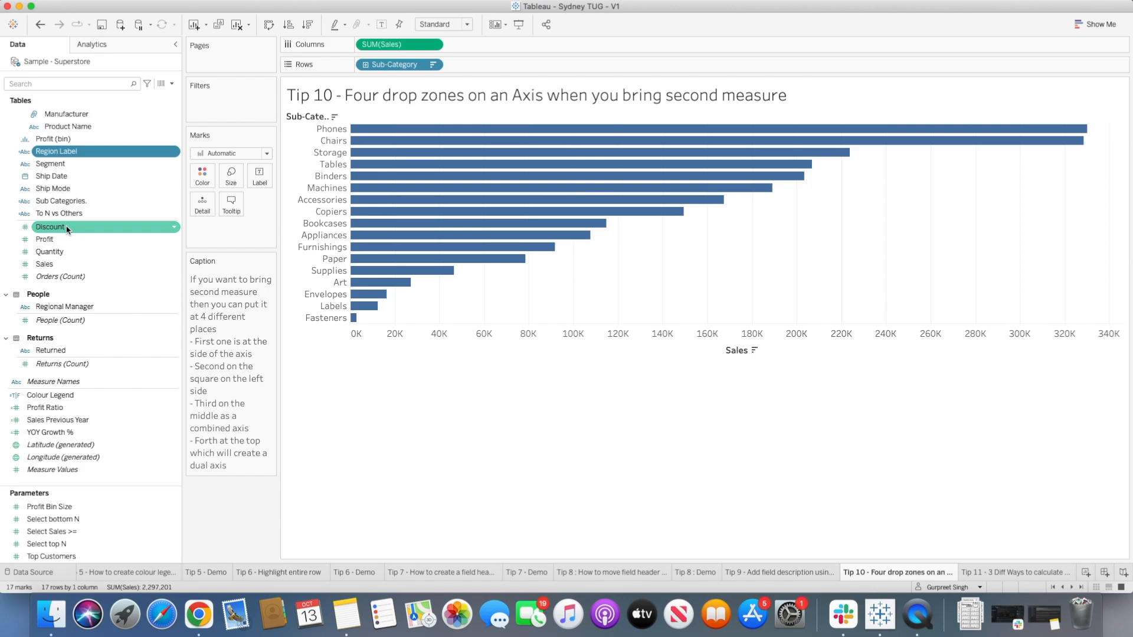
- Add Discount as a separate axis beside the Sales axis, and remove it from the view again
{"action": "left_click_drag", "start_coordinate": [67, 229], "coordinate": [1122, 344]}
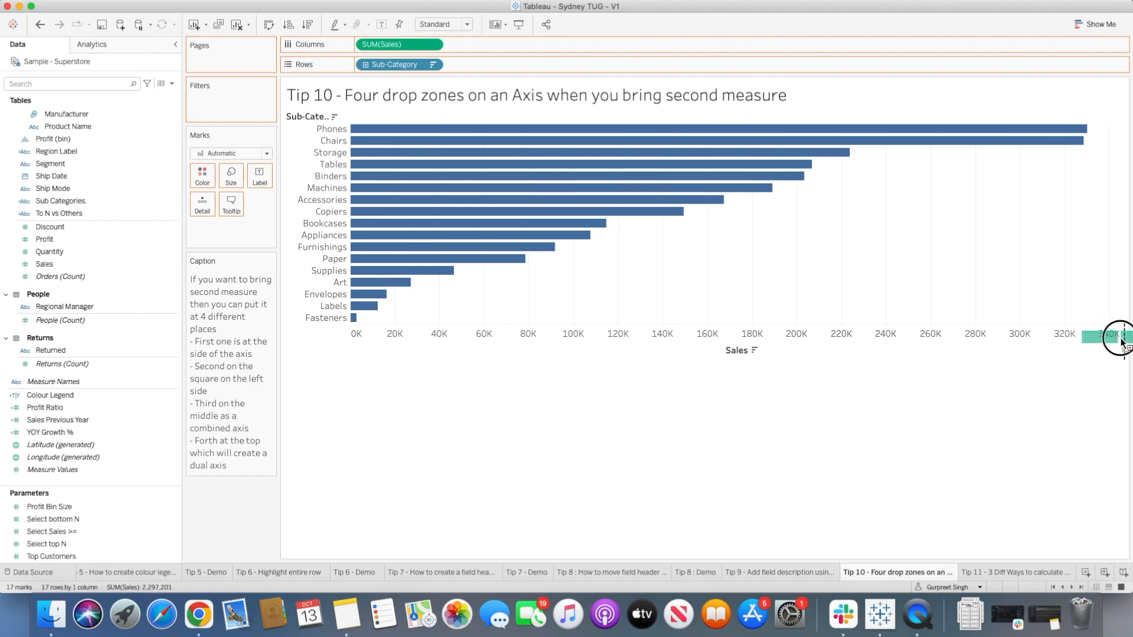
{"action": "left_click_drag", "start_coordinate": [1122, 343], "coordinate": [1121, 341]}
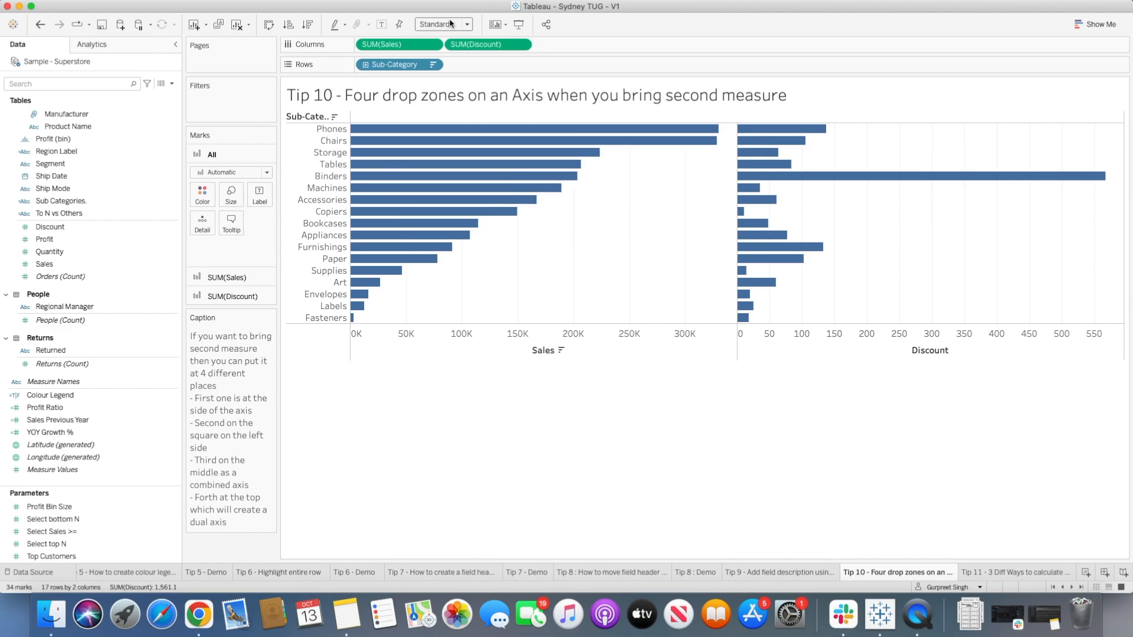
{"action": "left_click_drag", "start_coordinate": [472, 45], "coordinate": [414, 443]}
- Replace Sales with Discount on the chart's horizontal axis, and undo the replacement
{"action": "left_click_drag", "start_coordinate": [79, 228], "coordinate": [367, 338]}
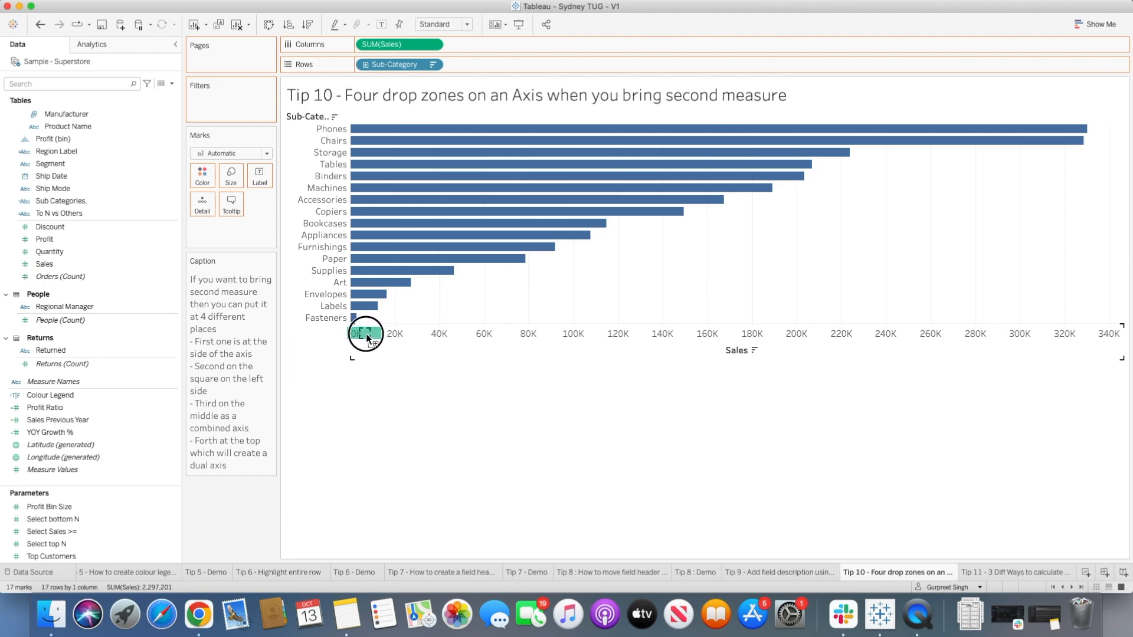
{"action": "left_click_drag", "start_coordinate": [367, 338], "coordinate": [366, 337]}
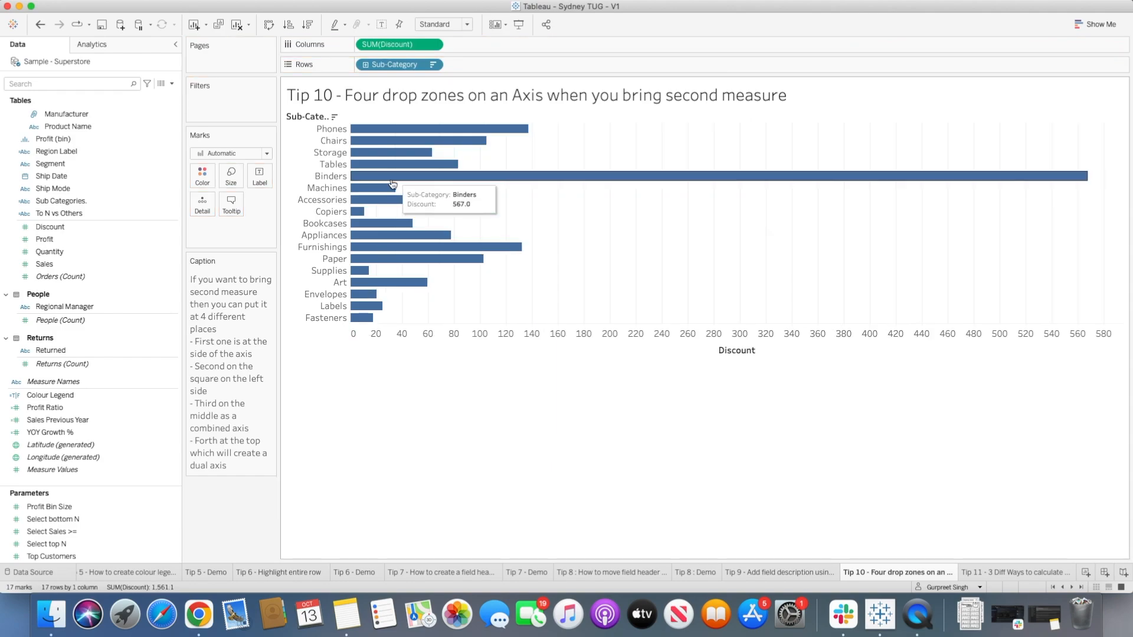
{"action": "left_click", "coordinate": [40, 24]}
- Combine Discount with Sales on one shared axis, and undo the combined axis
{"action": "left_click_drag", "start_coordinate": [67, 233], "coordinate": [710, 354]}
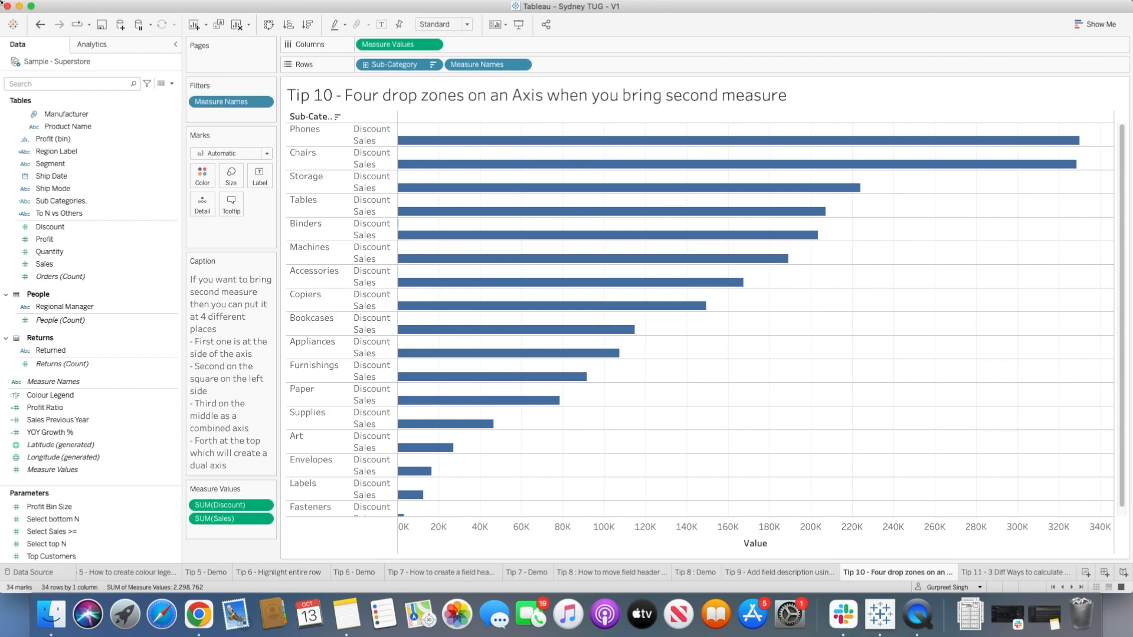
{"action": "left_click", "coordinate": [40, 24]}
- Add Discount along the upper edge of the Sales chart to create a dual axis
{"action": "left_click_drag", "start_coordinate": [66, 231], "coordinate": [700, 119]}
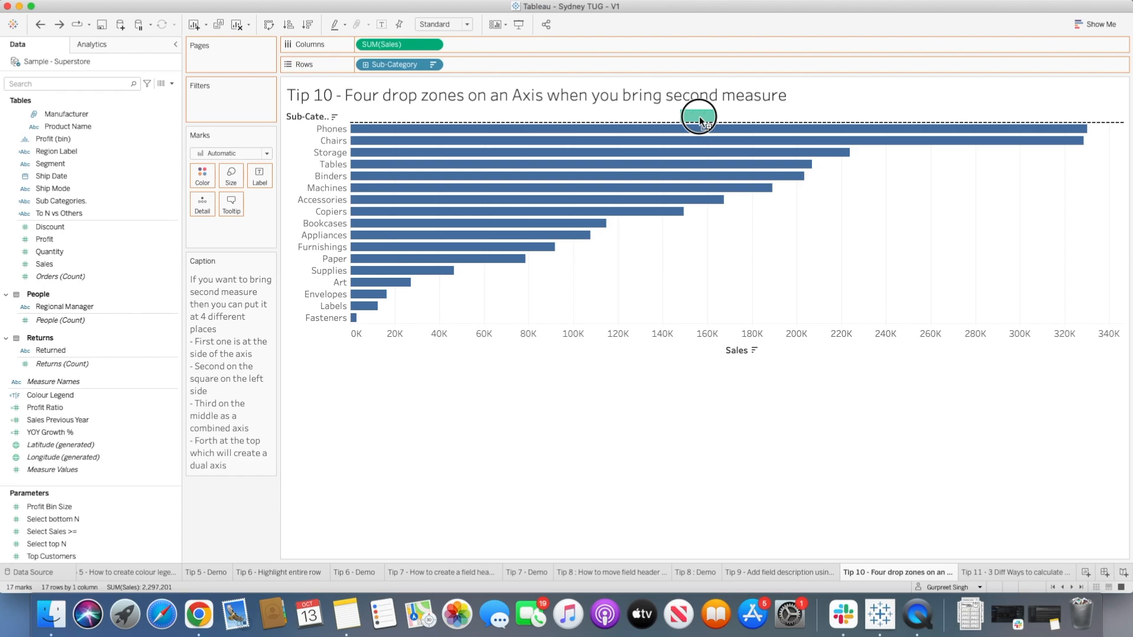
{"action": "left_click_drag", "start_coordinate": [700, 120], "coordinate": [699, 120]}
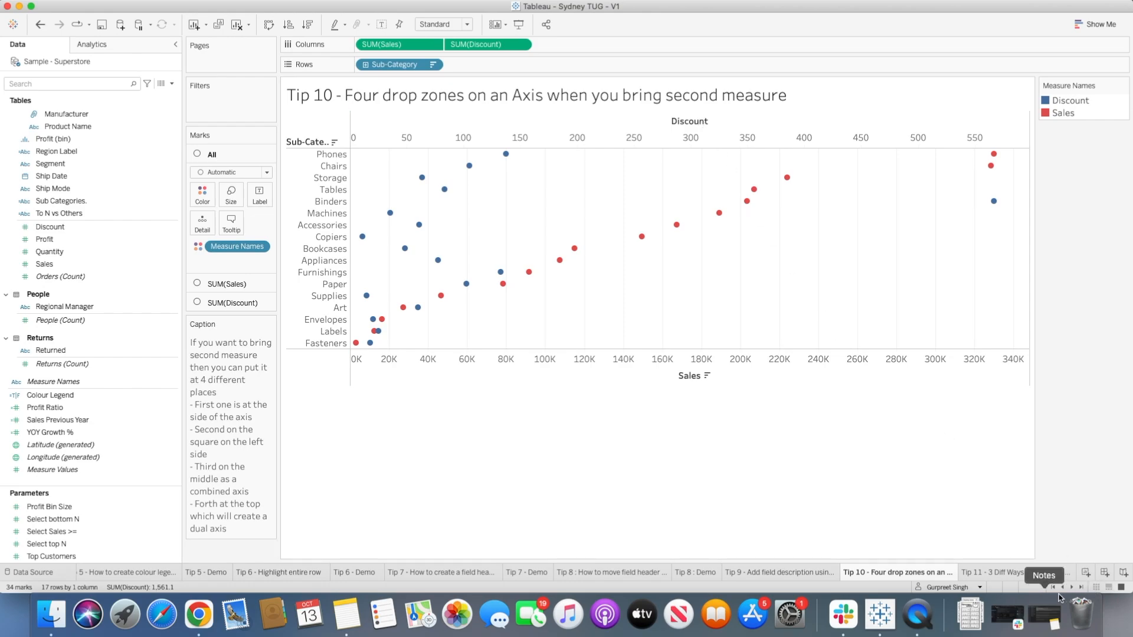
- On the Tip 11 sheet, apply the Year Over Year Growth quick table calculation to the Sales measure
{"action": "left_click", "coordinate": [1027, 572]}
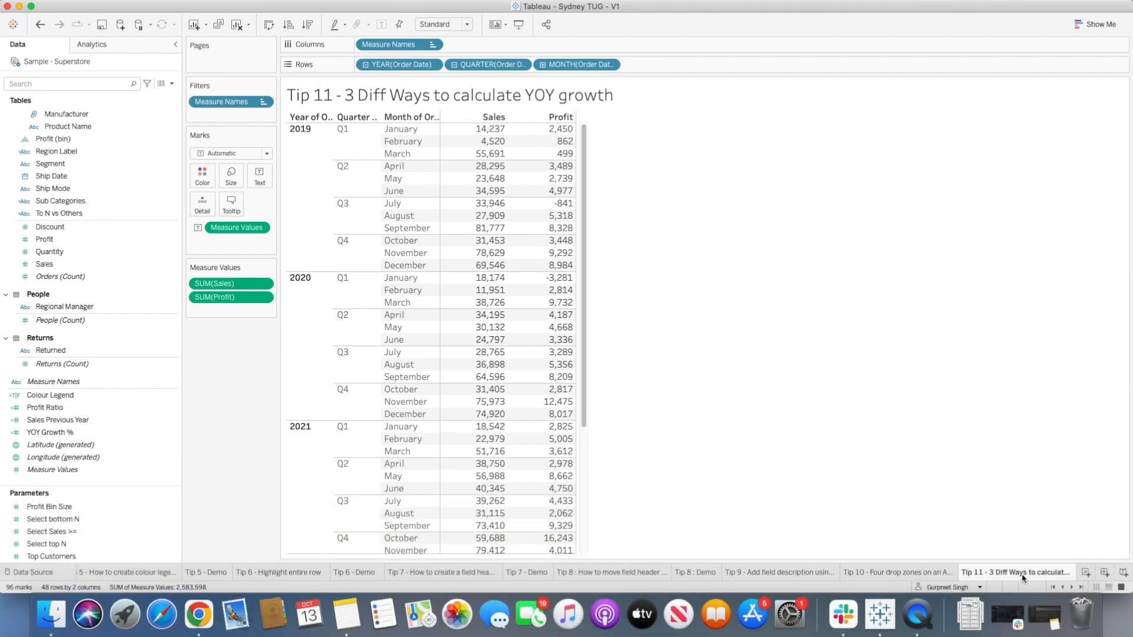
{"action": "mouse_move", "coordinate": [559, 154]}
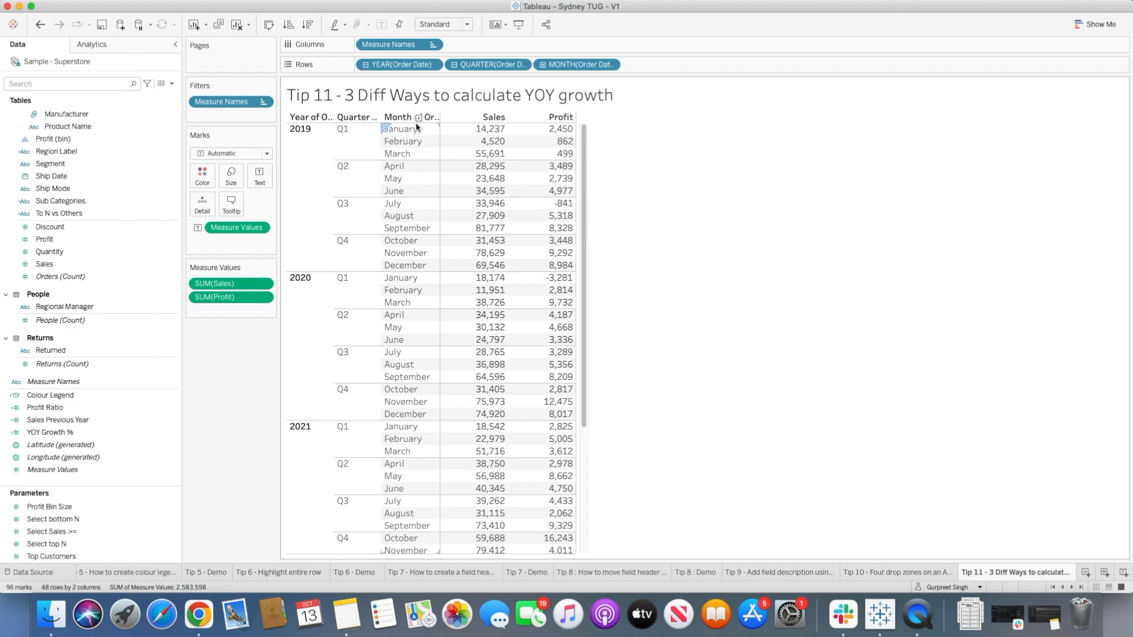
{"action": "scroll", "coordinate": [479, 242], "scroll_direction": "down", "scroll_amount": 5}
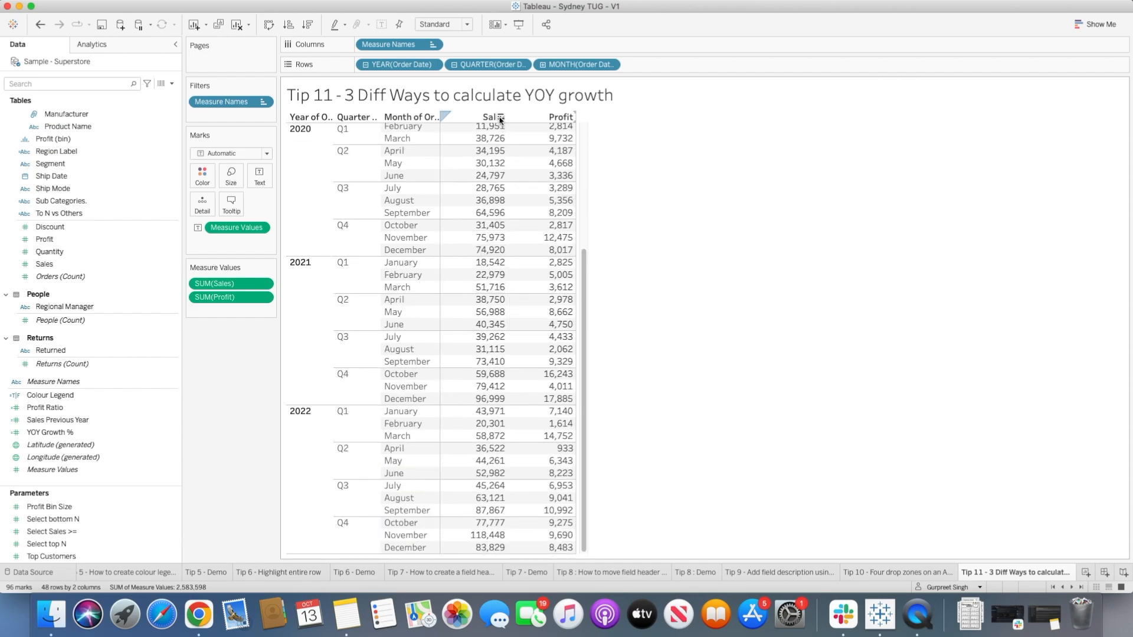
{"action": "mouse_move", "coordinate": [498, 127]}
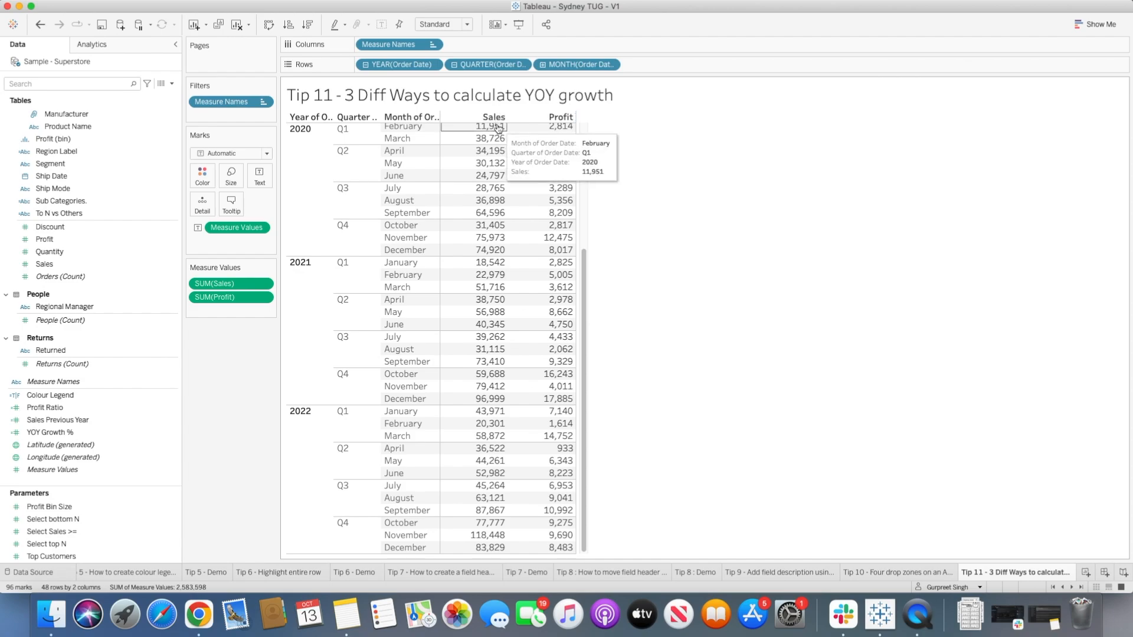
{"action": "left_click", "coordinate": [263, 286]}
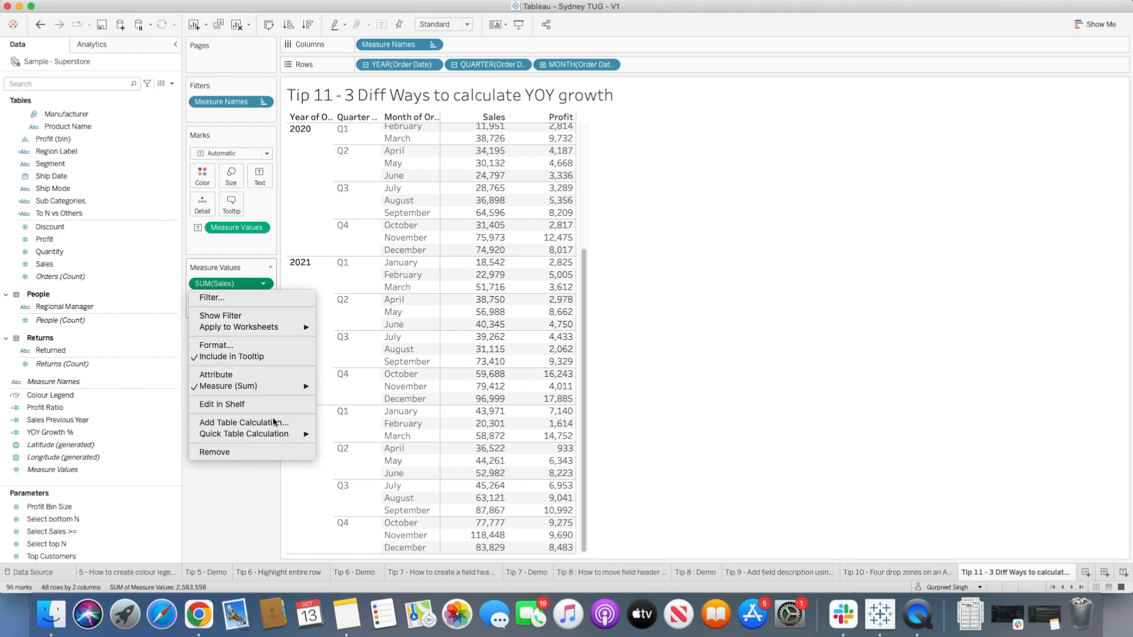
{"action": "mouse_move", "coordinate": [281, 436]}
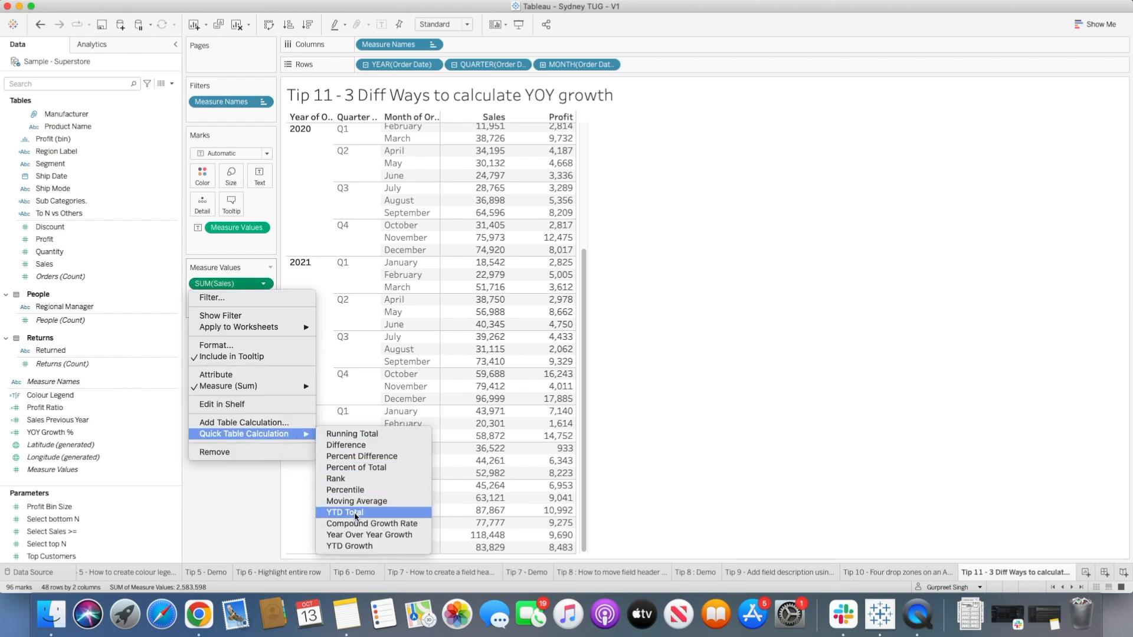
{"action": "left_click", "coordinate": [359, 535]}
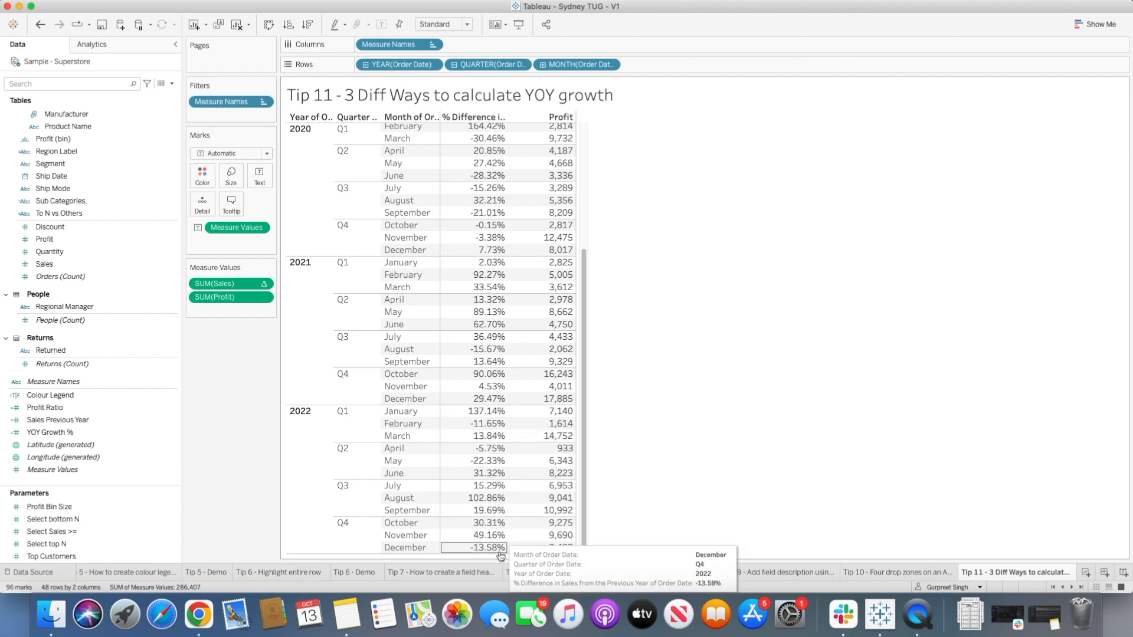
- Add a second Sales measure to the table between the year-over-year growth and Profit, and compare the columns
{"action": "left_click", "coordinate": [40, 265]}
{"action": "left_click_drag", "start_coordinate": [40, 265], "coordinate": [200, 288]}
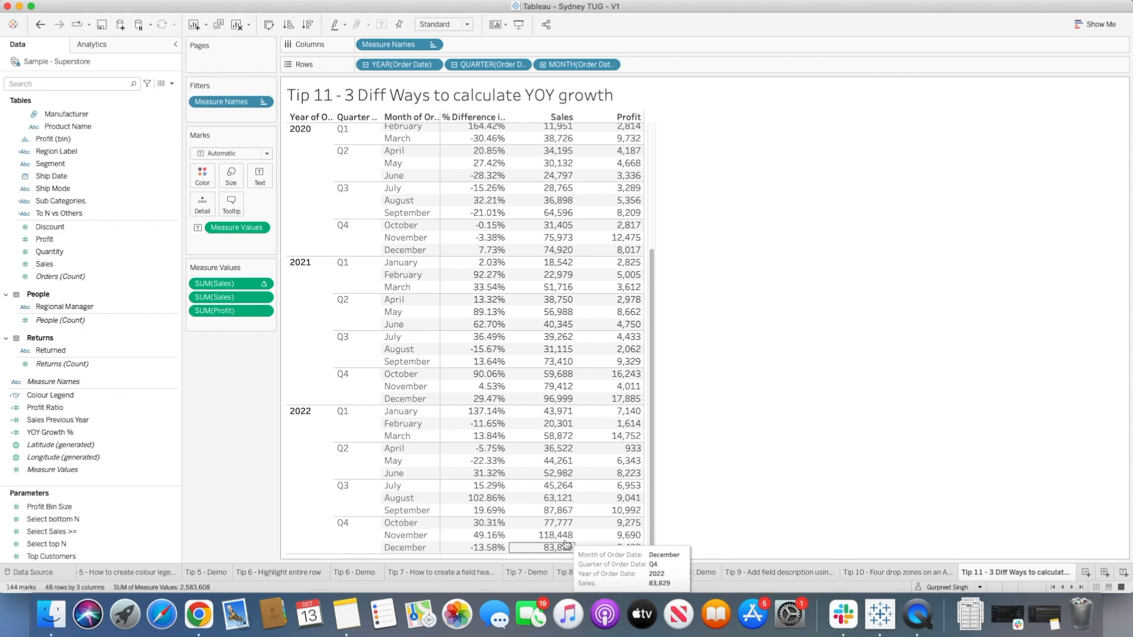
{"action": "scroll", "coordinate": [531, 531], "scroll_direction": "up", "scroll_amount": 3}
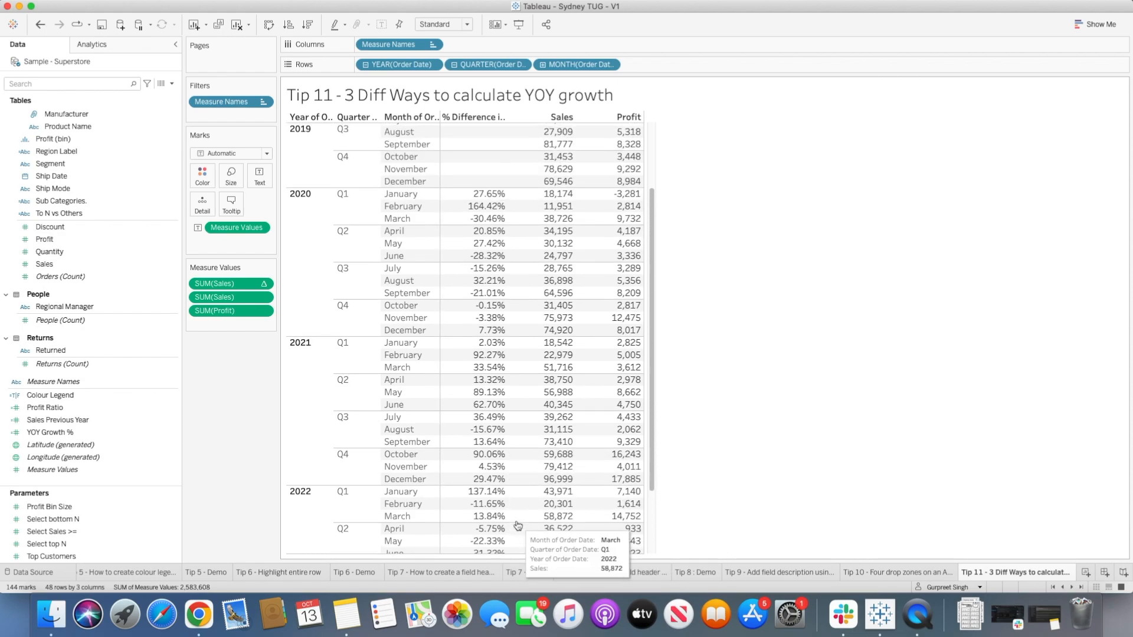
{"action": "scroll", "coordinate": [518, 525], "scroll_direction": "down", "scroll_amount": 3}
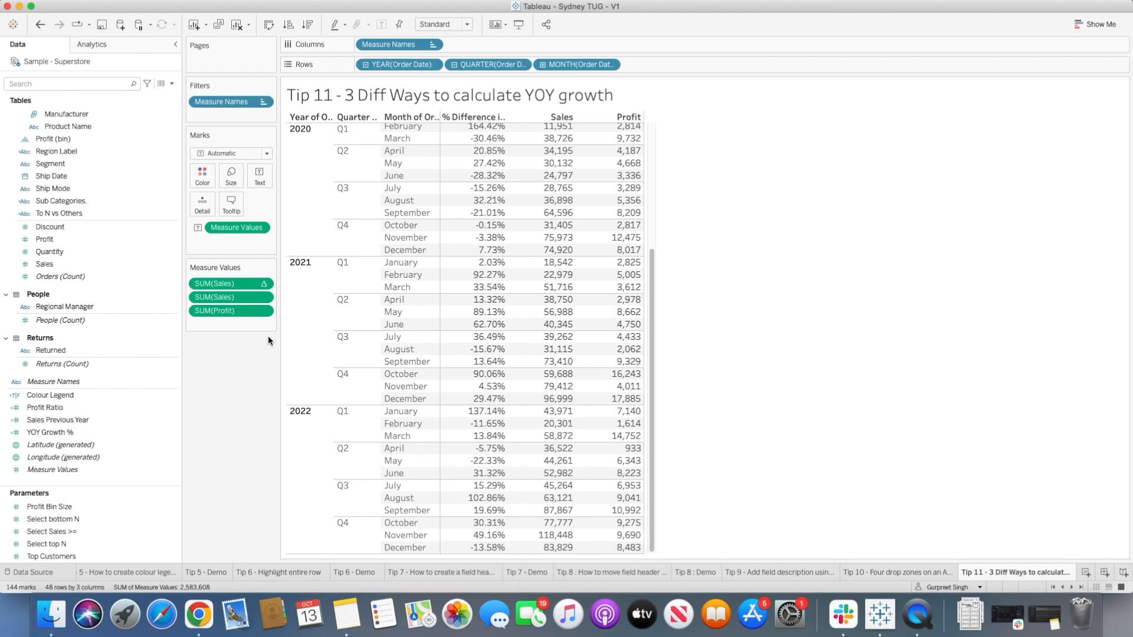
- Apply the Percent Difference quick table calculation to the second Sales measure
{"action": "left_click", "coordinate": [263, 298]}
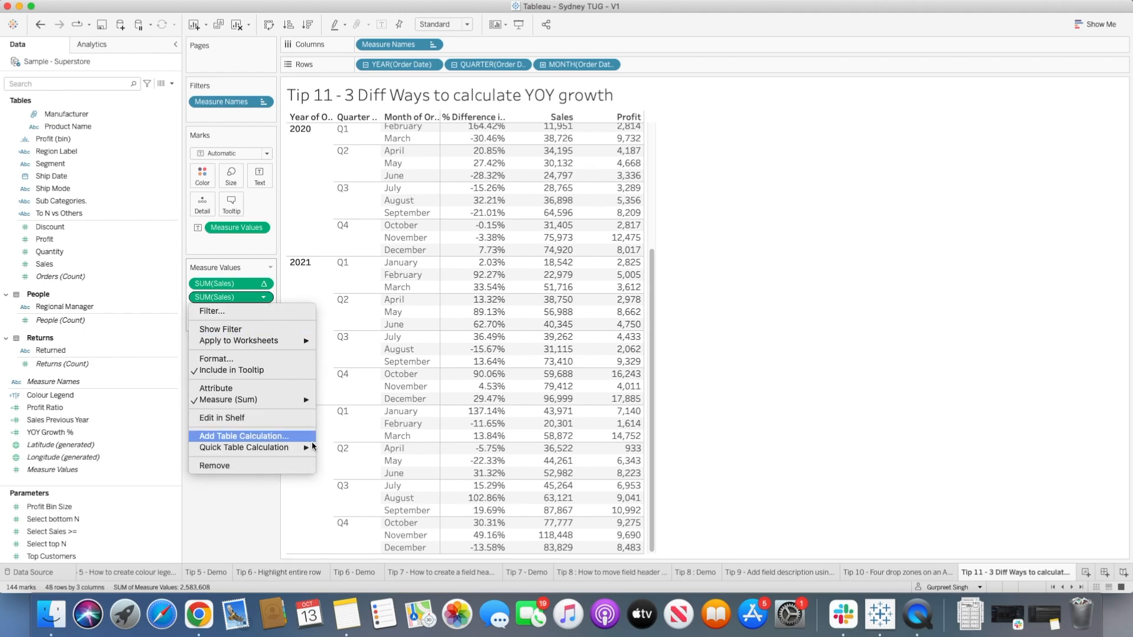
{"action": "mouse_move", "coordinate": [295, 450]}
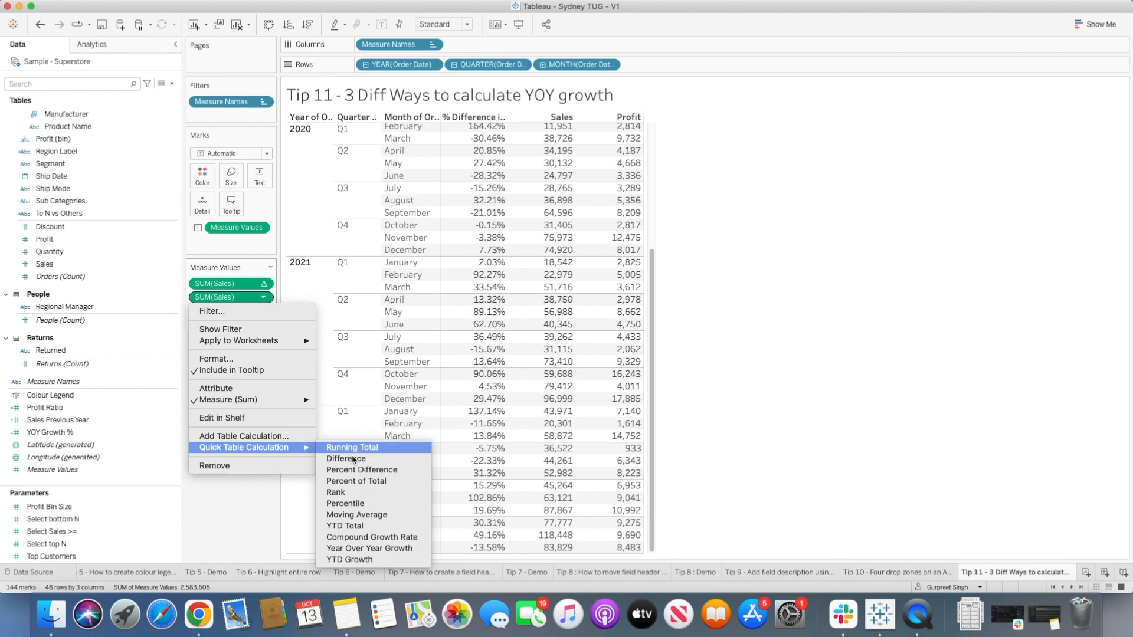
{"action": "left_click", "coordinate": [366, 470]}
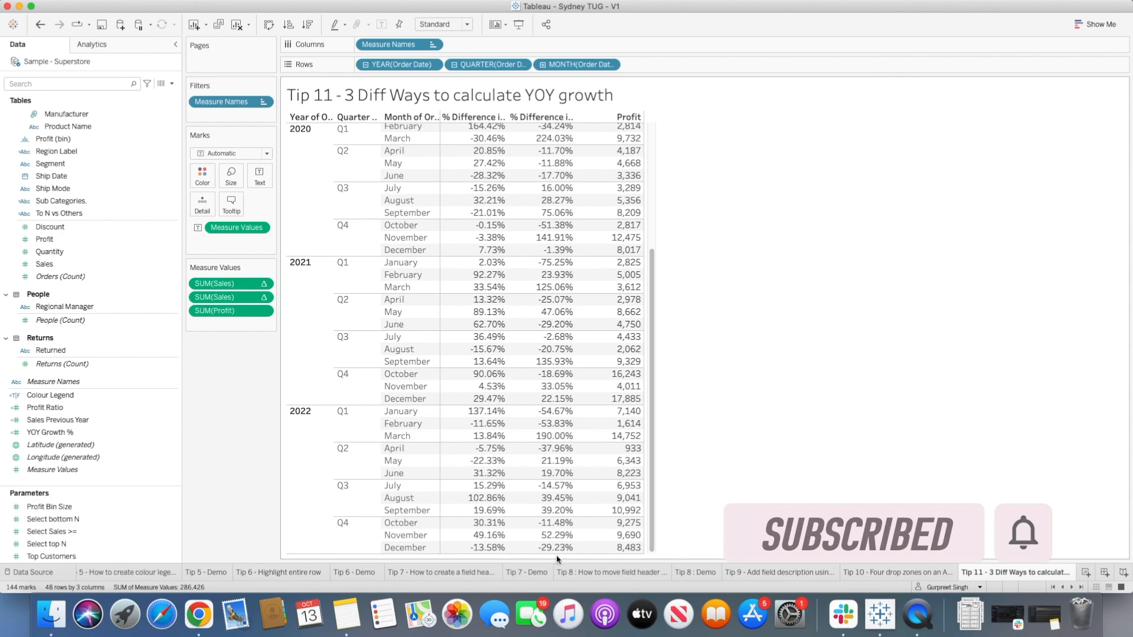
- Set the second Sales percent difference to compute using Specific Dimensions, with only Year of Order Date selected
{"action": "left_click", "coordinate": [264, 300]}
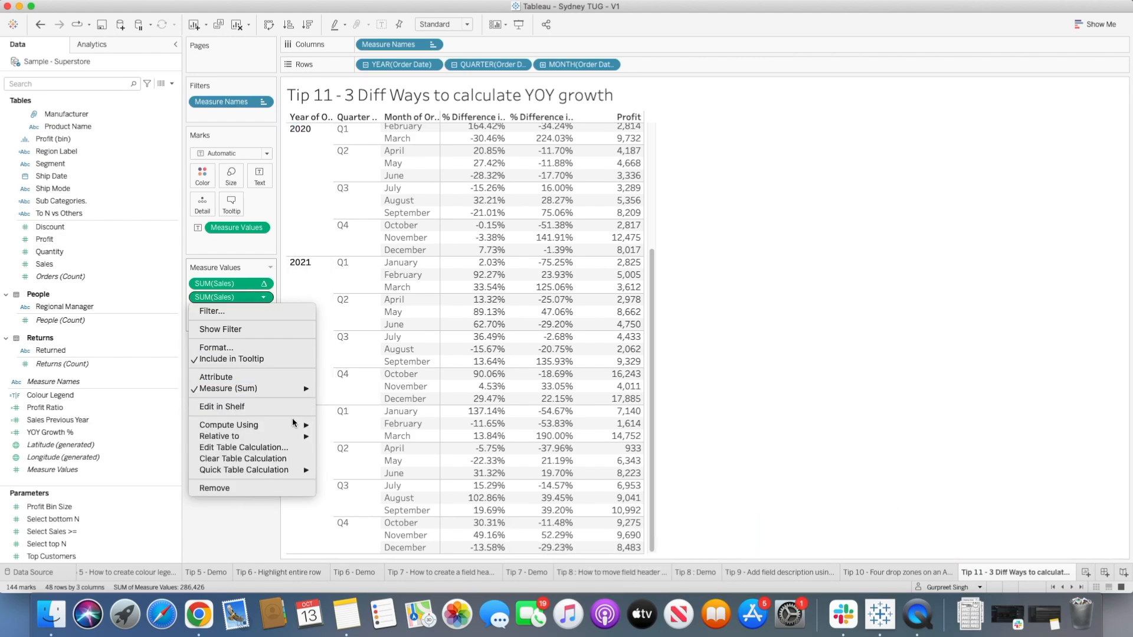
{"action": "left_click", "coordinate": [285, 447]}
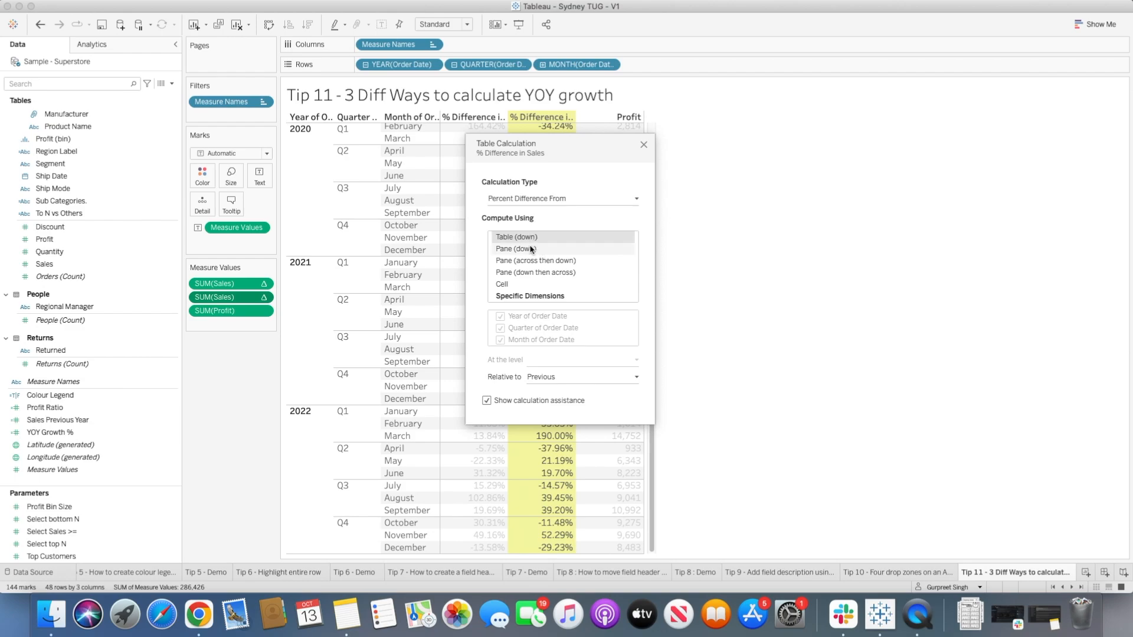
{"action": "left_click", "coordinate": [535, 299]}
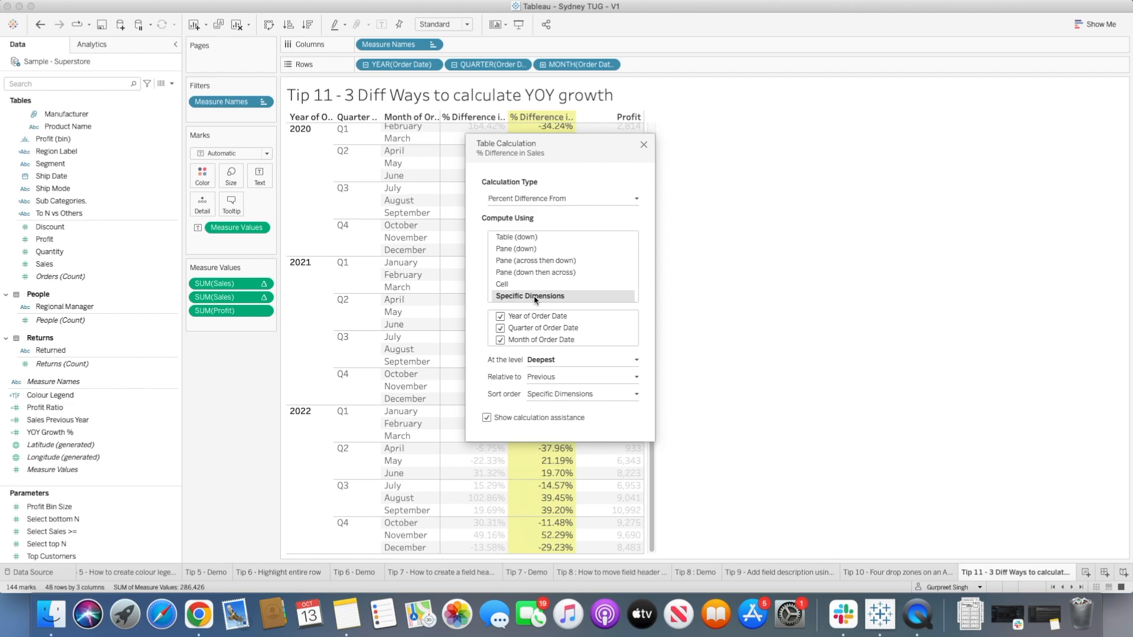
{"action": "left_click", "coordinate": [500, 328]}
{"action": "left_click", "coordinate": [501, 340]}
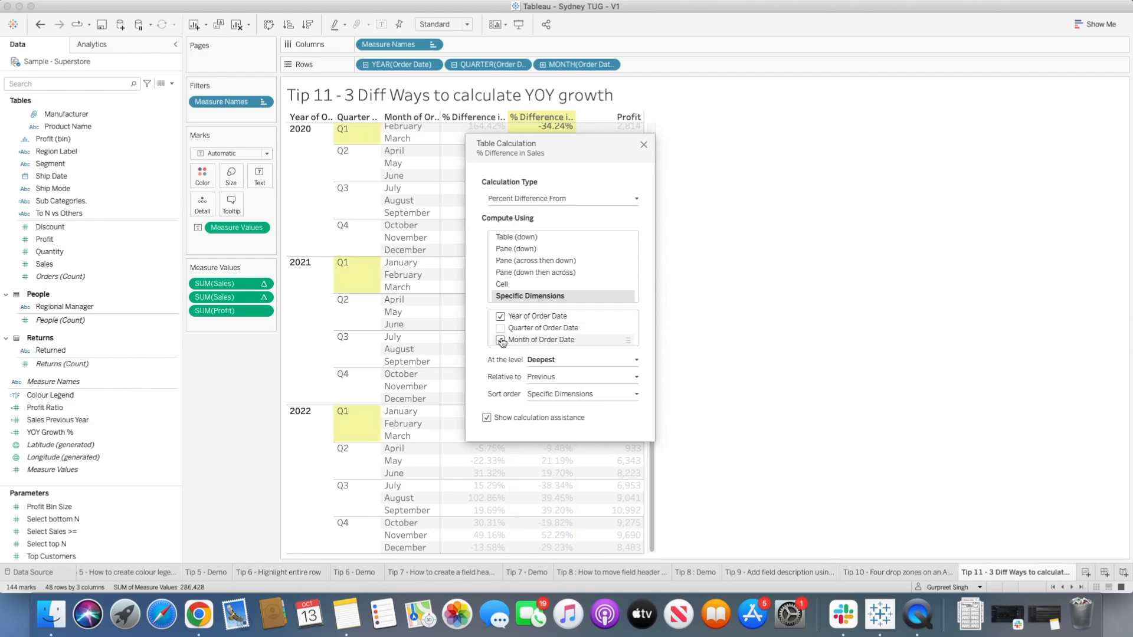
{"action": "left_click", "coordinate": [643, 145]}
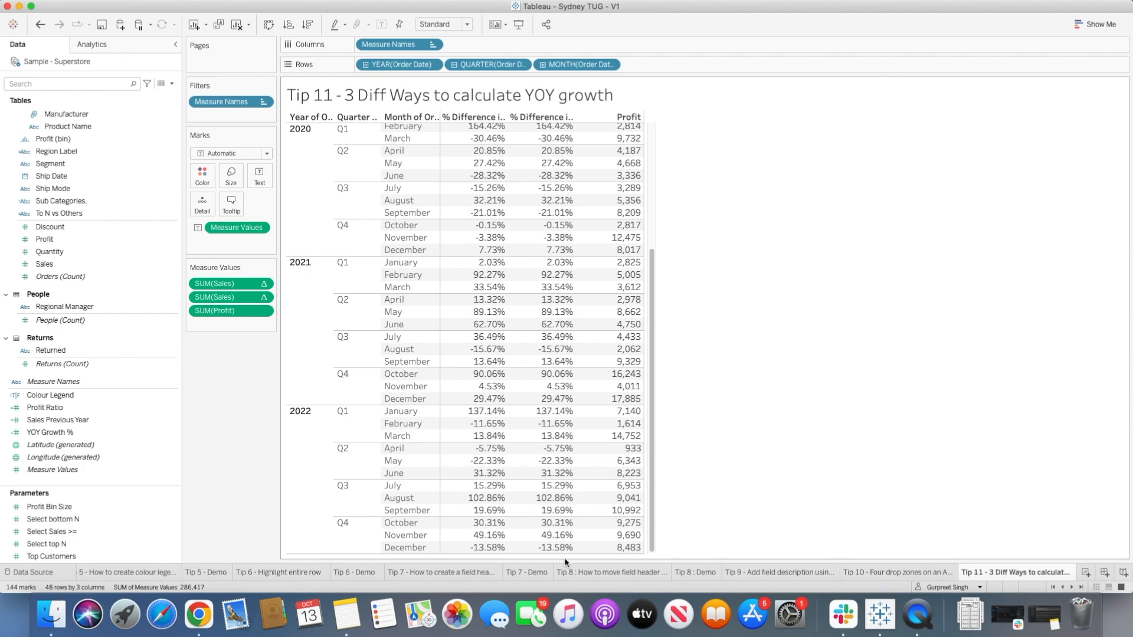
- Add a plain Sales measure to the table just before Profit, and review the formula of the Sales Previous Year calculated field
{"action": "left_click_drag", "start_coordinate": [89, 264], "coordinate": [216, 307]}
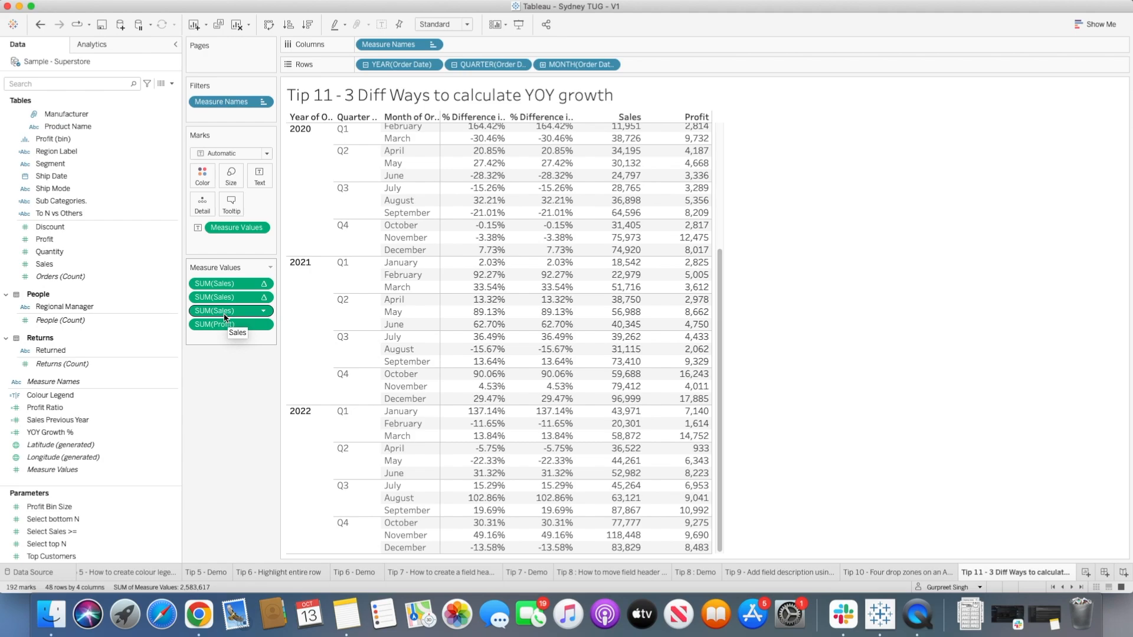
{"action": "left_click", "coordinate": [87, 432]}
{"action": "left_click", "coordinate": [89, 423]}
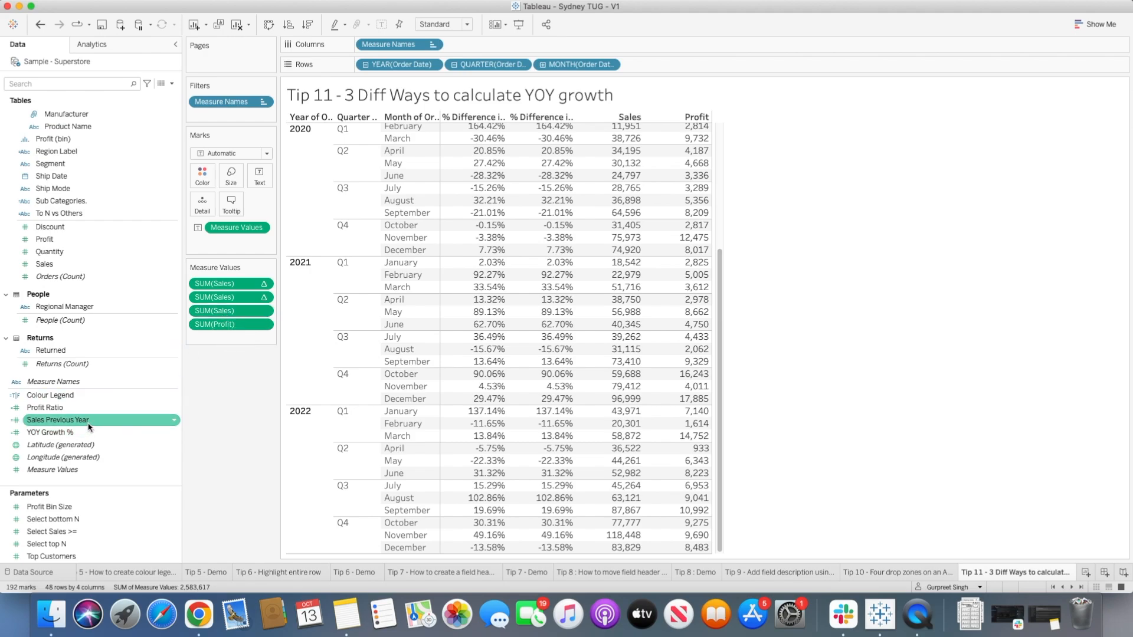
{"action": "right_click", "coordinate": [89, 425]}
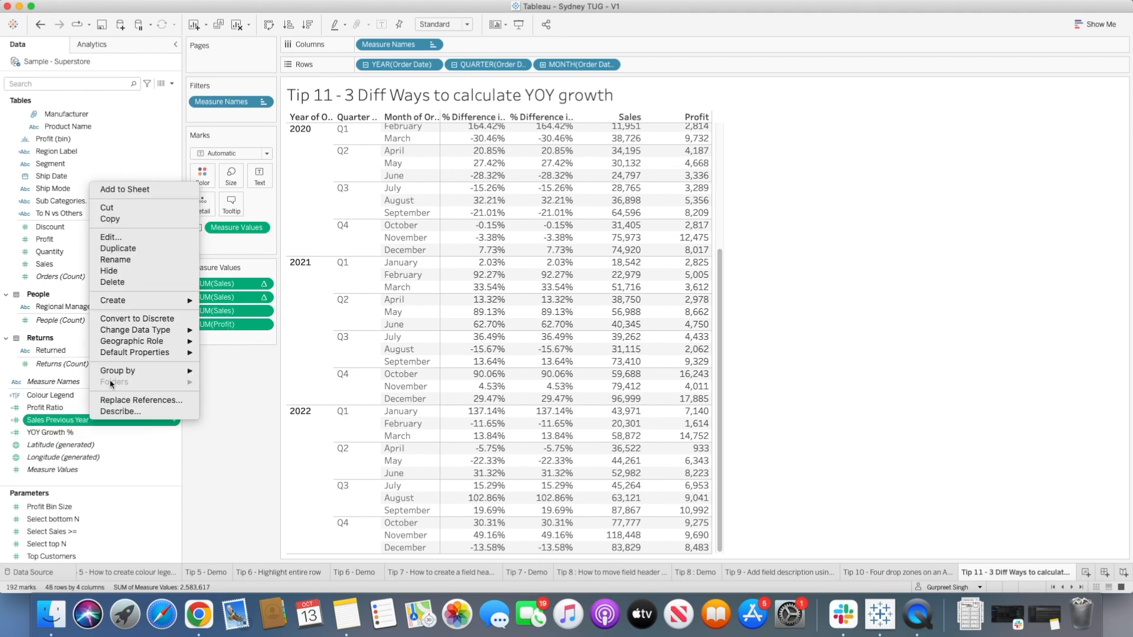
{"action": "left_click", "coordinate": [143, 237]}
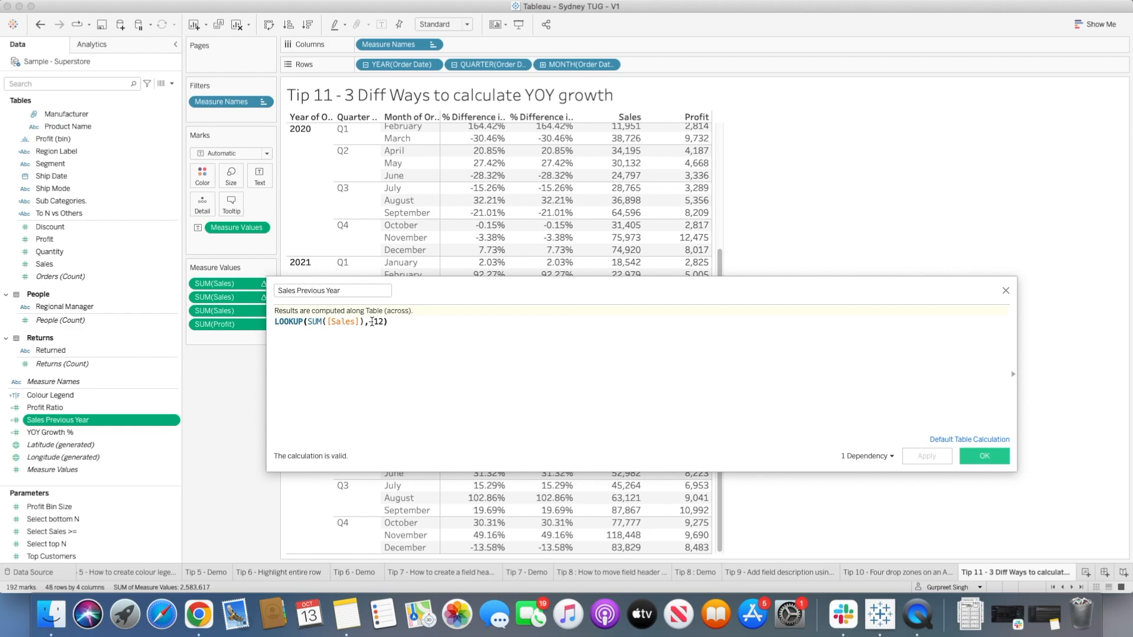
{"action": "left_click", "coordinate": [984, 456]}
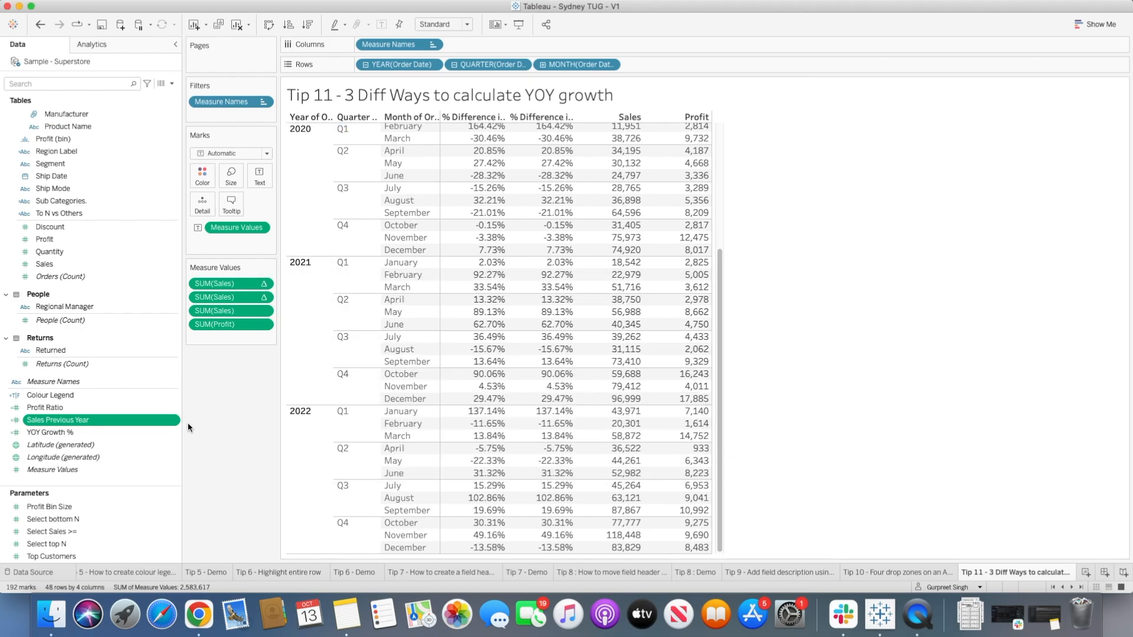
- Add Sales Previous Year to the table after Profit and compare its monthly values with the Sales column
{"action": "left_click_drag", "start_coordinate": [169, 426], "coordinate": [239, 341]}
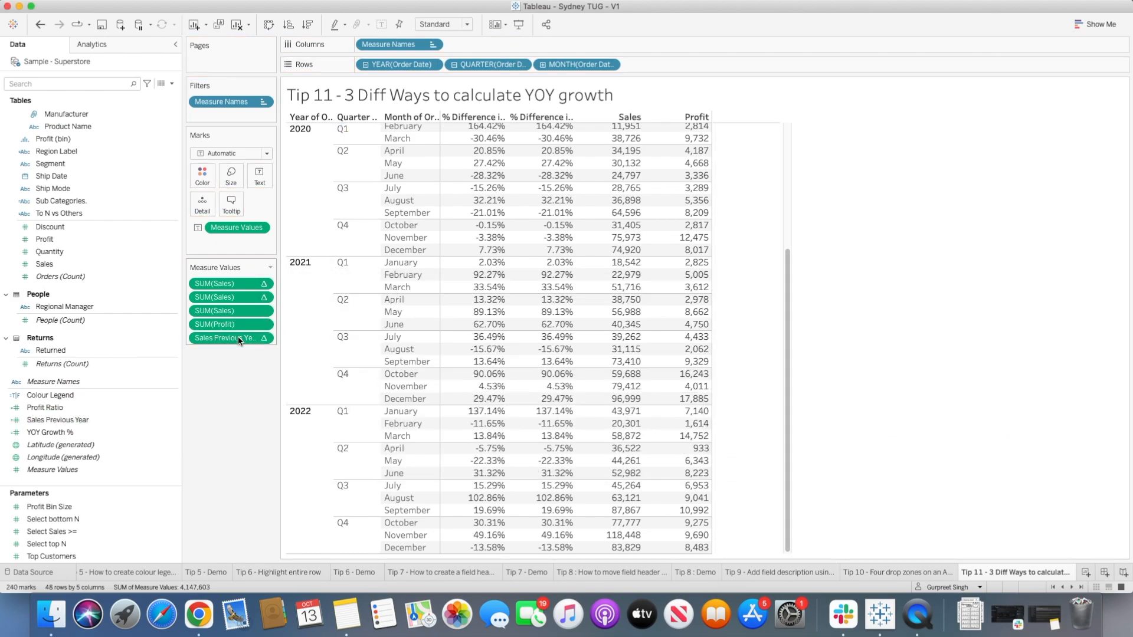
{"action": "mouse_move", "coordinate": [762, 553]}
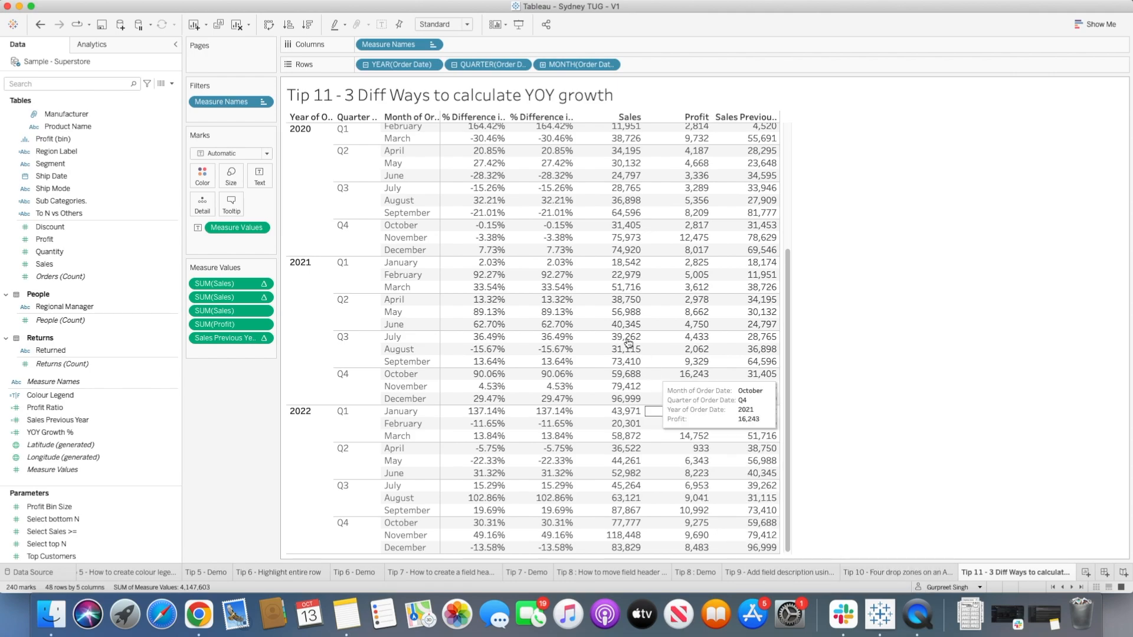
{"action": "mouse_move", "coordinate": [635, 405]}
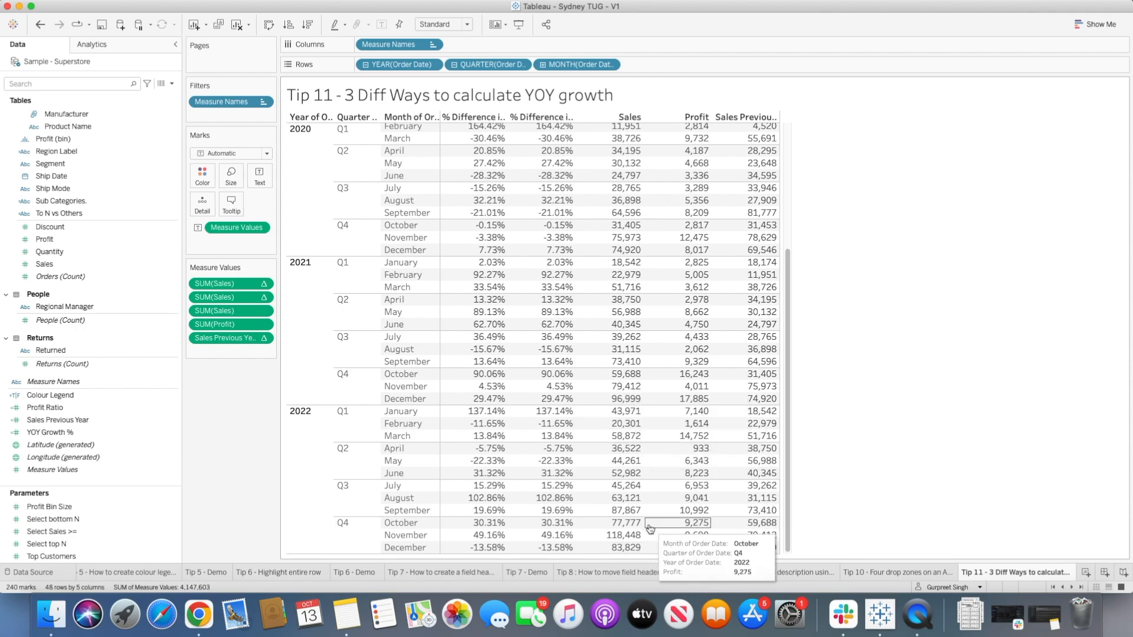
{"action": "mouse_move", "coordinate": [728, 556]}
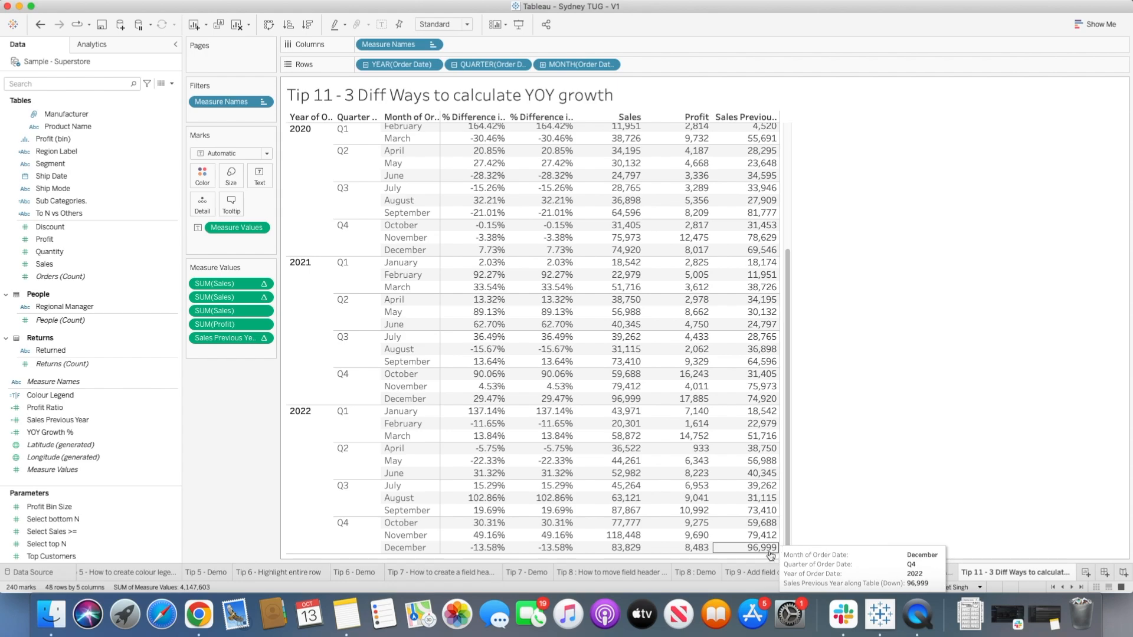
{"action": "mouse_move", "coordinate": [684, 551]}
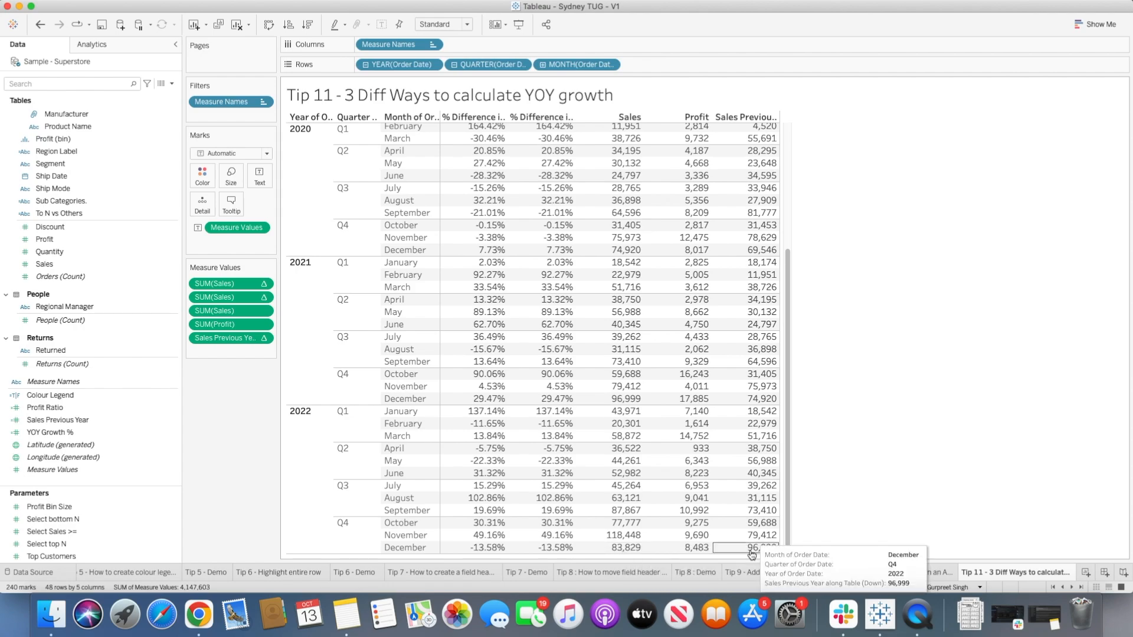
{"action": "scroll", "coordinate": [311, 436], "scroll_direction": "up", "scroll_amount": 1}
- Review the formula of the YOY Growth % calculated field without changing it
{"action": "left_click", "coordinate": [50, 432]}
{"action": "right_click", "coordinate": [50, 433]}
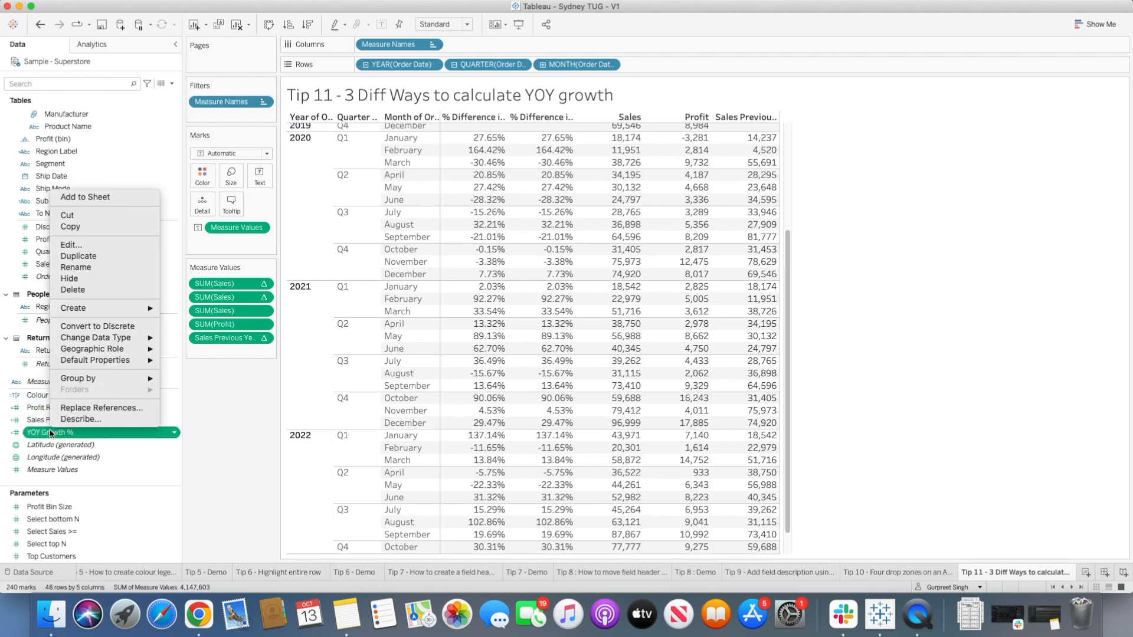
{"action": "left_click", "coordinate": [88, 244]}
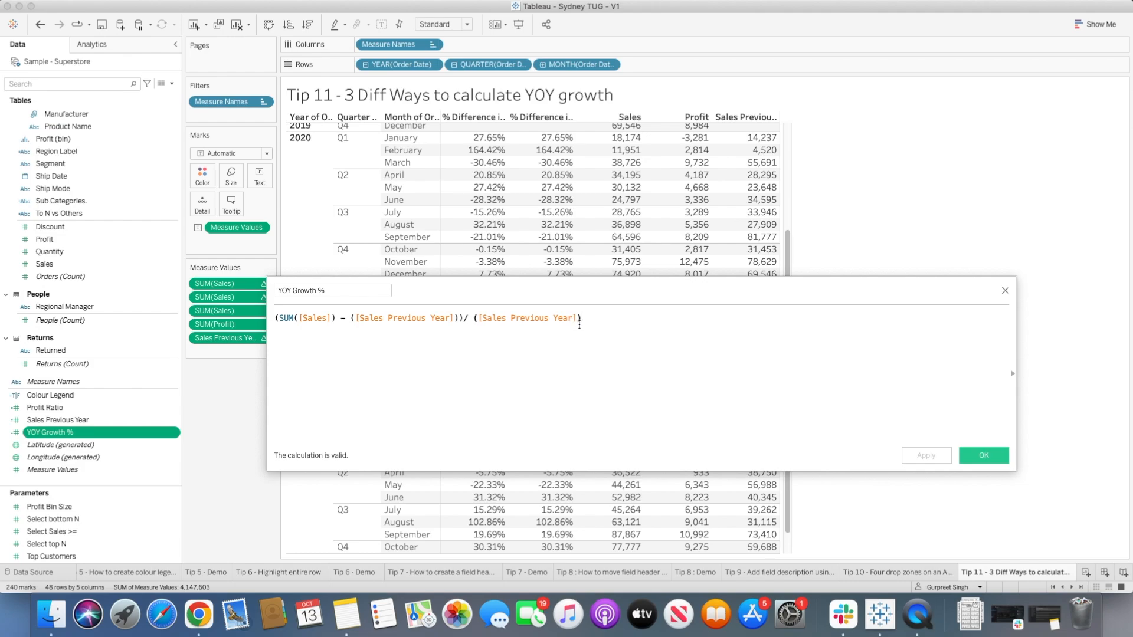
{"action": "left_click", "coordinate": [991, 456]}
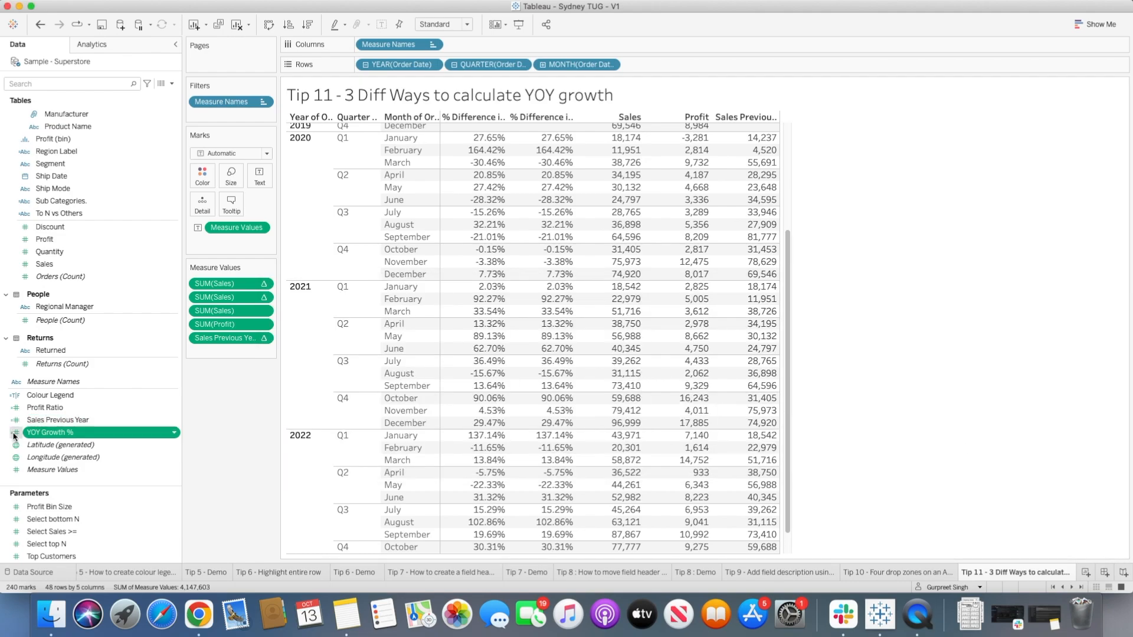
- Add YOY Growth % to the table after Sales Previous Year and format its numbers as Percentage
{"action": "left_click_drag", "start_coordinate": [71, 436], "coordinate": [213, 355]}
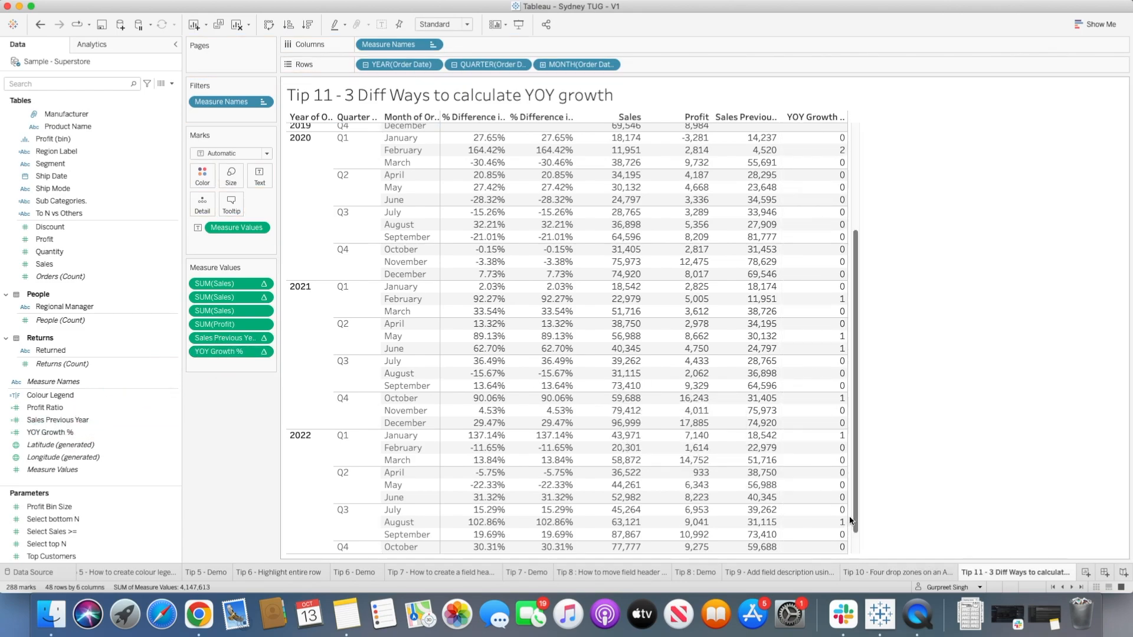
{"action": "left_click", "coordinate": [263, 352]}
{"action": "left_click", "coordinate": [245, 404]}
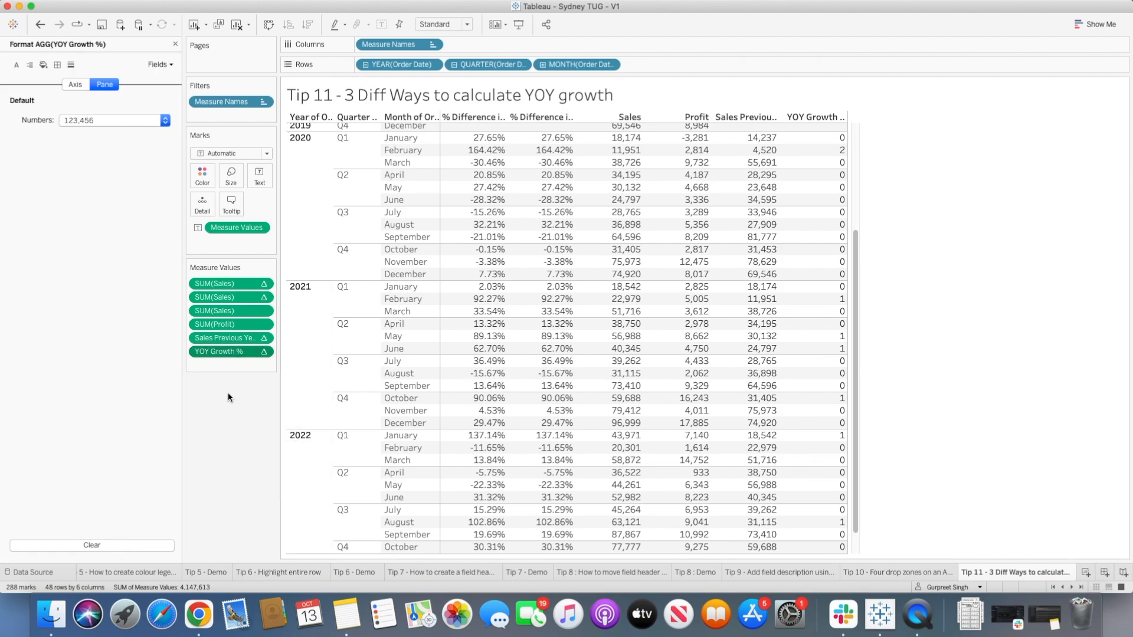
{"action": "left_click", "coordinate": [113, 120]}
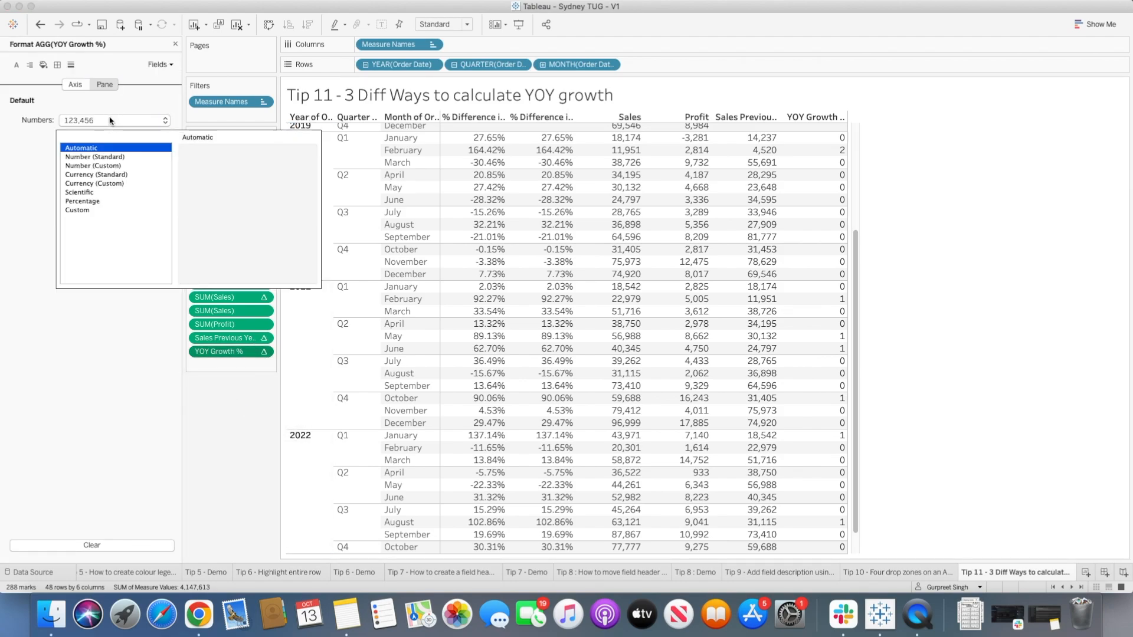
{"action": "left_click", "coordinate": [99, 201]}
{"action": "left_click", "coordinate": [212, 399]}
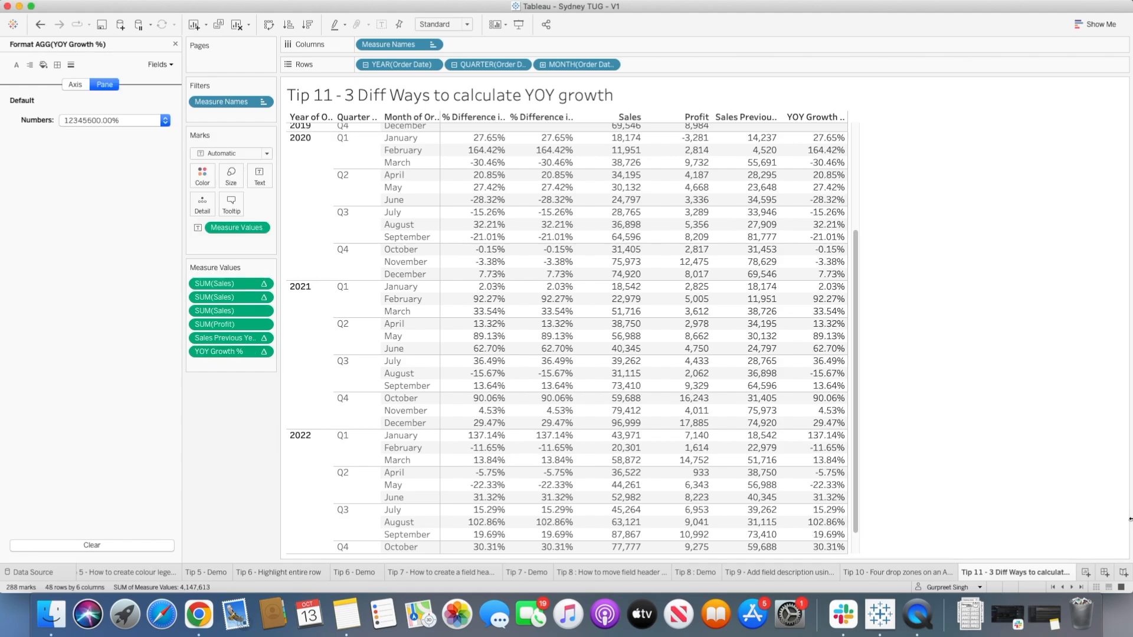
{"action": "scroll", "coordinate": [804, 462], "scroll_direction": "down", "scroll_amount": 2}
{"action": "mouse_move", "coordinate": [827, 552]}
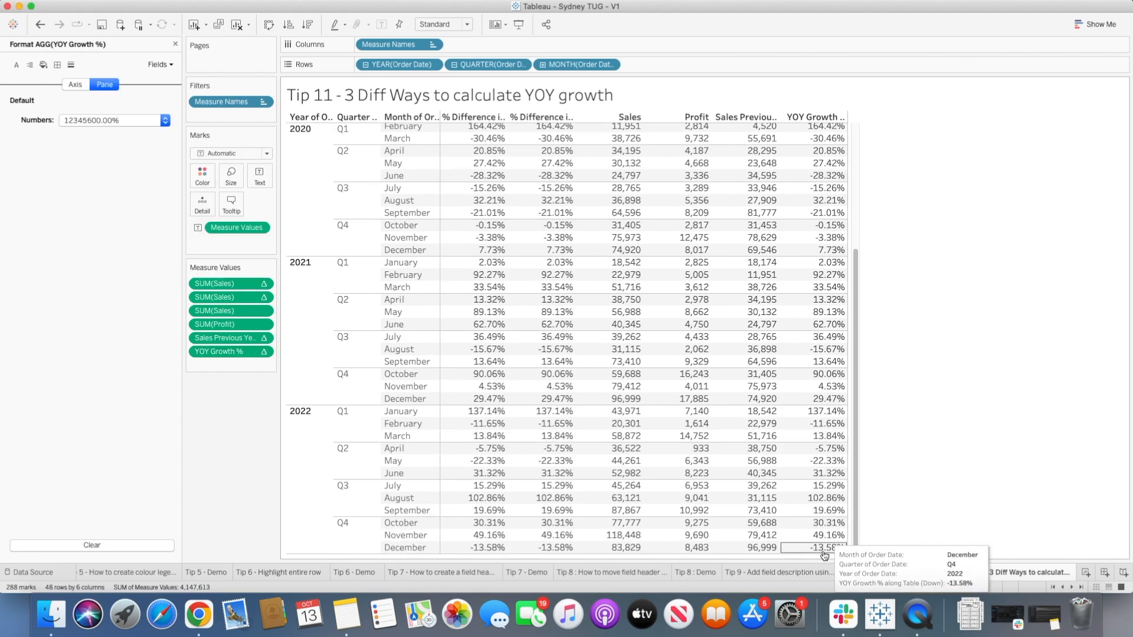